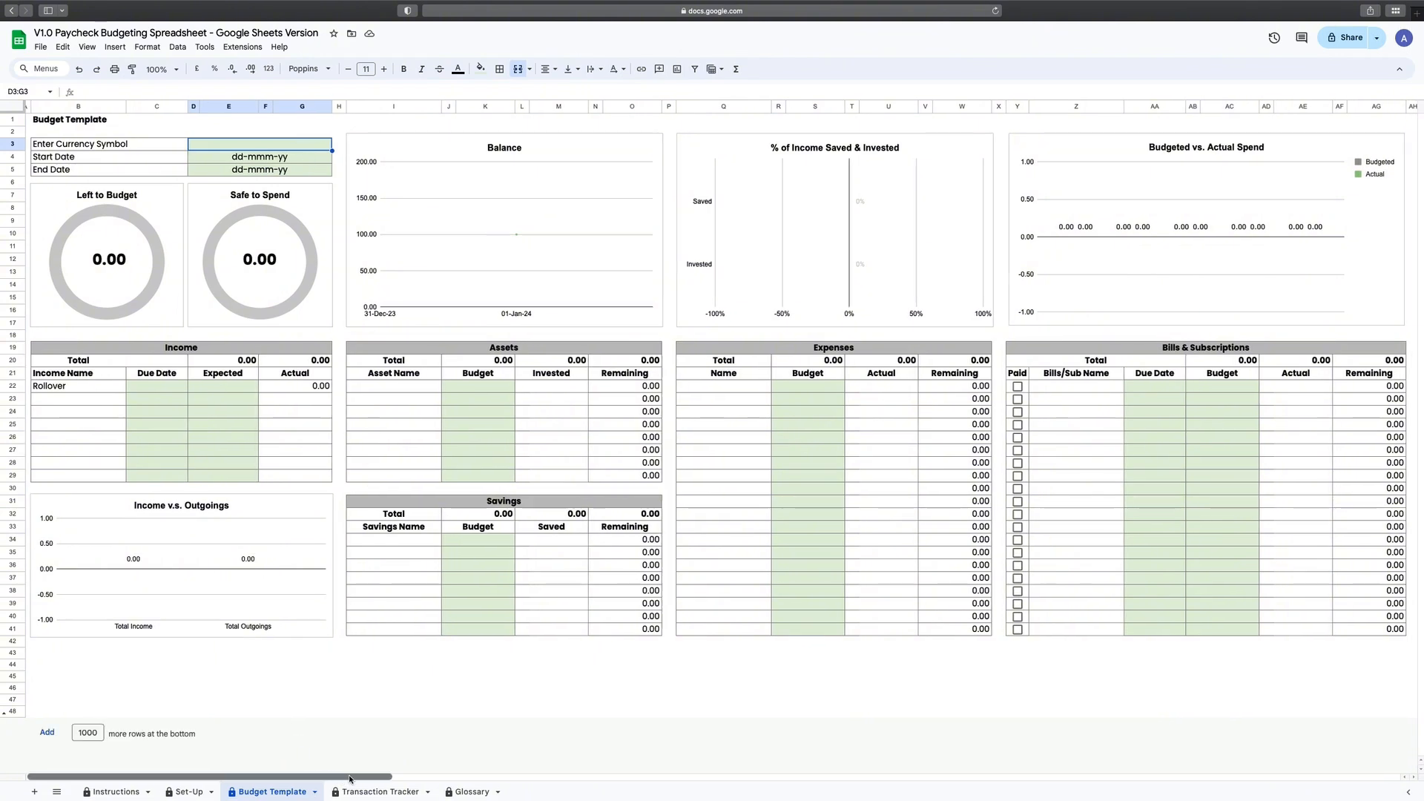
Review the Instructions sheet, from the copy notice through the how-to-use sections to the advanced-user notes and disclaimers
mouse_move(333, 776)
mouse_down()
mouse_move(464, 778)
mouse_move(311, 773)
mouse_up()
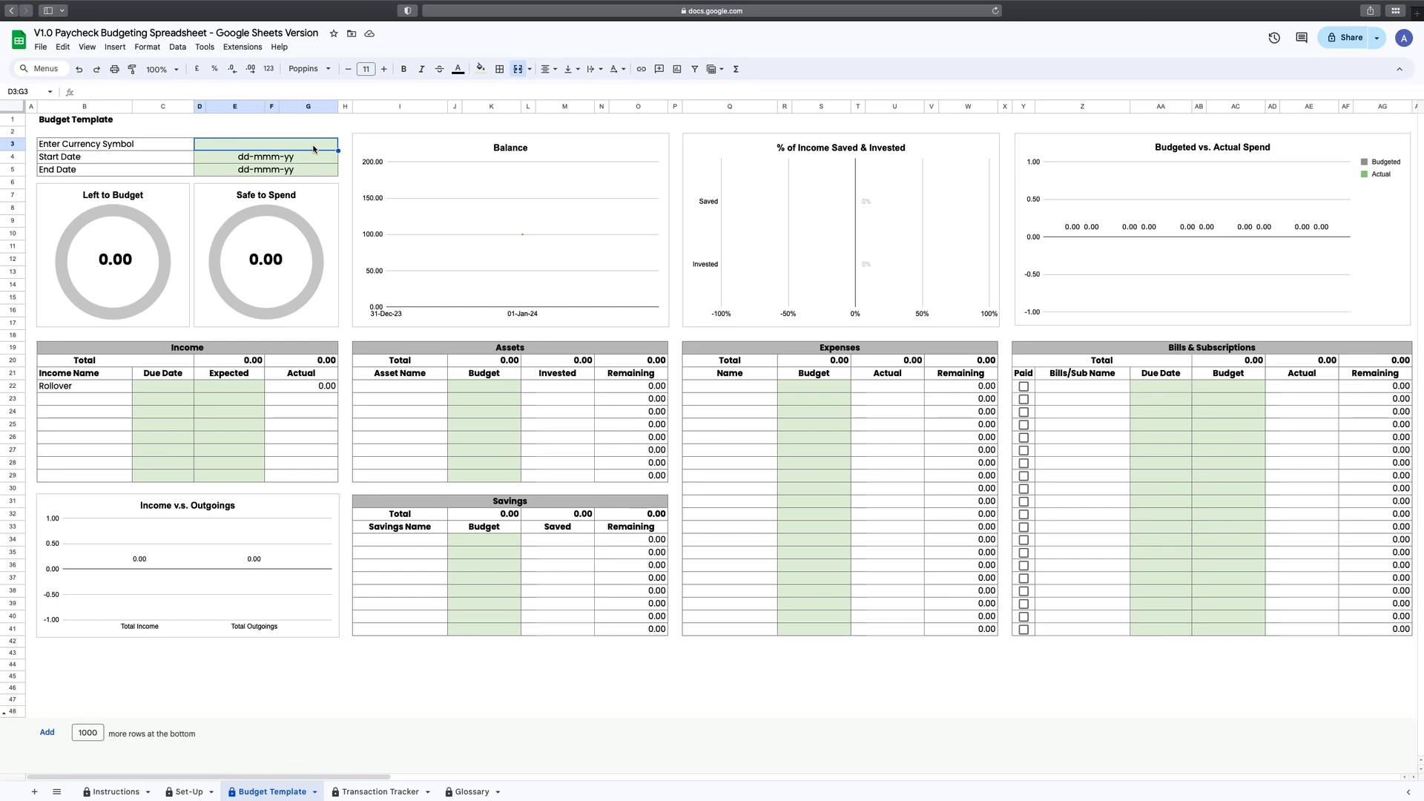
click(117, 791)
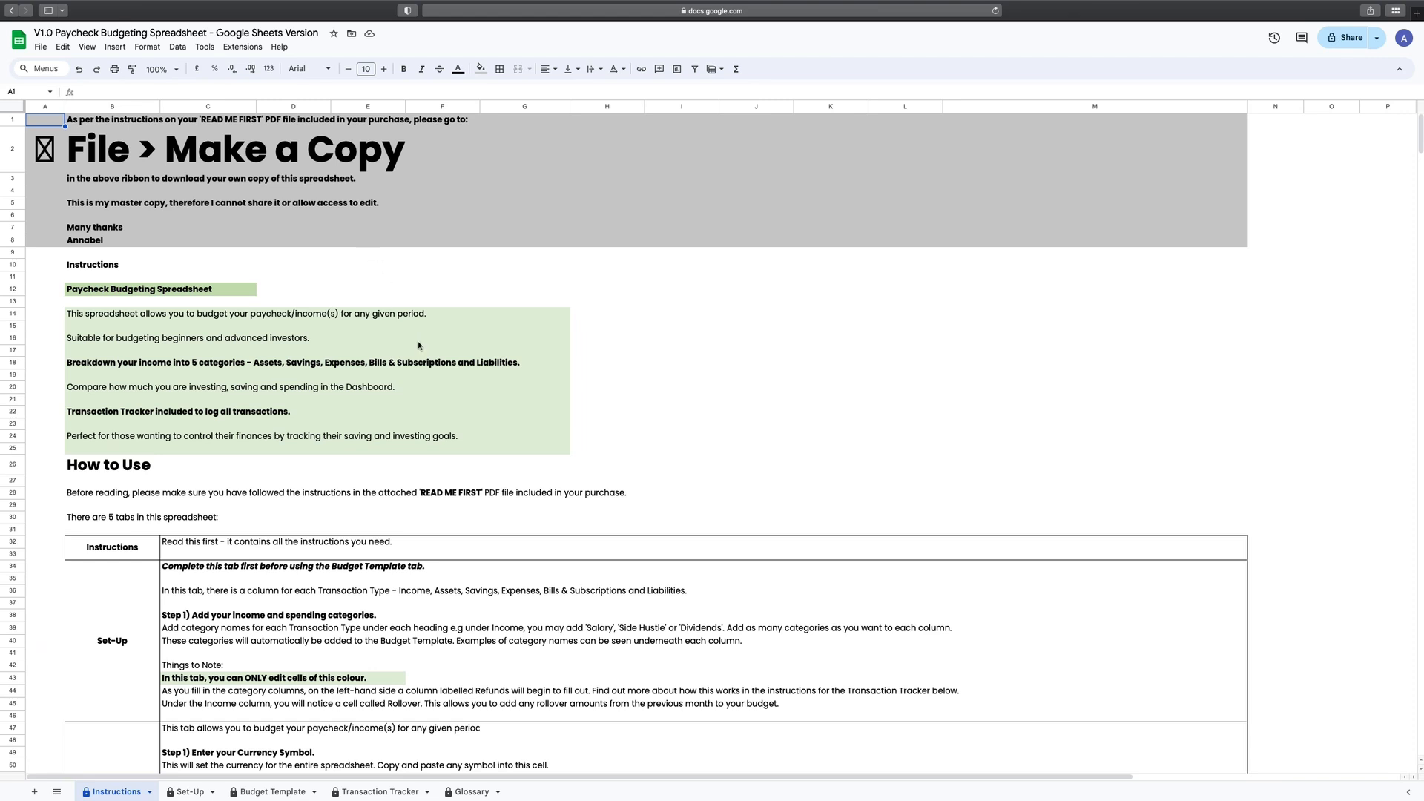
scroll(419, 345, down, 10)
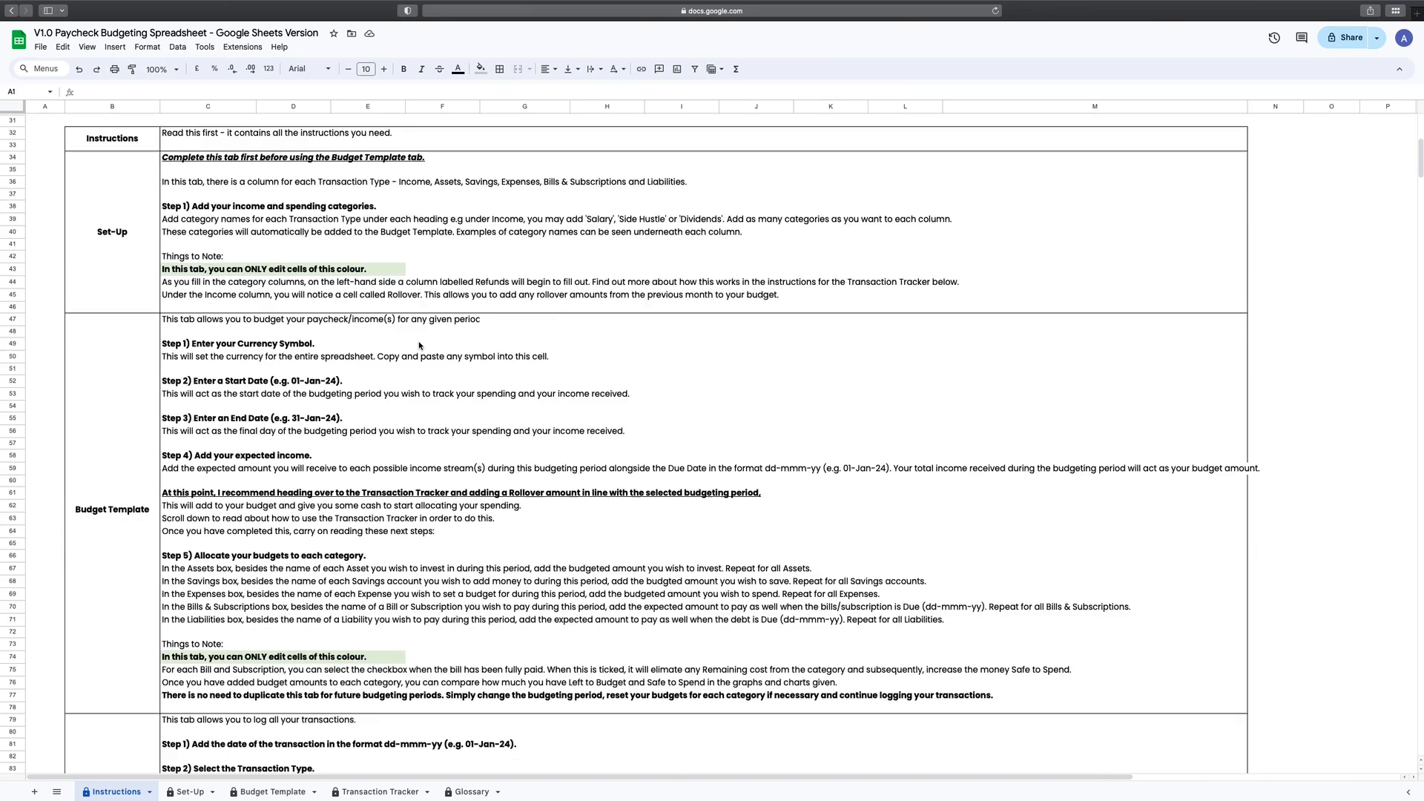
scroll(419, 346, down, 15)
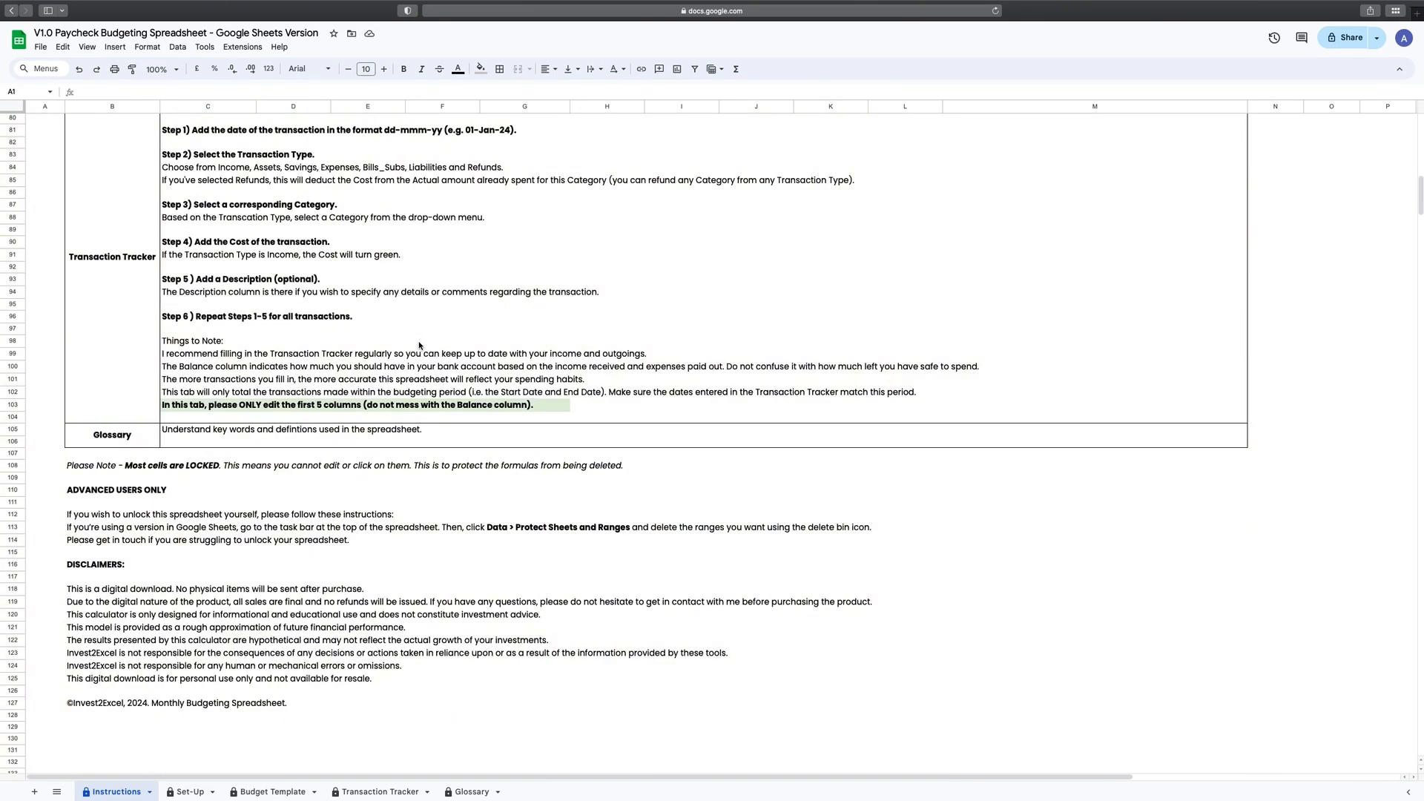
click(104, 530)
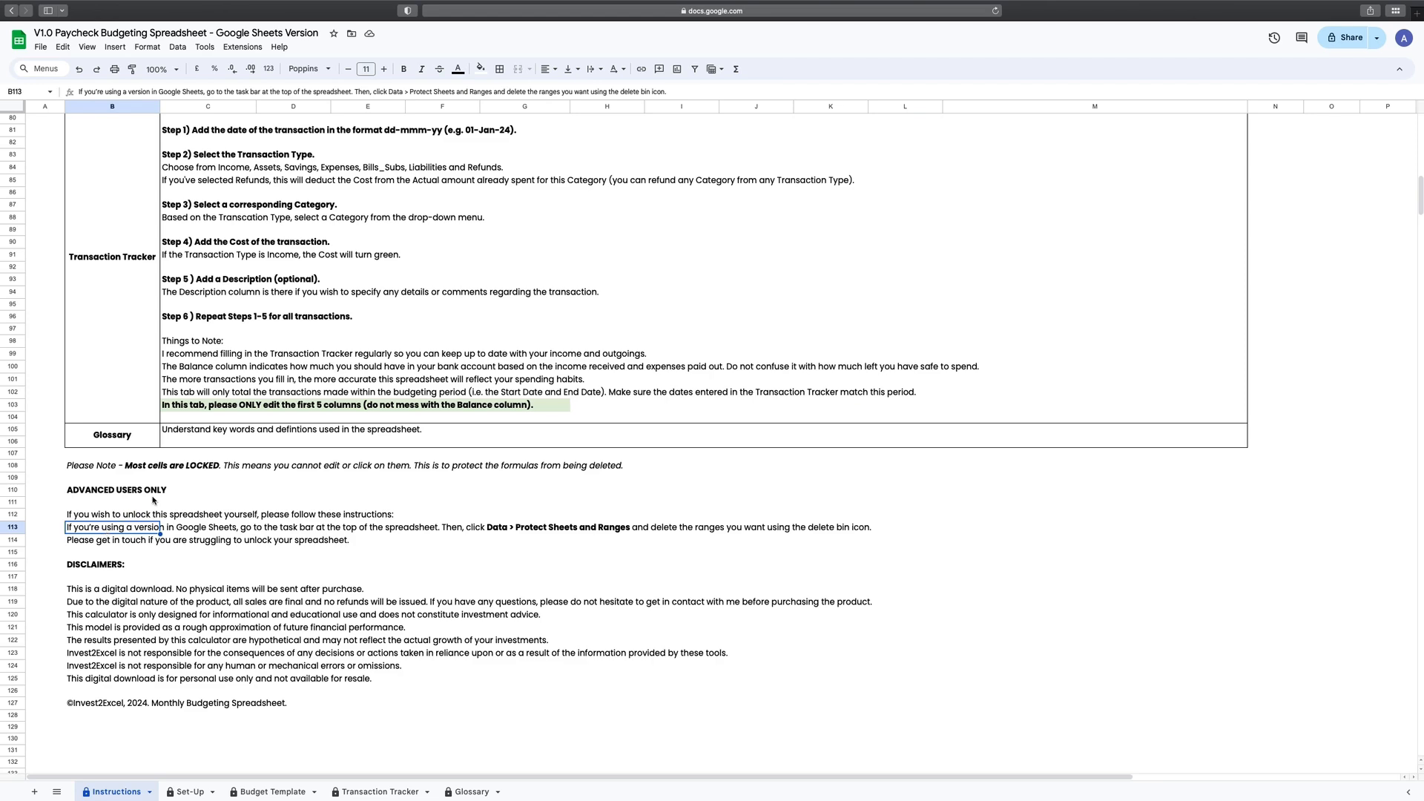
scroll(372, 373, up, 20)
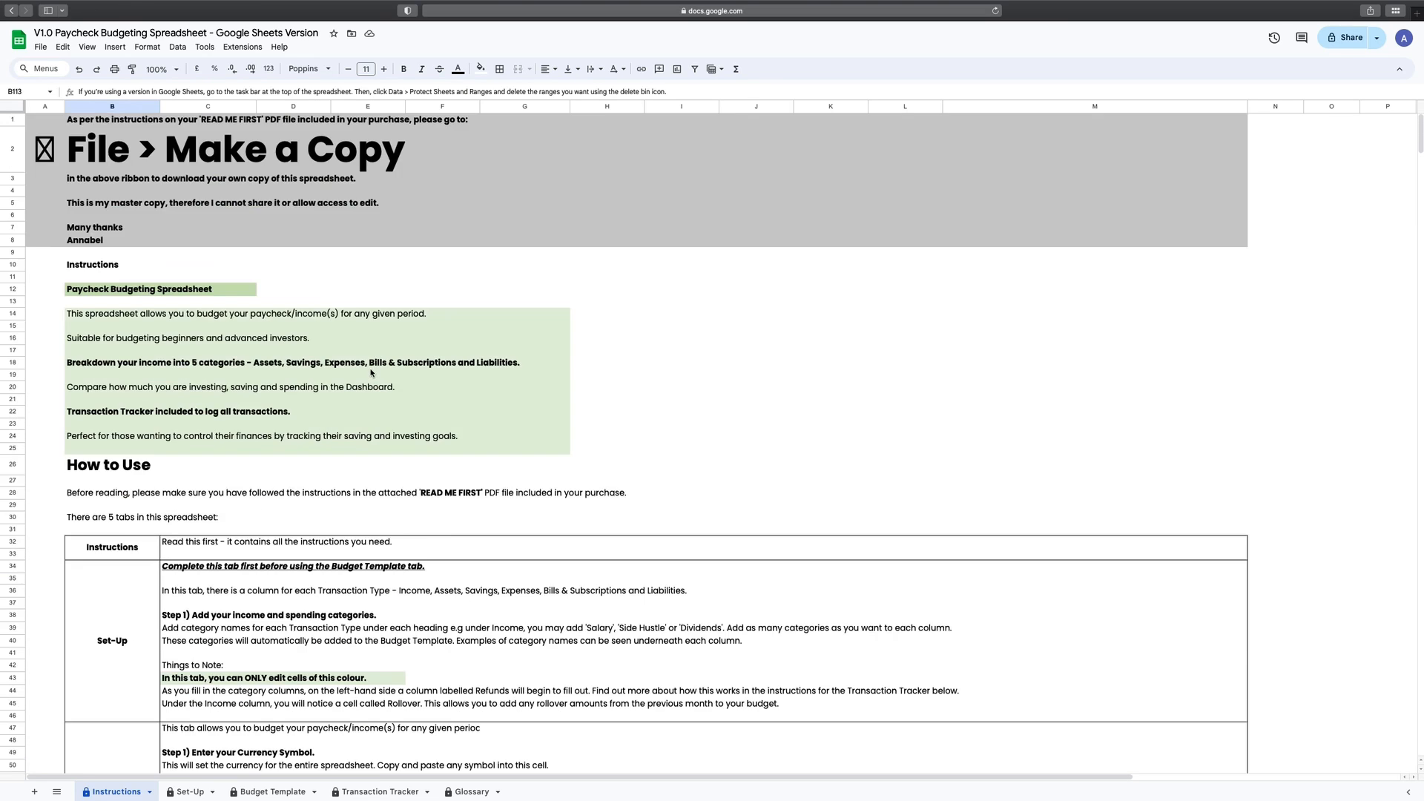
drag(47, 120, 376, 276)
click(414, 224)
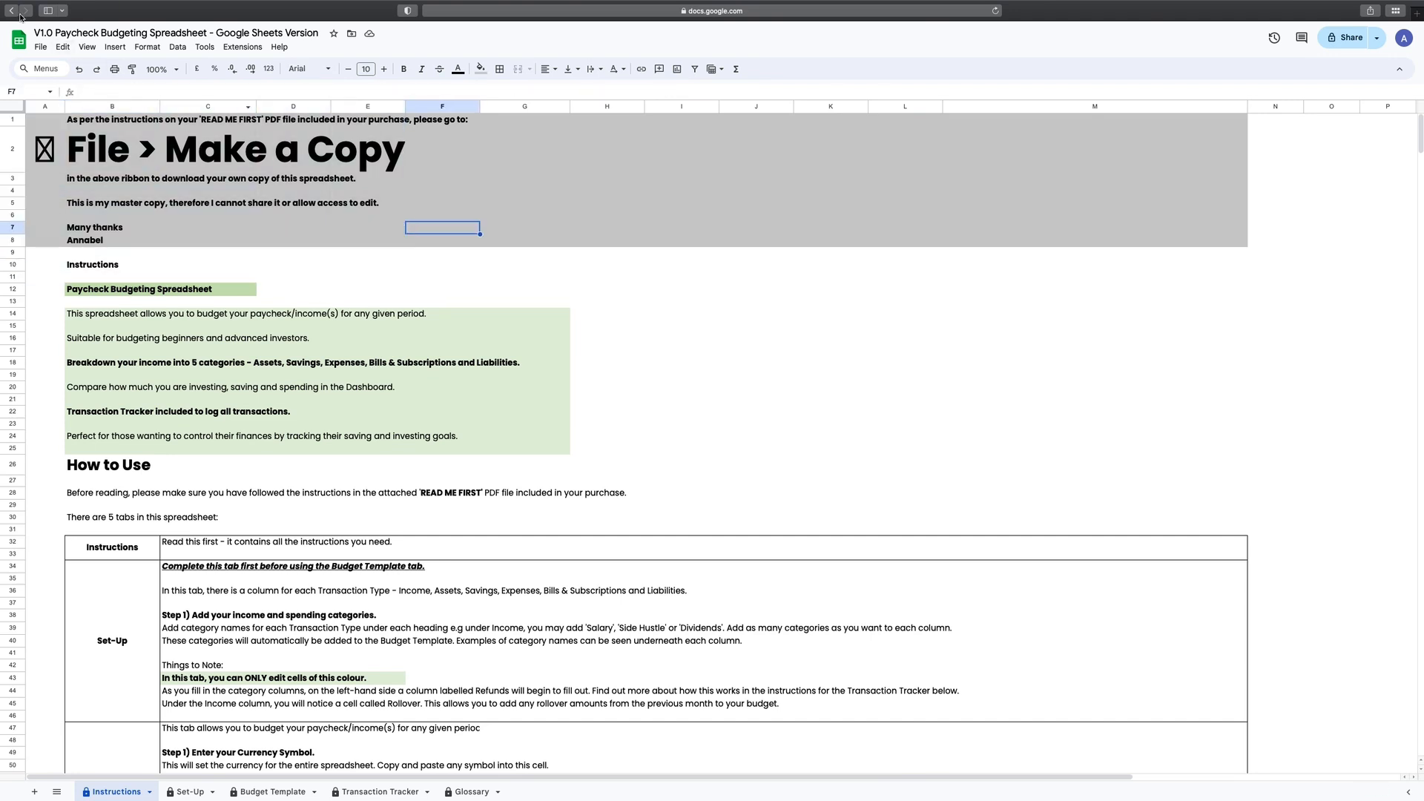
Make a copy of the budgeting spreadsheet in the Budgeting Spreadsheets folder, keeping the suggested name
click(41, 47)
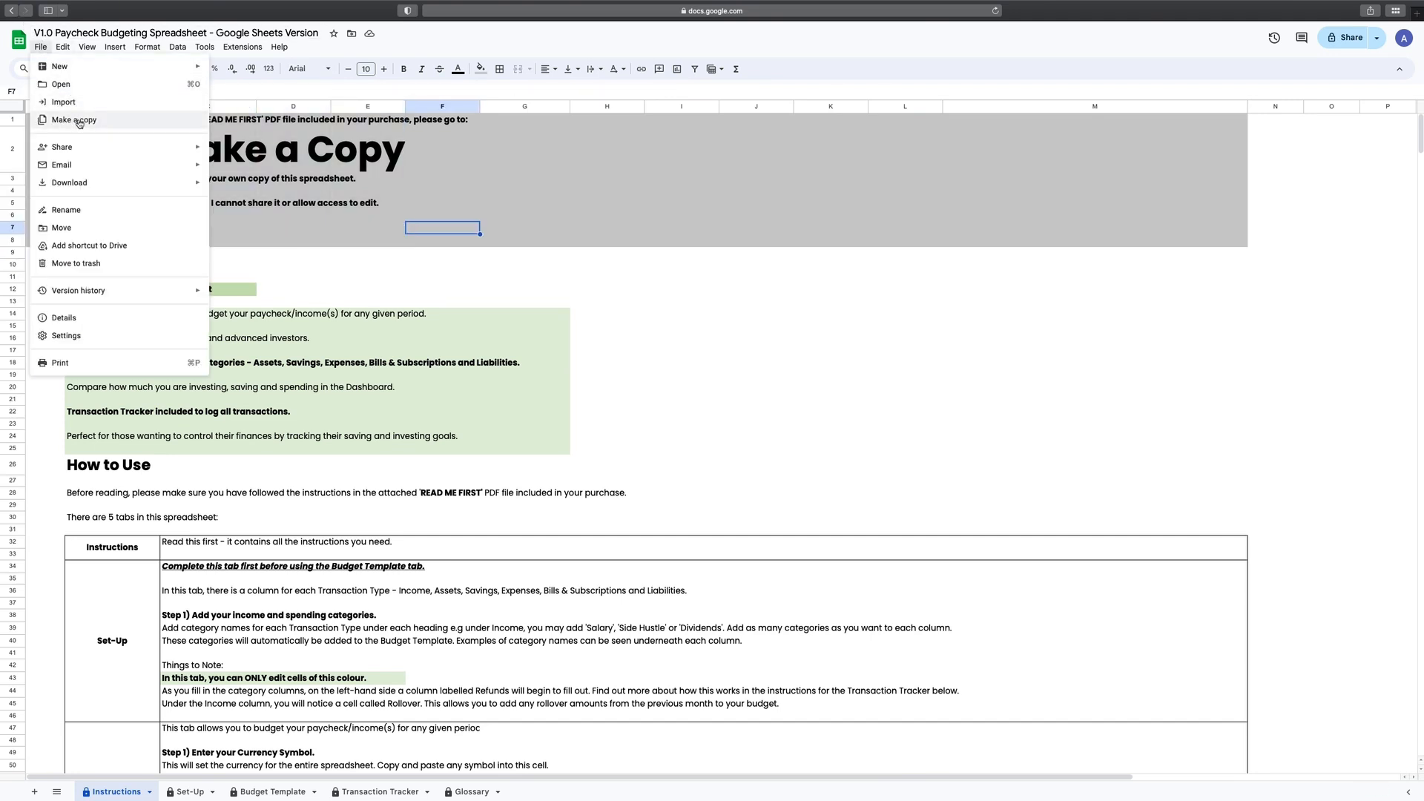
click(82, 121)
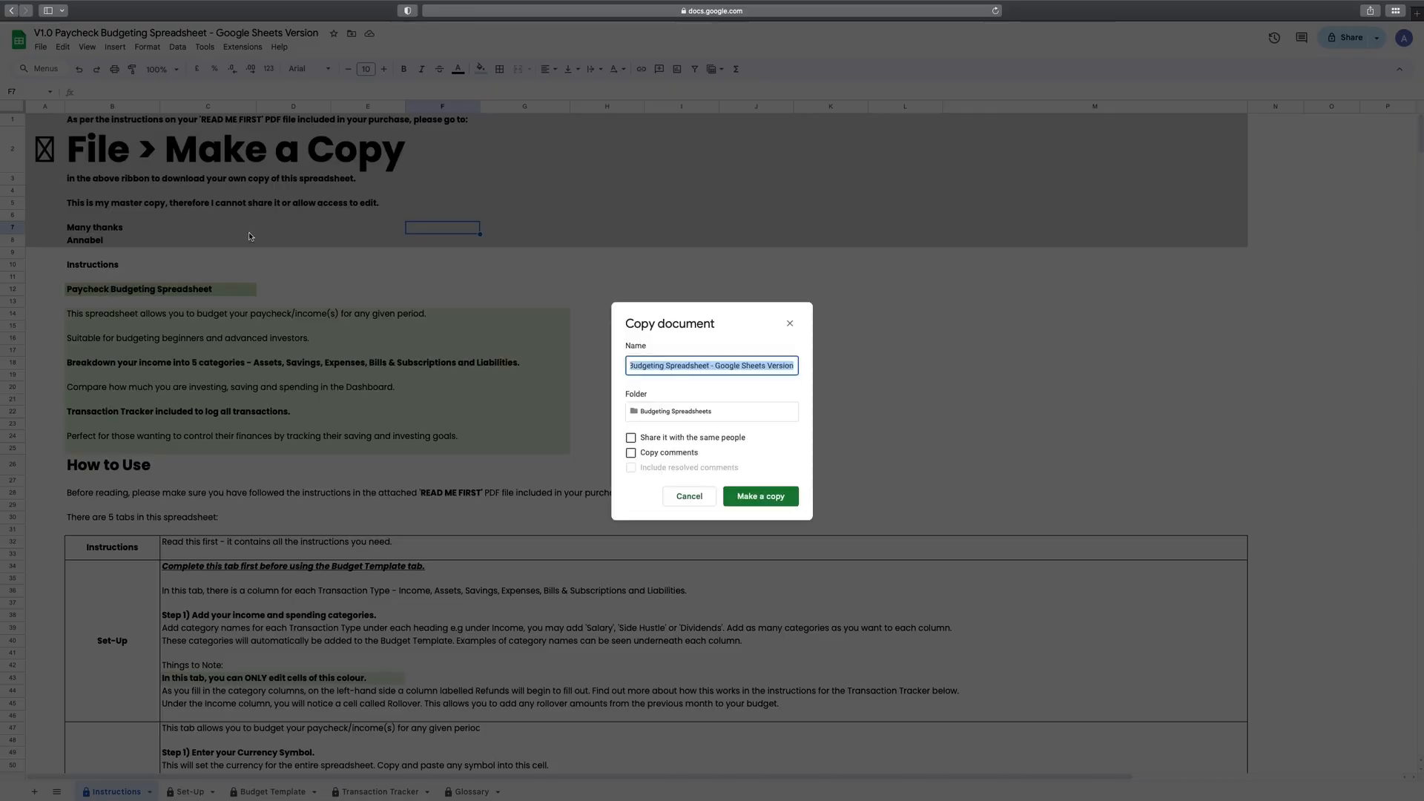
click(756, 495)
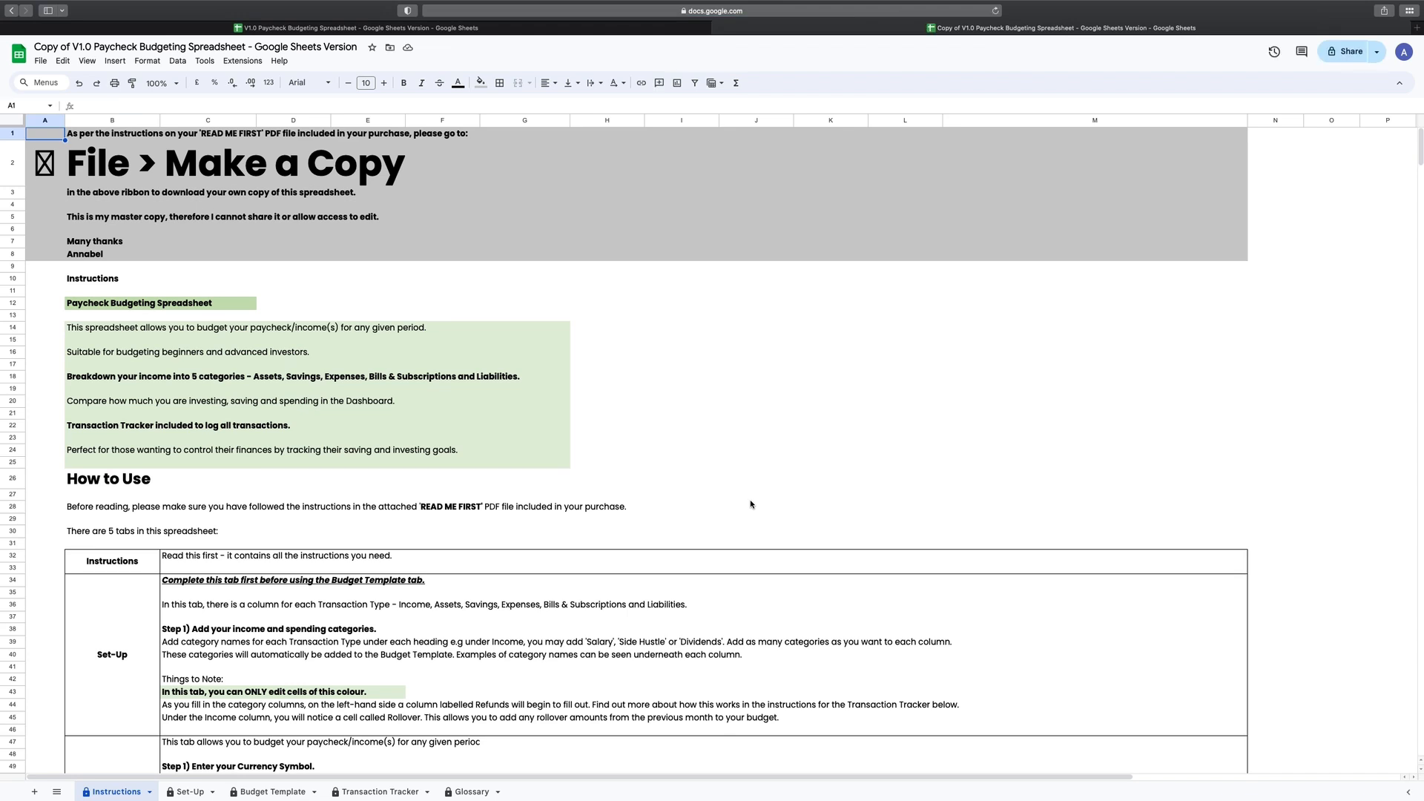
On the Set-Up sheet, add the Income categories Salary, Side Hustle, Dividends, Work Bonus and Gifts below Rollover
click(187, 791)
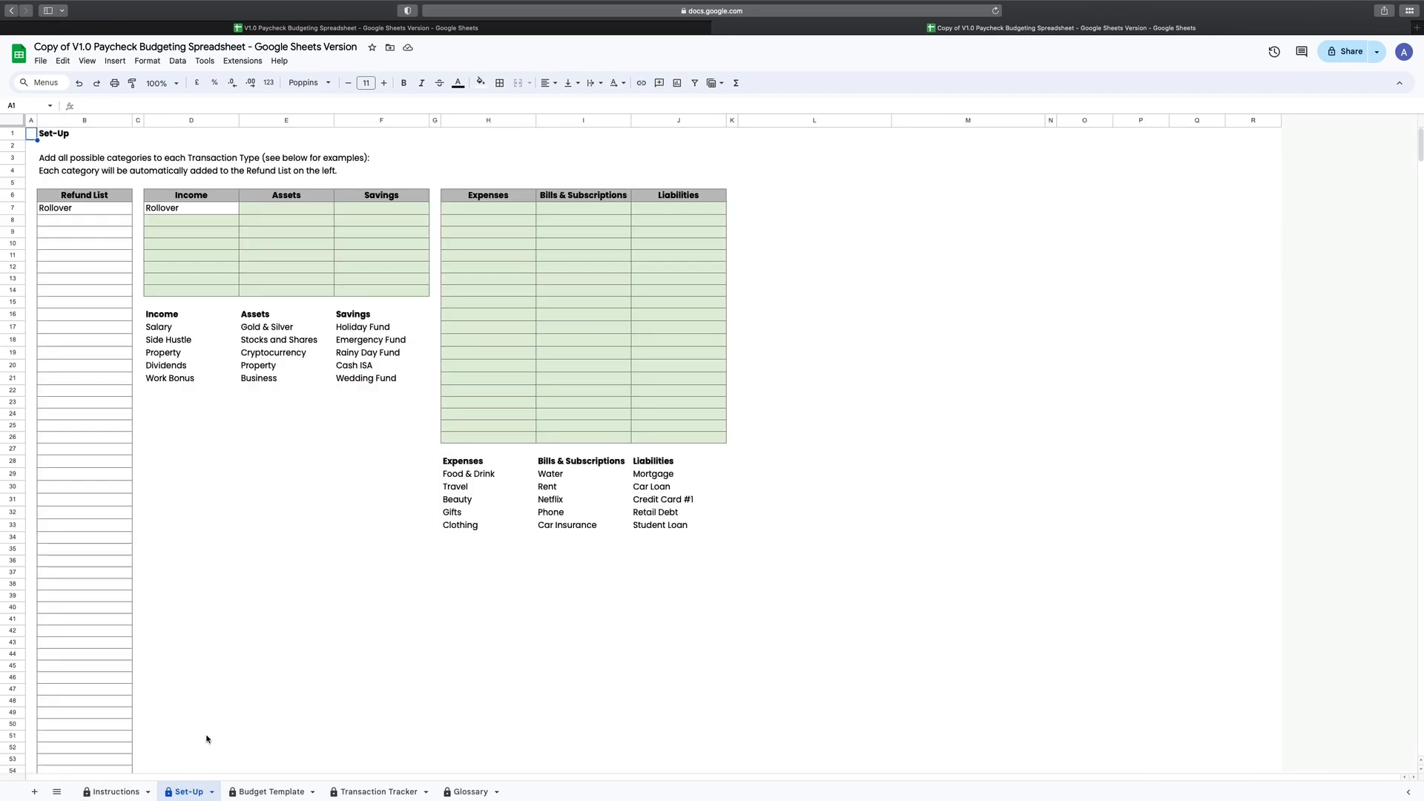
click(219, 224)
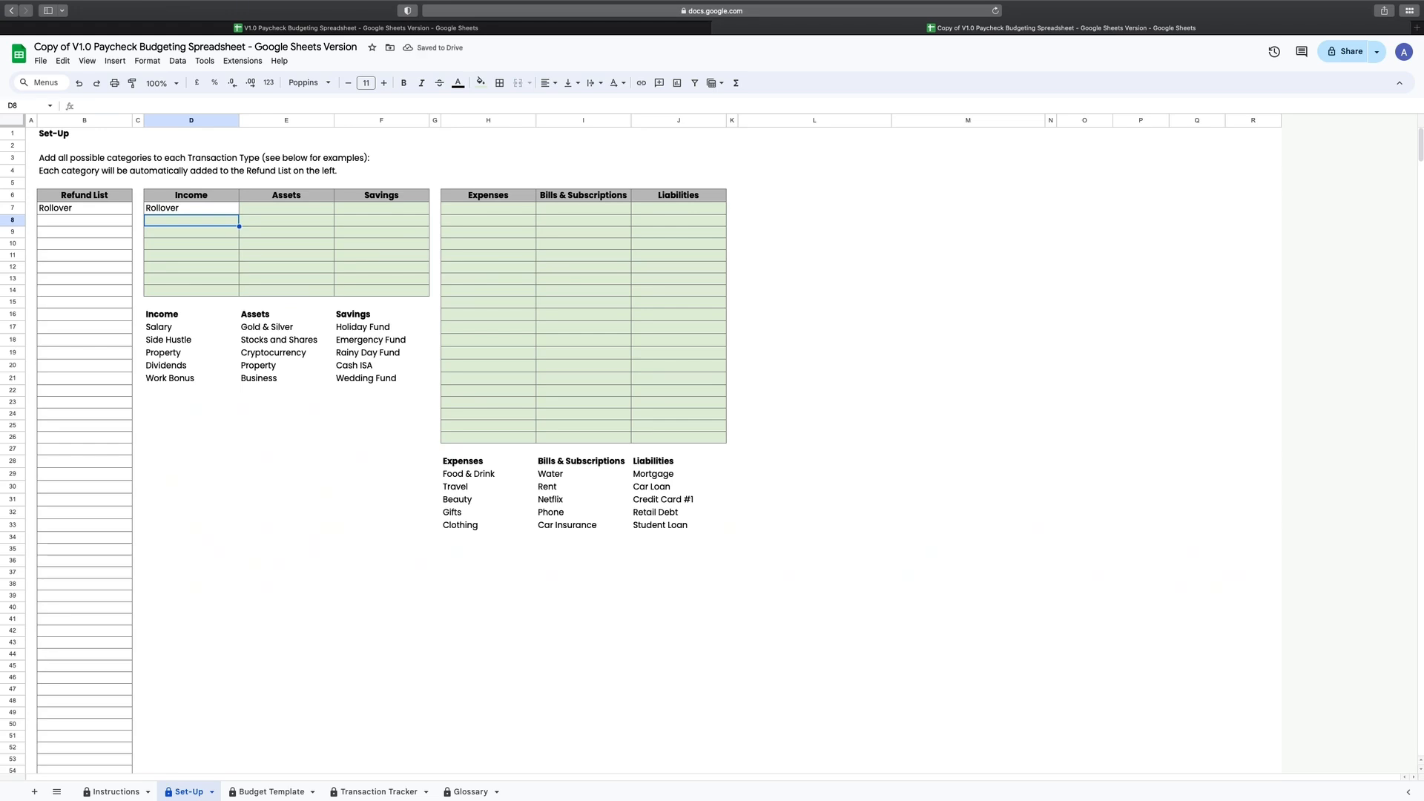
text(Salary)
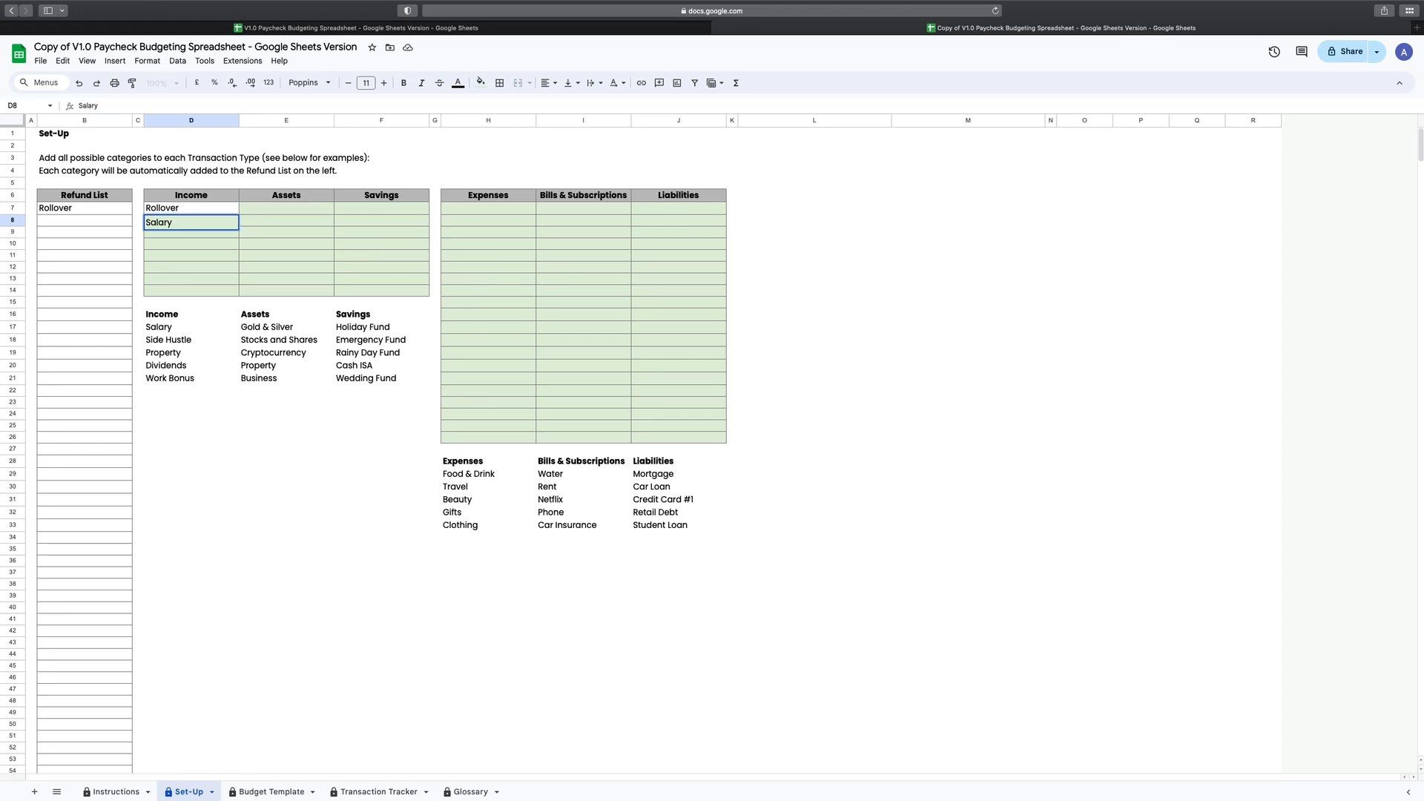
key(Return)
text(Side Hustle)
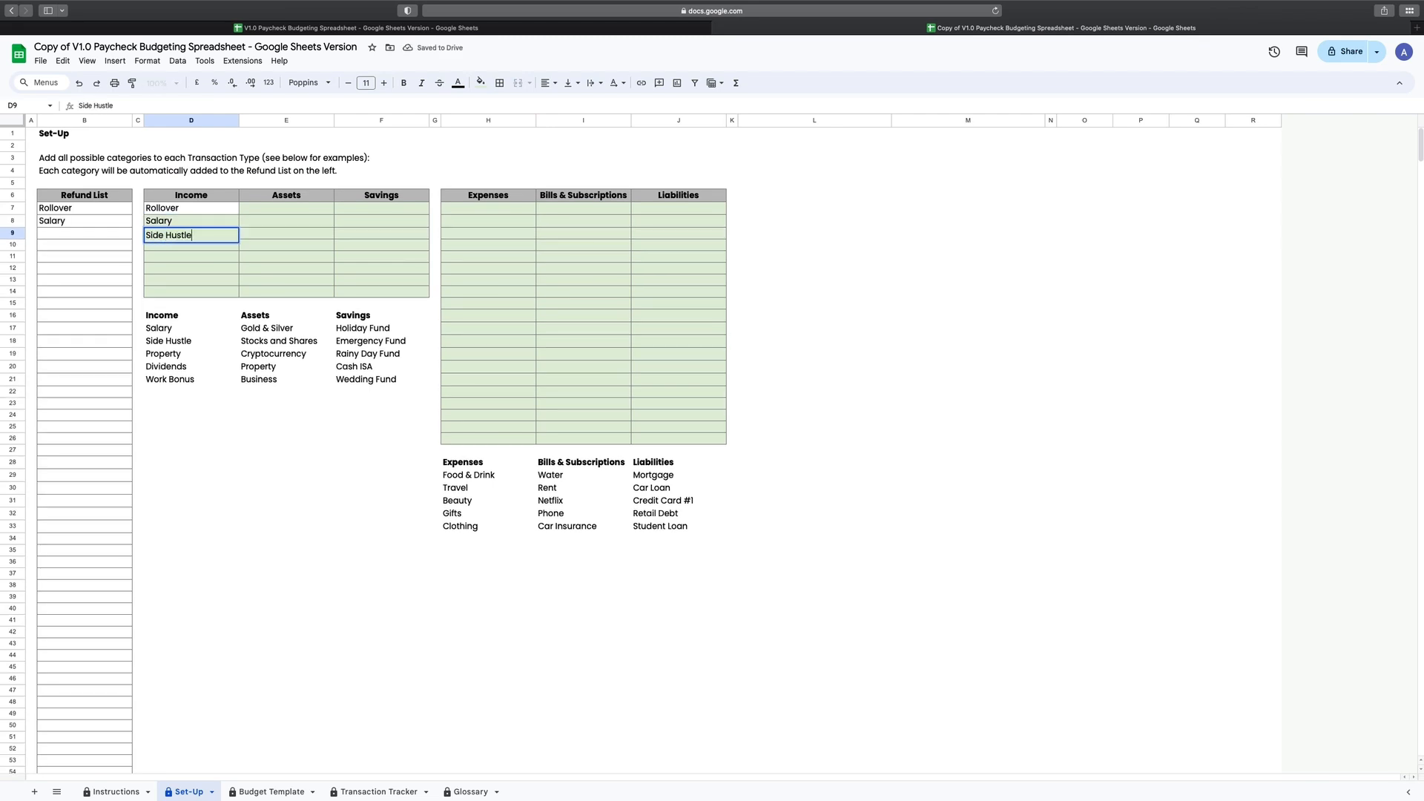
key(Return)
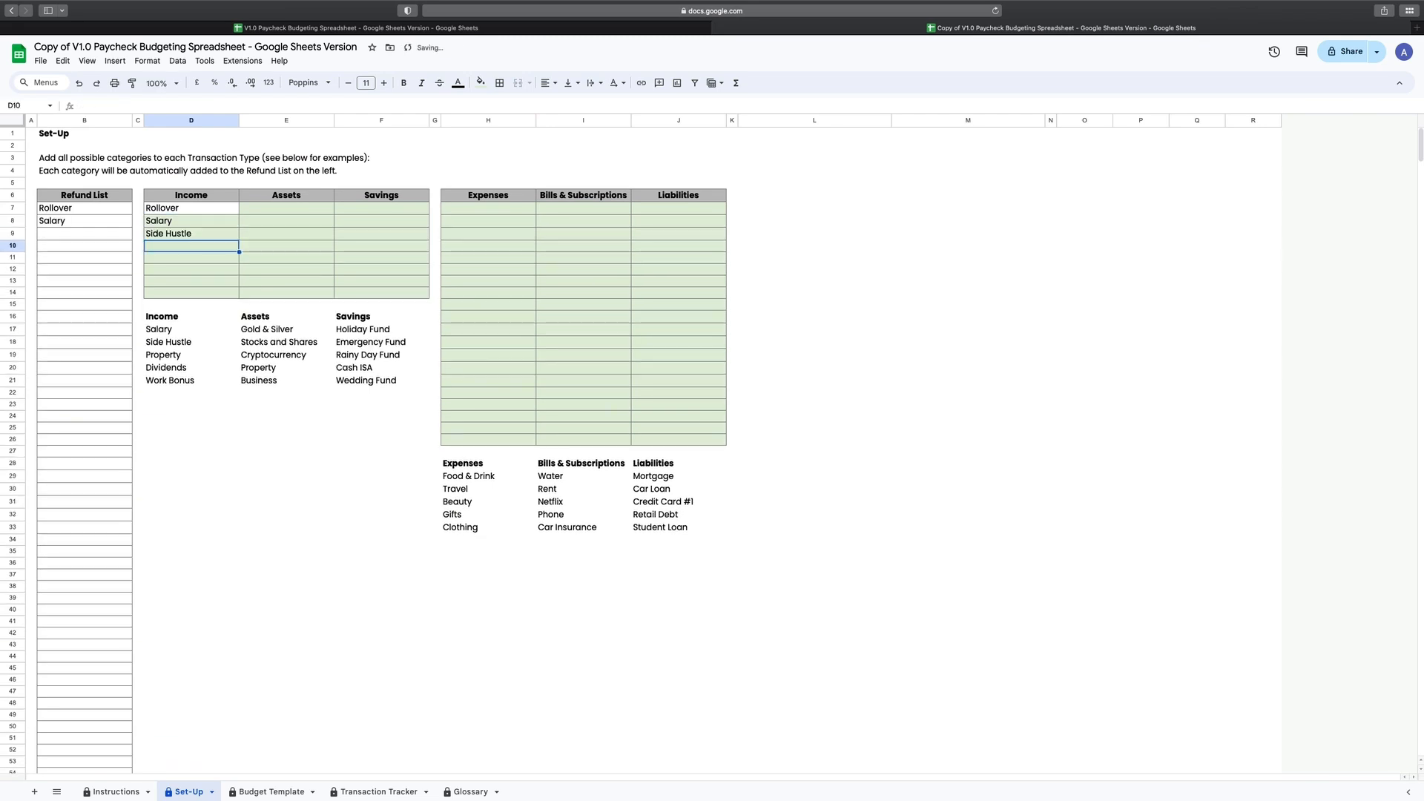
text(Dividends)
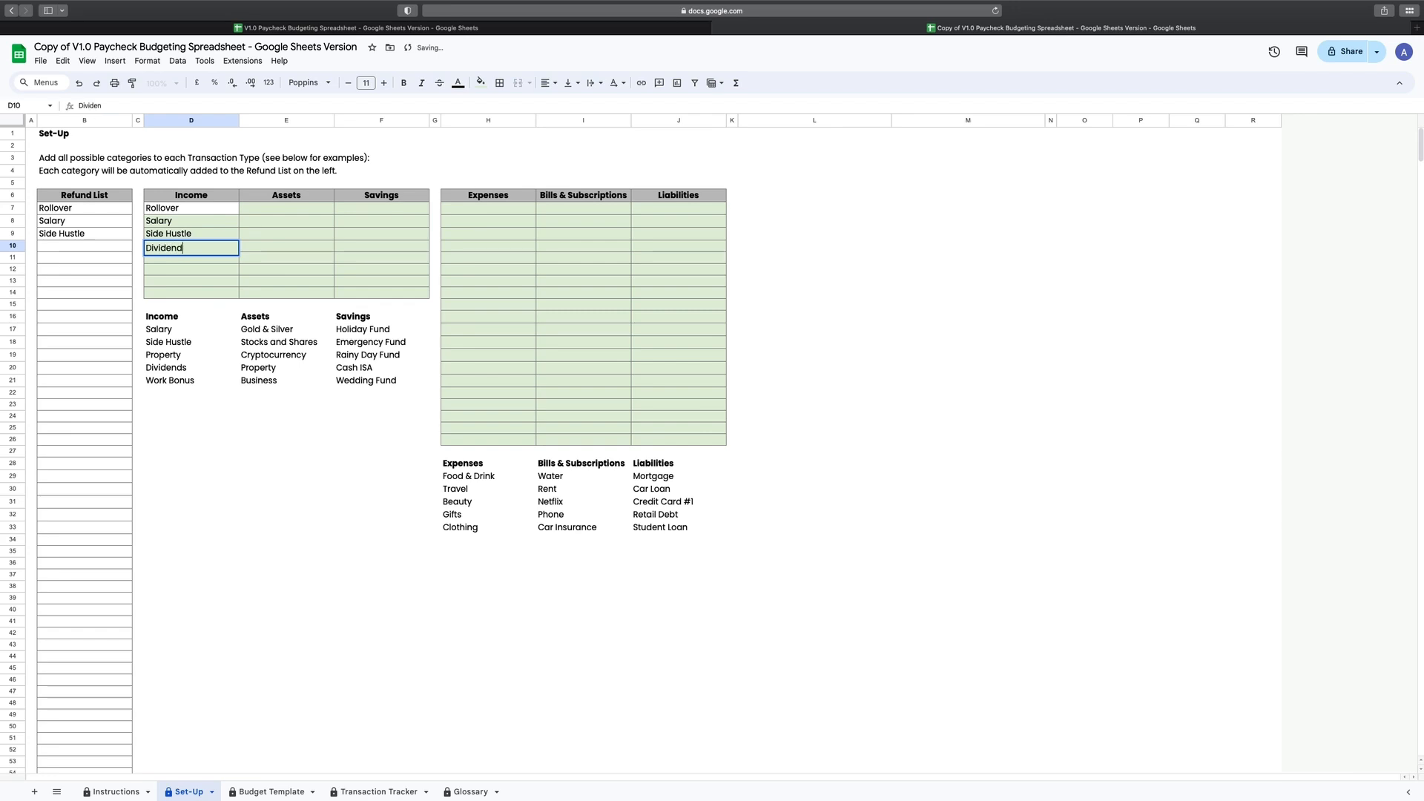
key(Return)
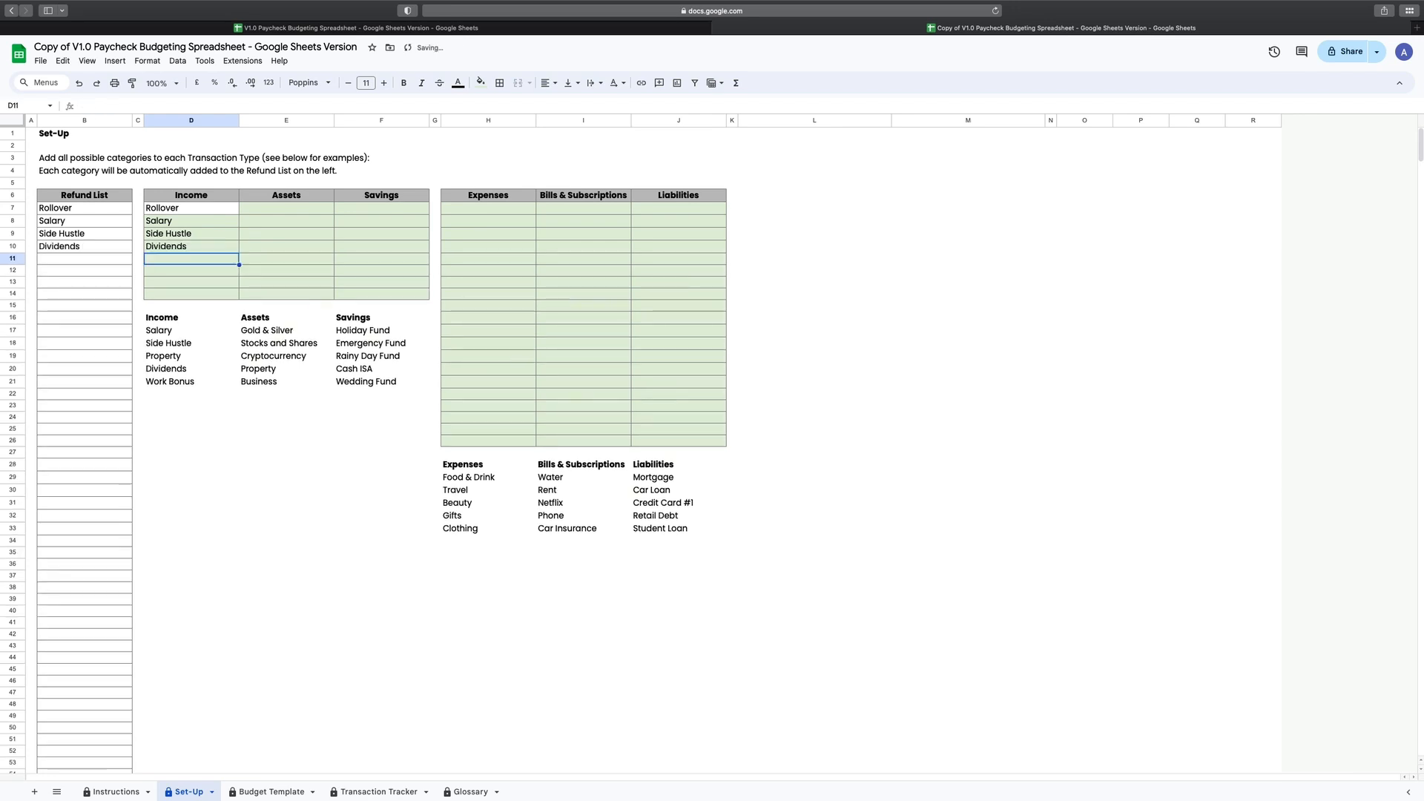
text(Work Bonus)
key(Return)
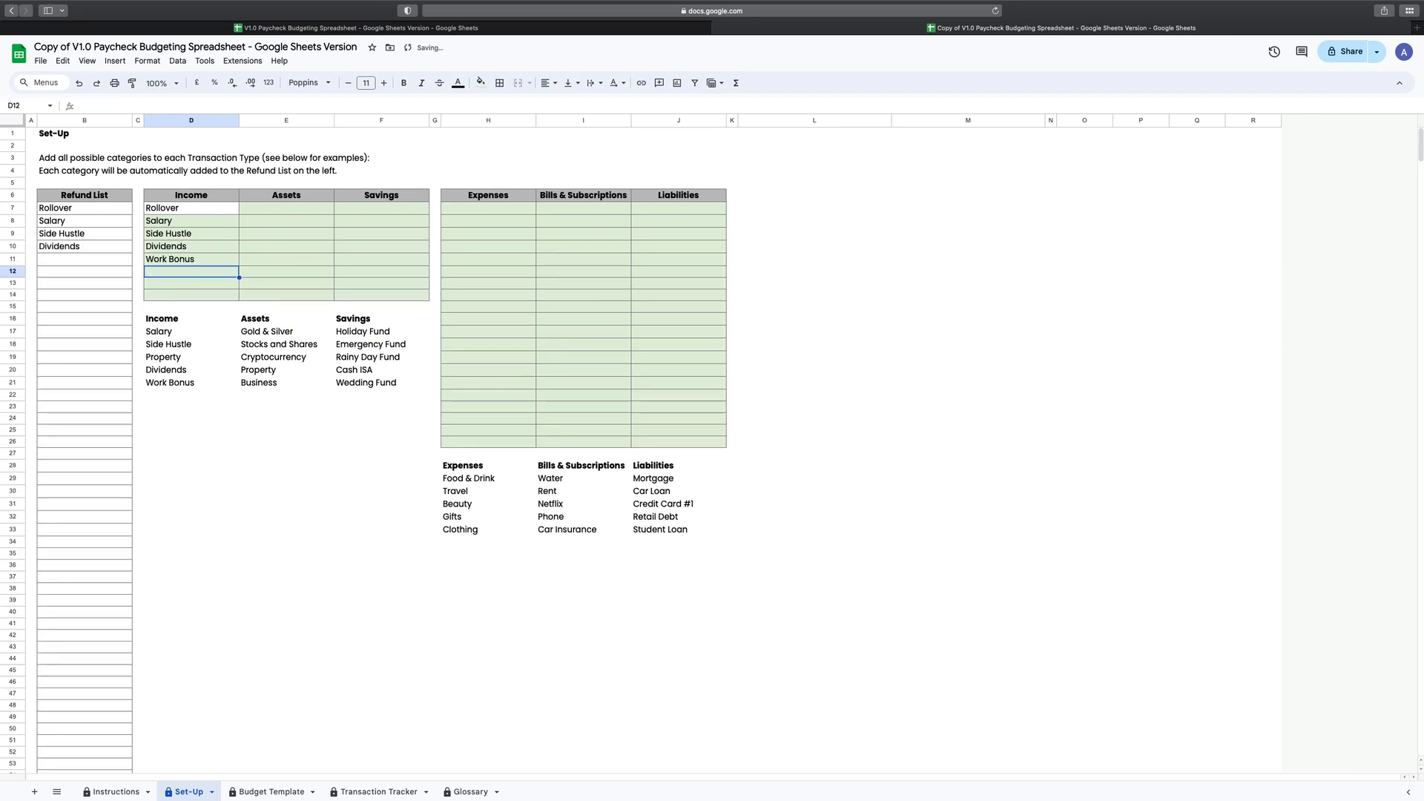
text(Gifts)
key(Return)
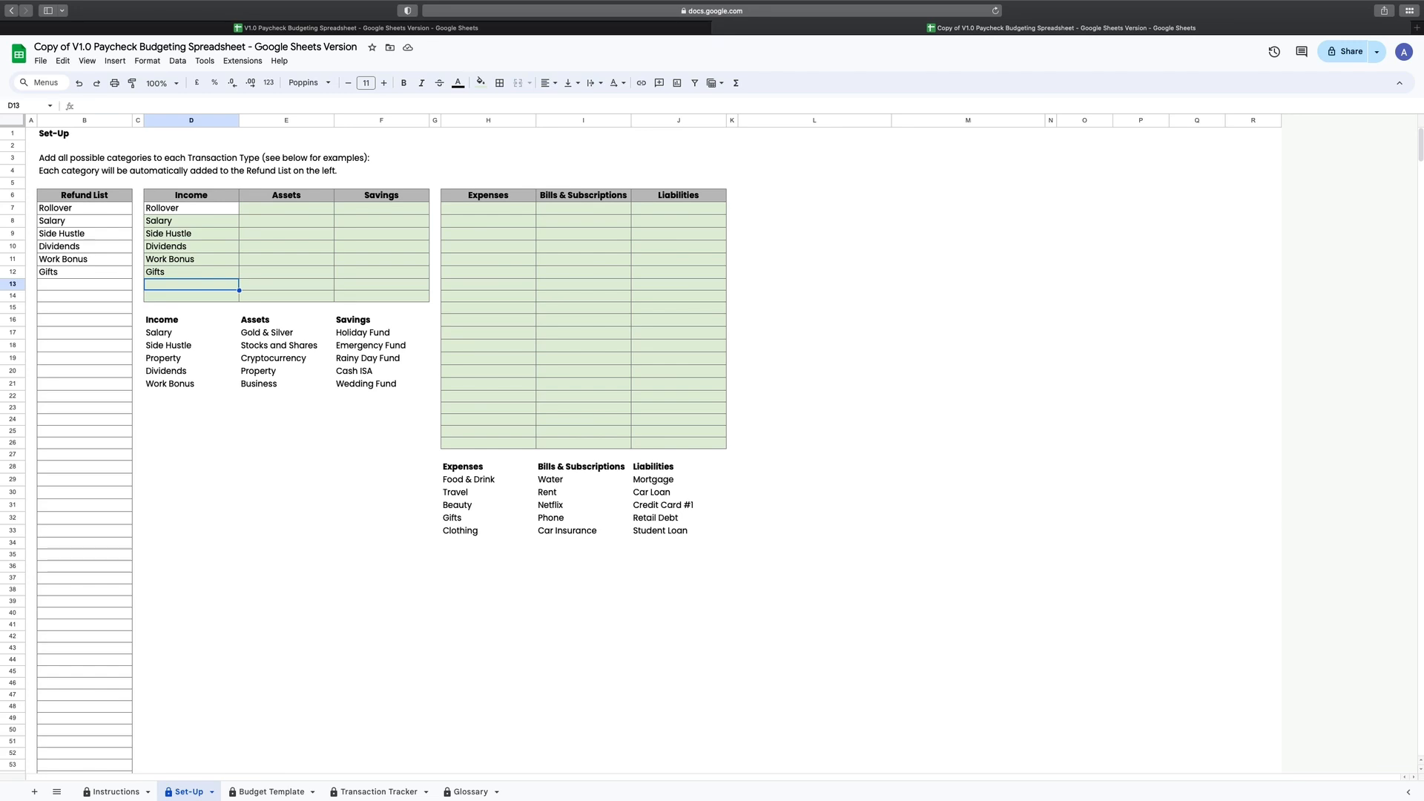
Fill the Assets column from its first row with the categories Gold & Silver, Business and Property
click(255, 214)
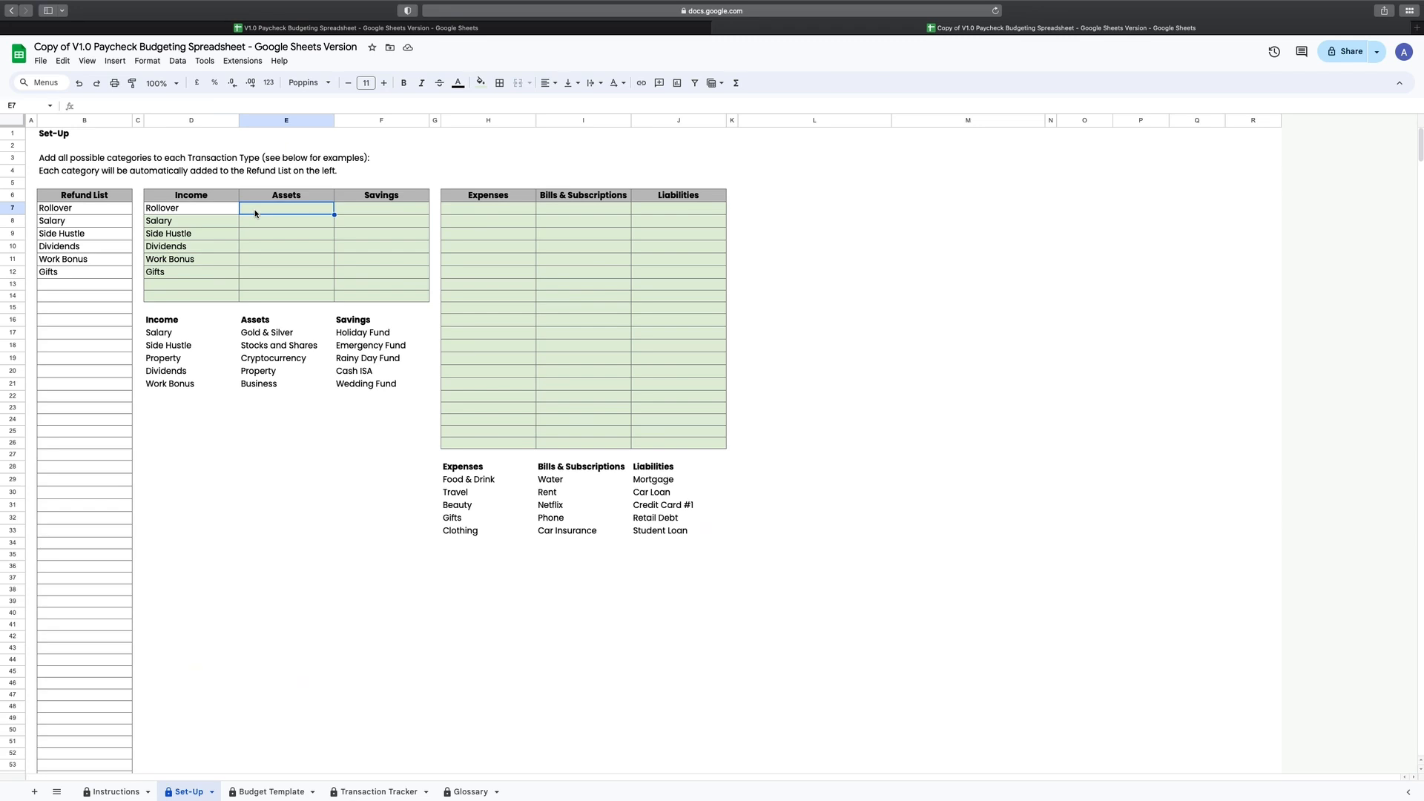
text(Gold & Silb=)
key(BackSpace)
text(ver)
key(Return)
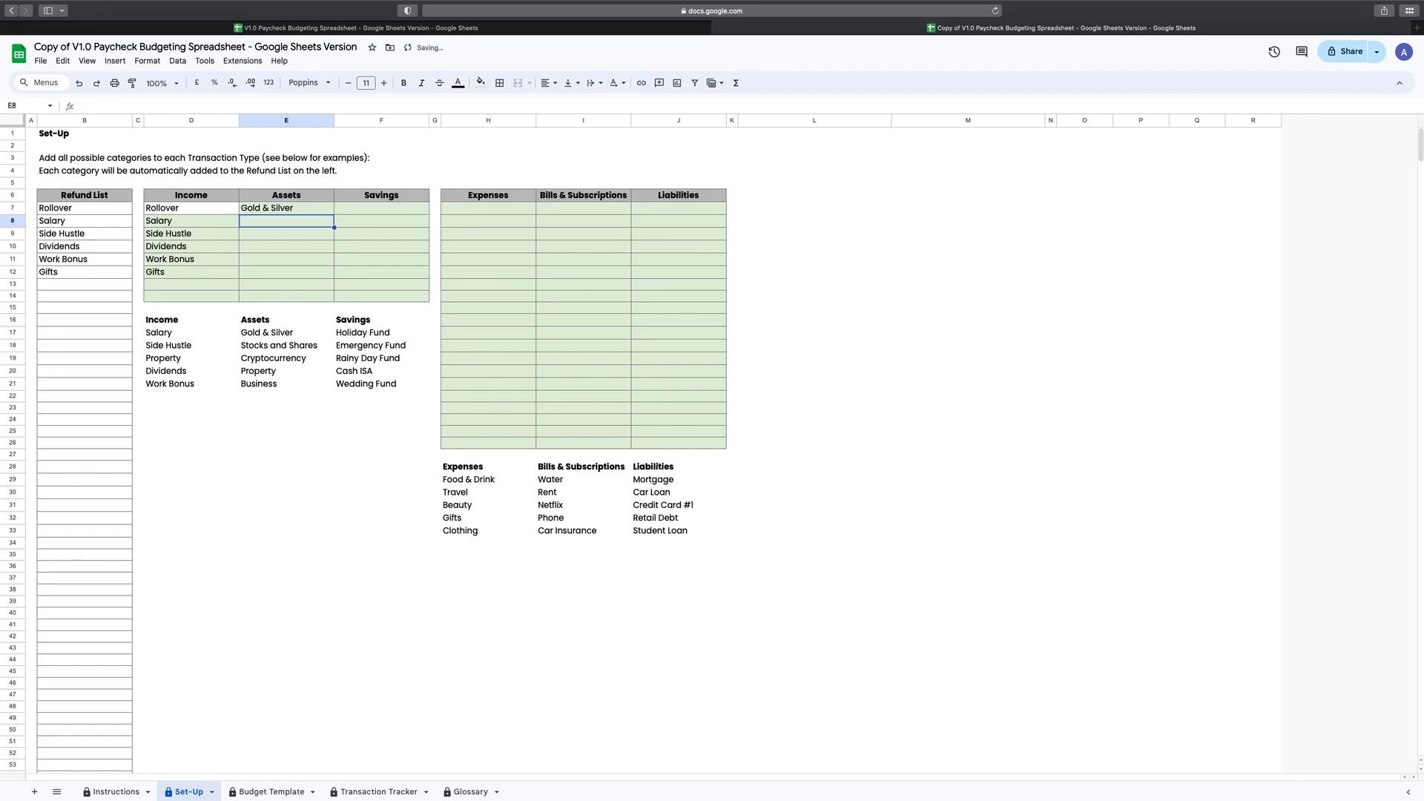
text(Business)
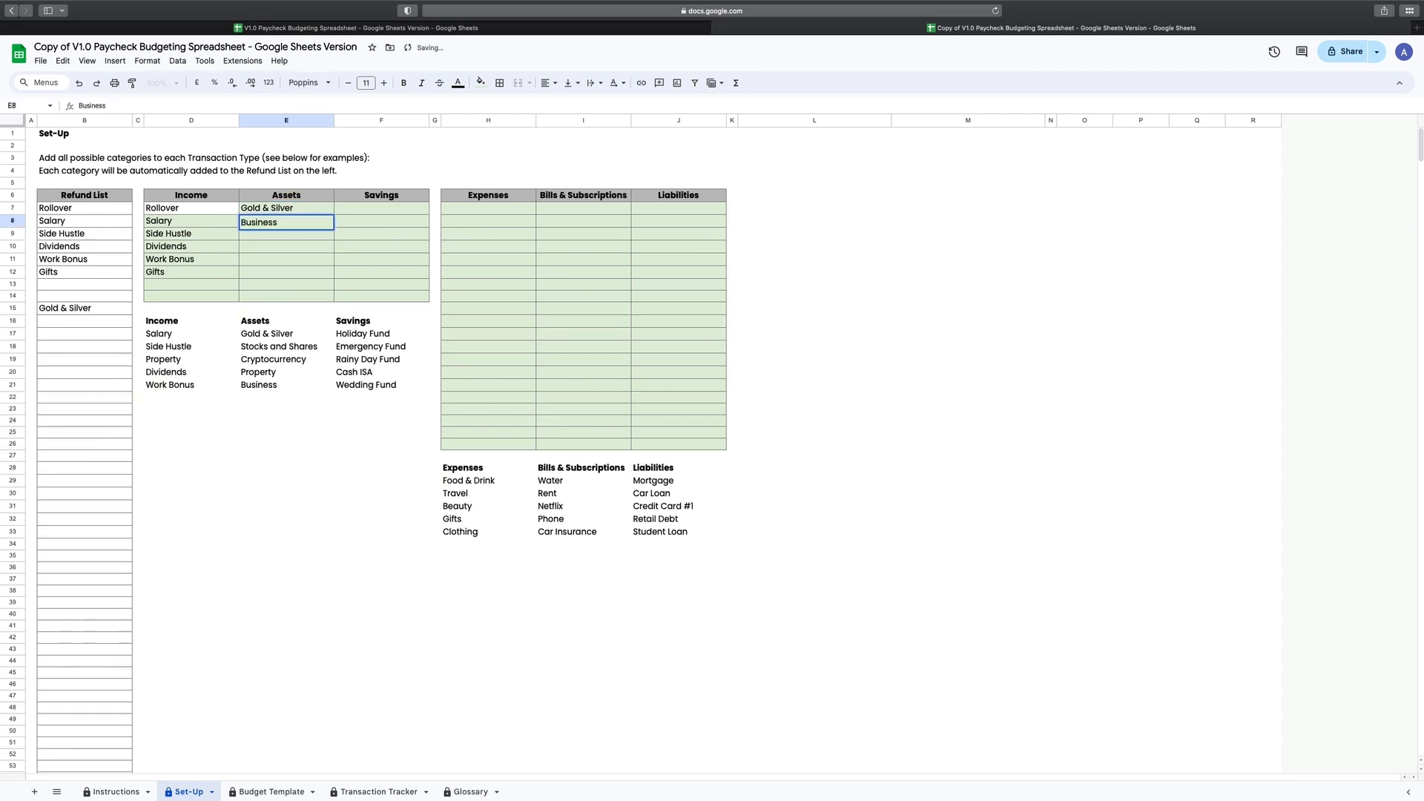
key(Return)
text(Property)
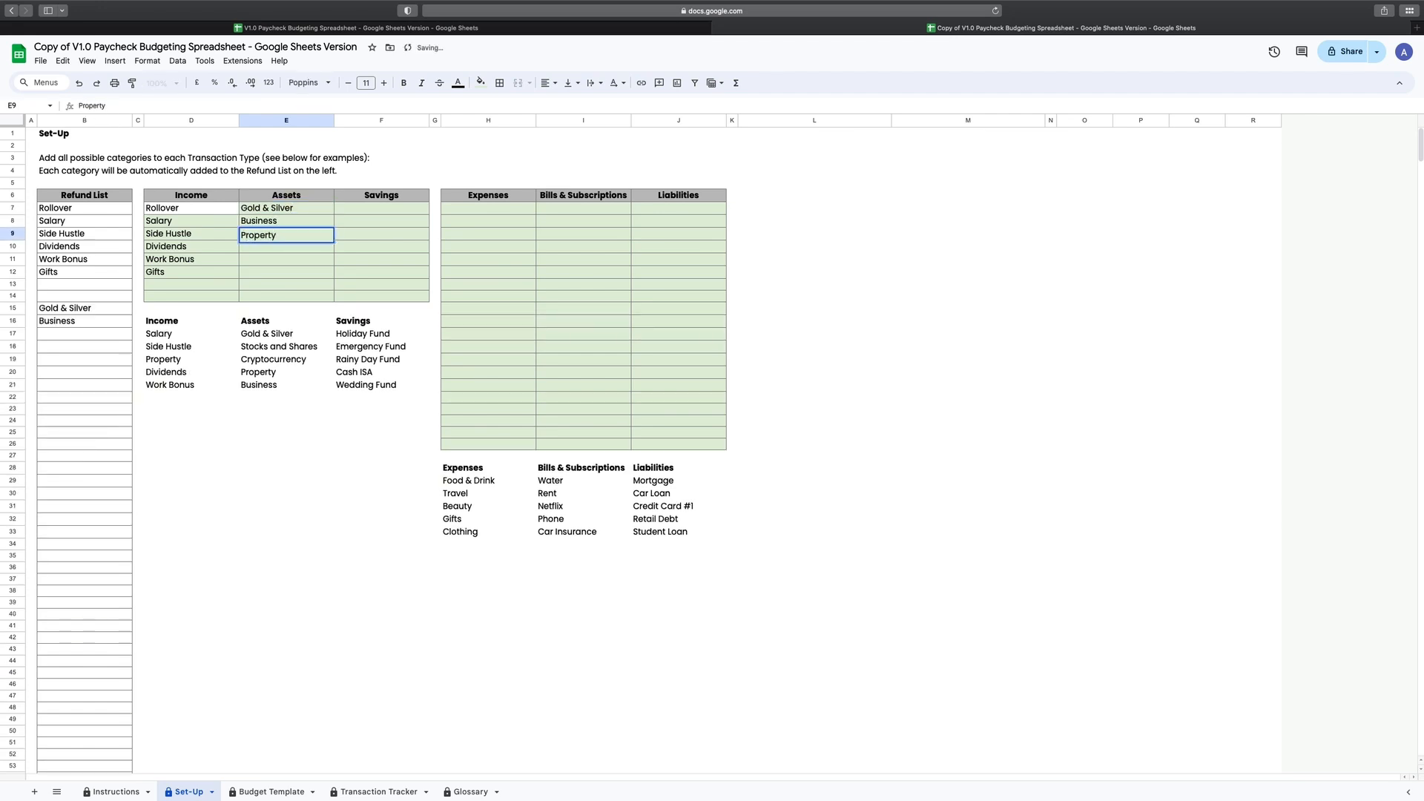
key(Return)
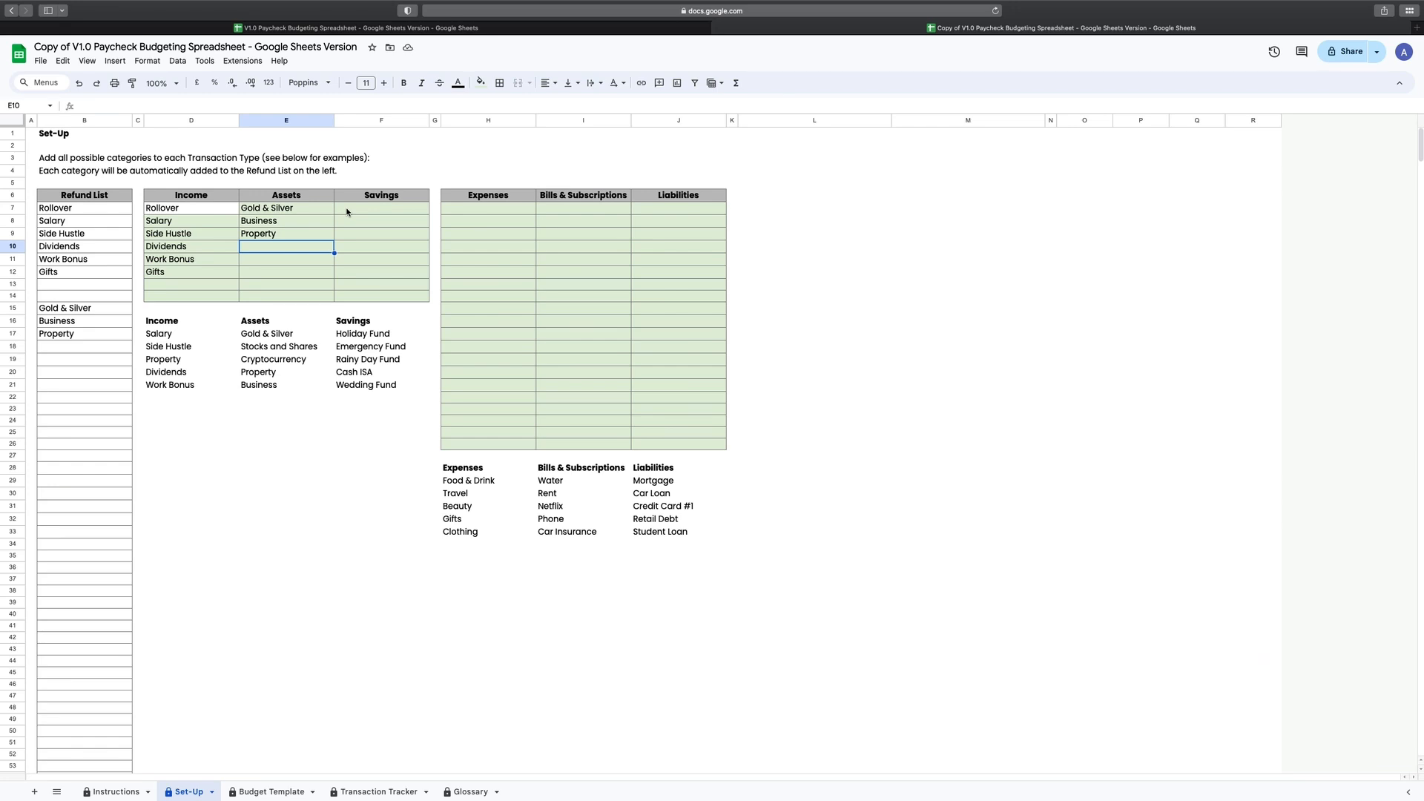
Consult the Glossary sheet and list Girls holiday, Emergency Fund and House Deposit as Savings categories on the Set-Up sheet
click(466, 792)
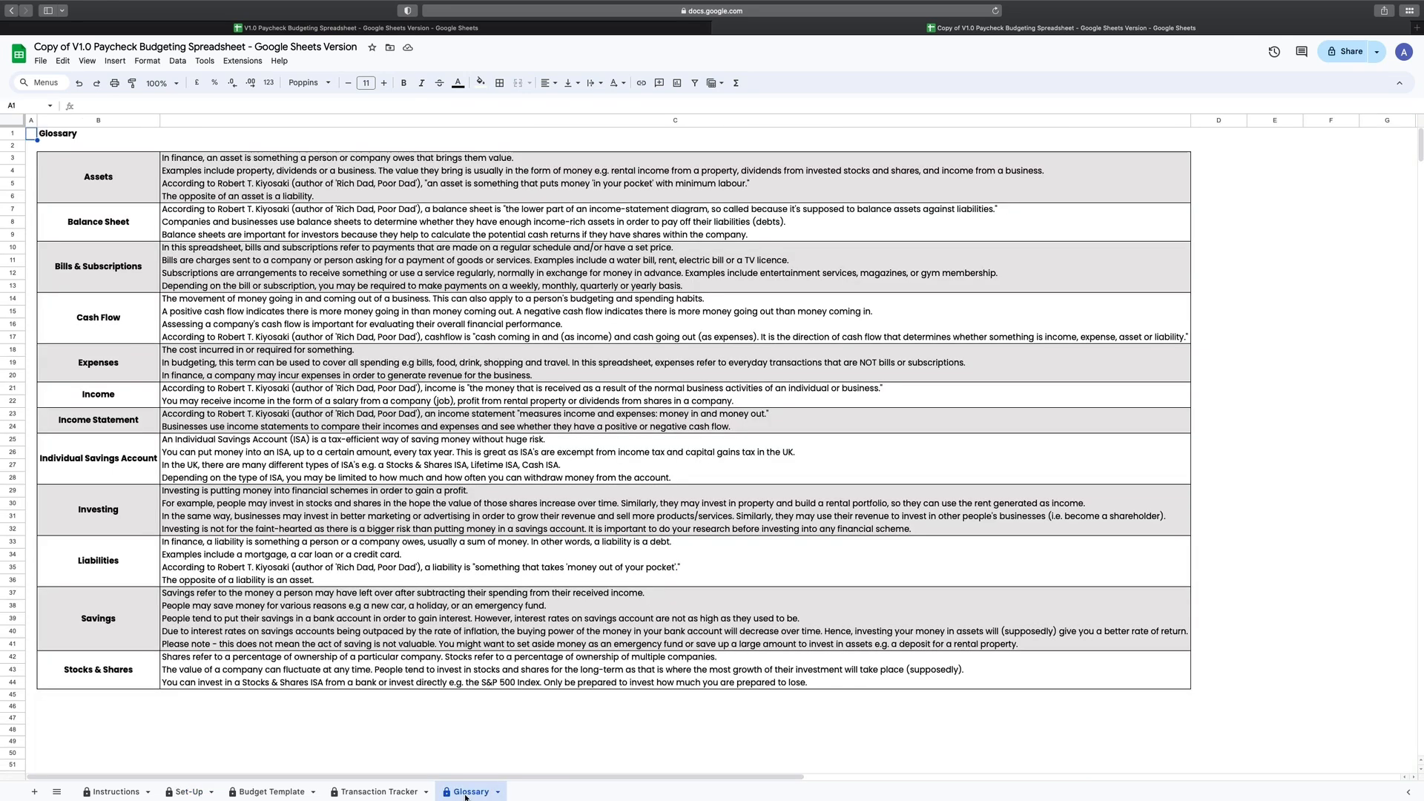
click(190, 792)
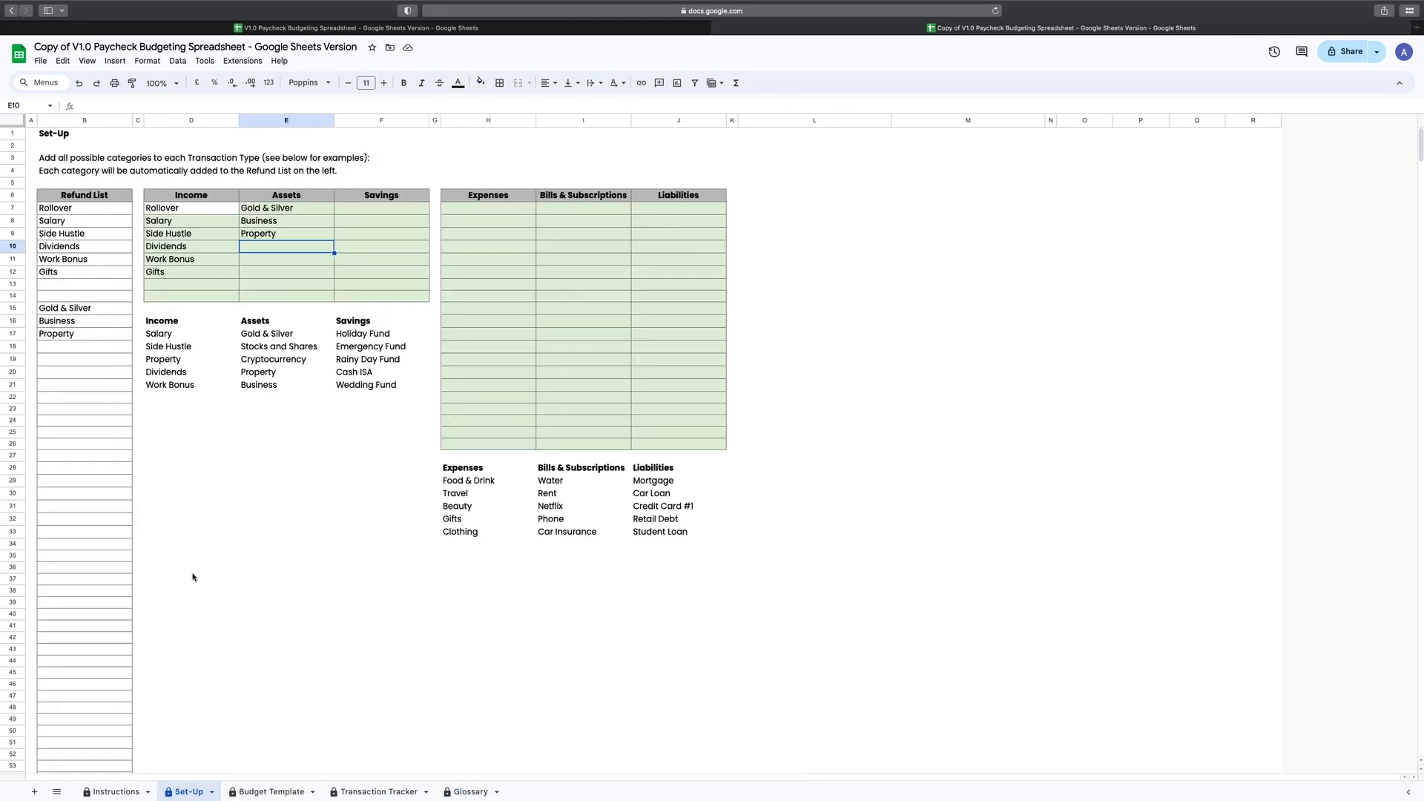
click(371, 215)
text(Girls ho)
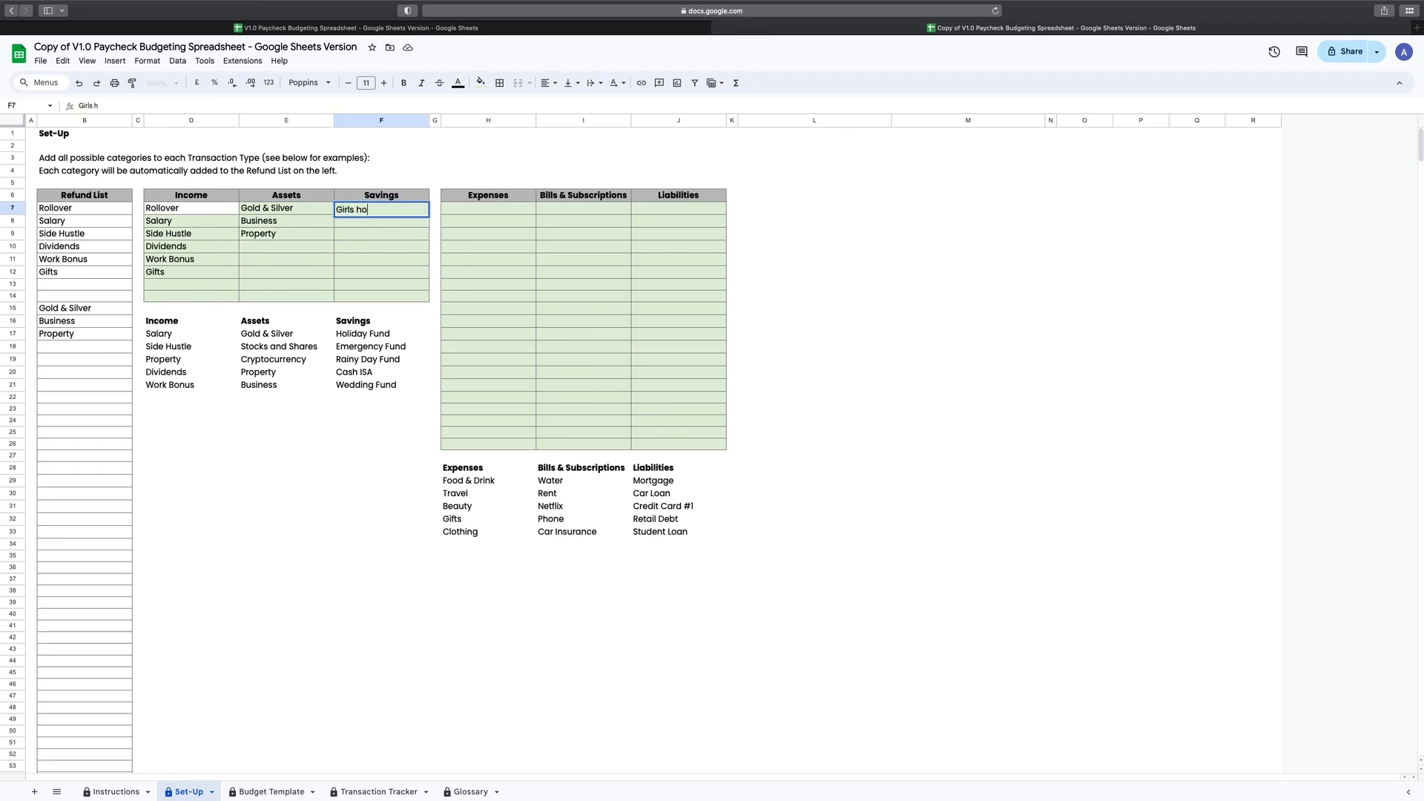
text(liday)
key(Return)
text(E)
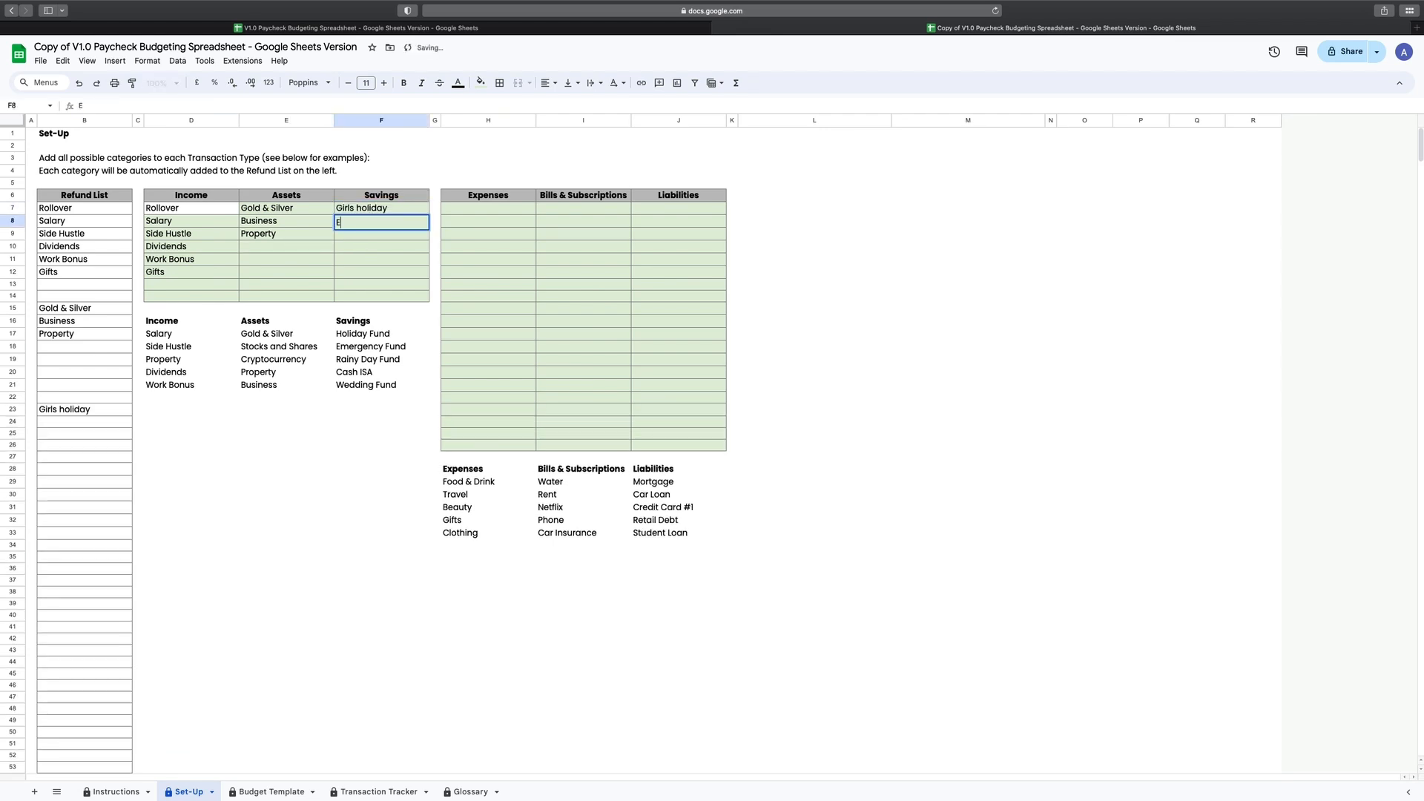
text(mergency Fund)
key(Return)
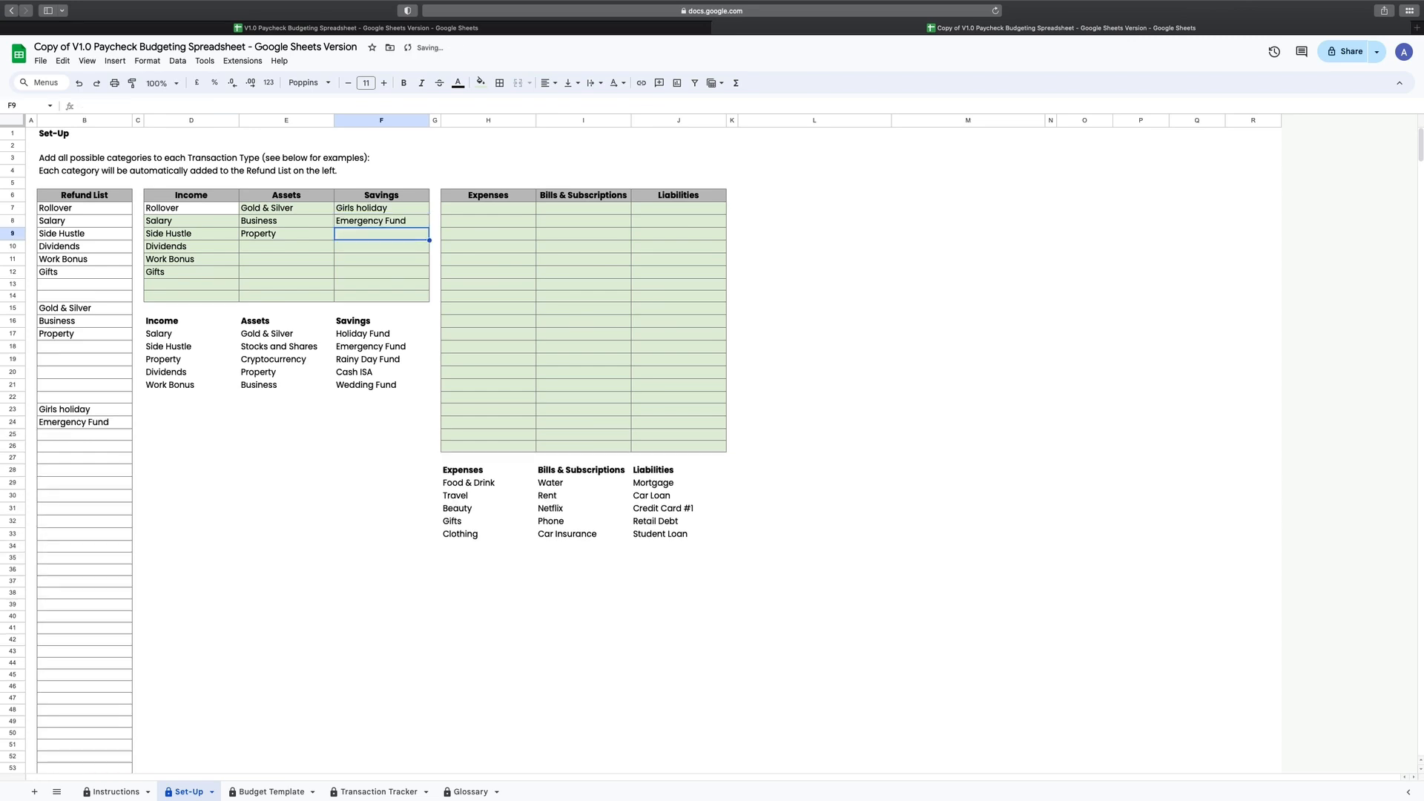
text(House Deposi)
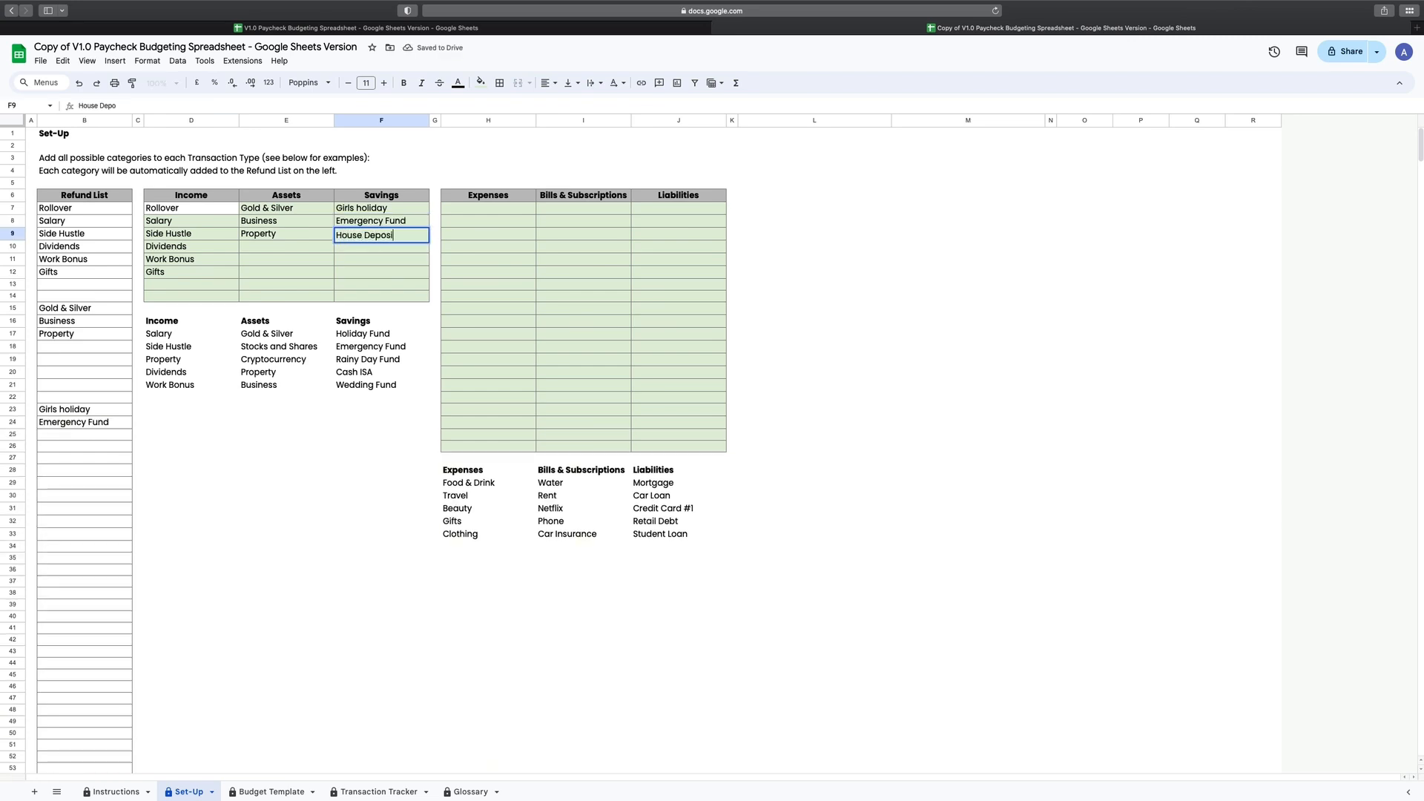
text(t)
key(Return)
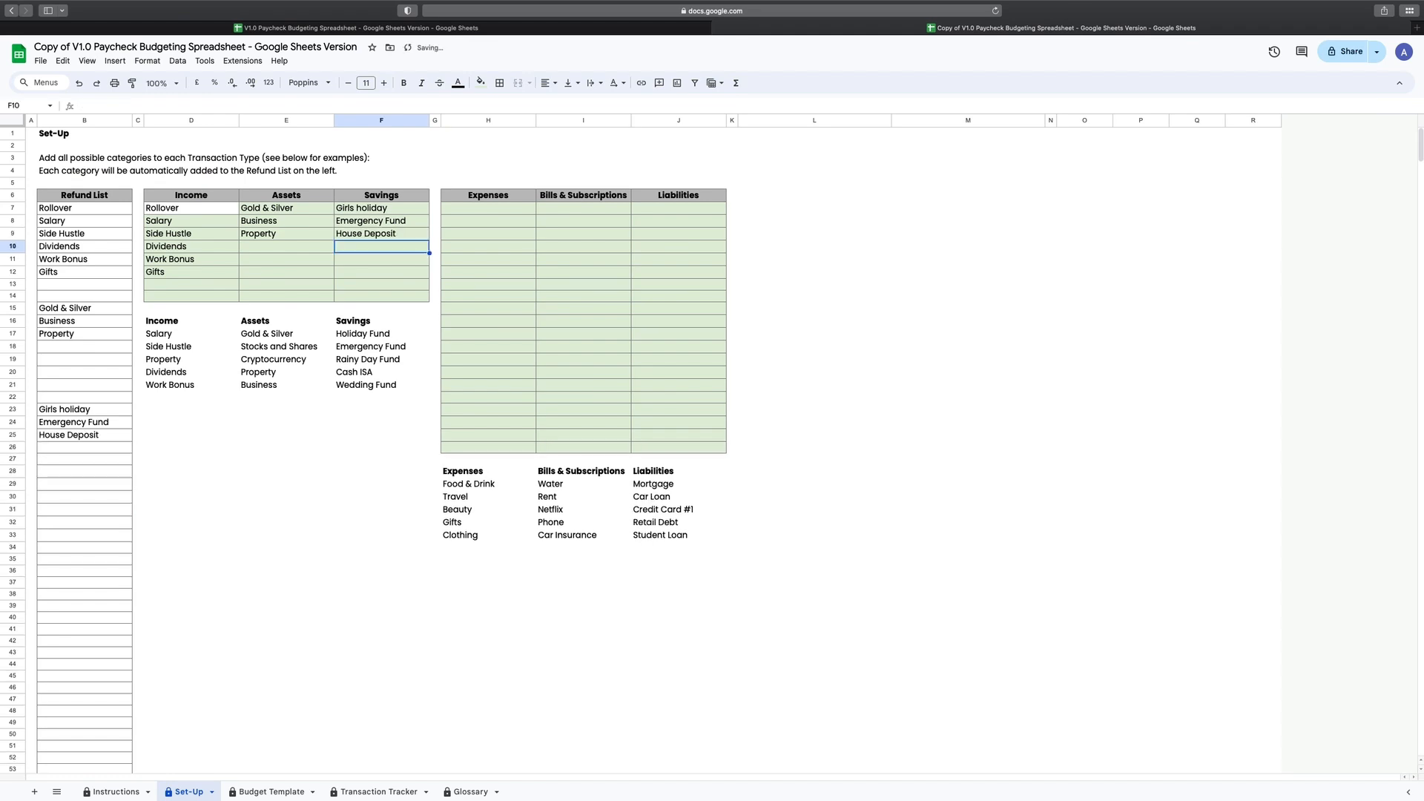
Fill the Expenses column from its first row with Food & Drink, Travel, Parking / Petrol, Clothing, Leisure and Gifts
click(456, 211)
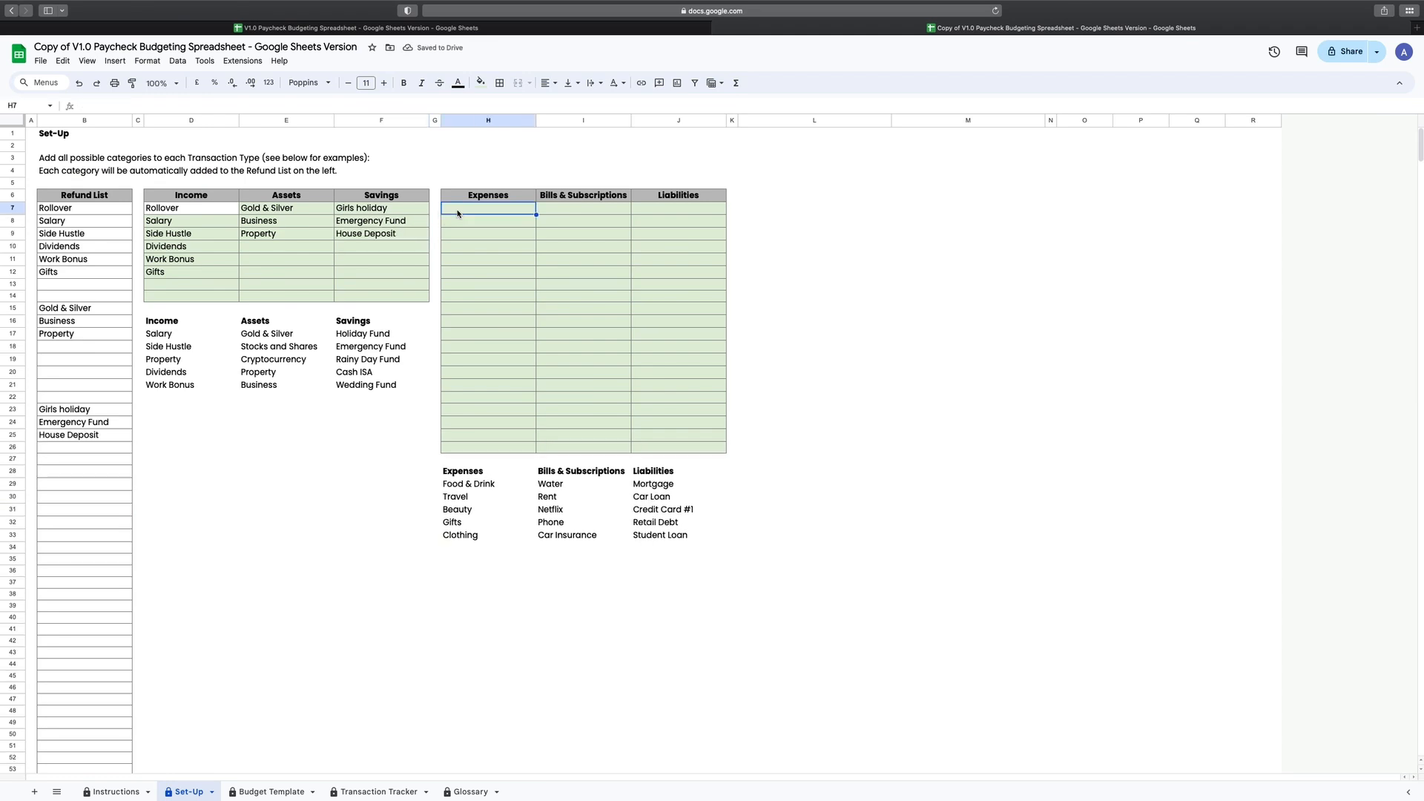
text(Food & Drink)
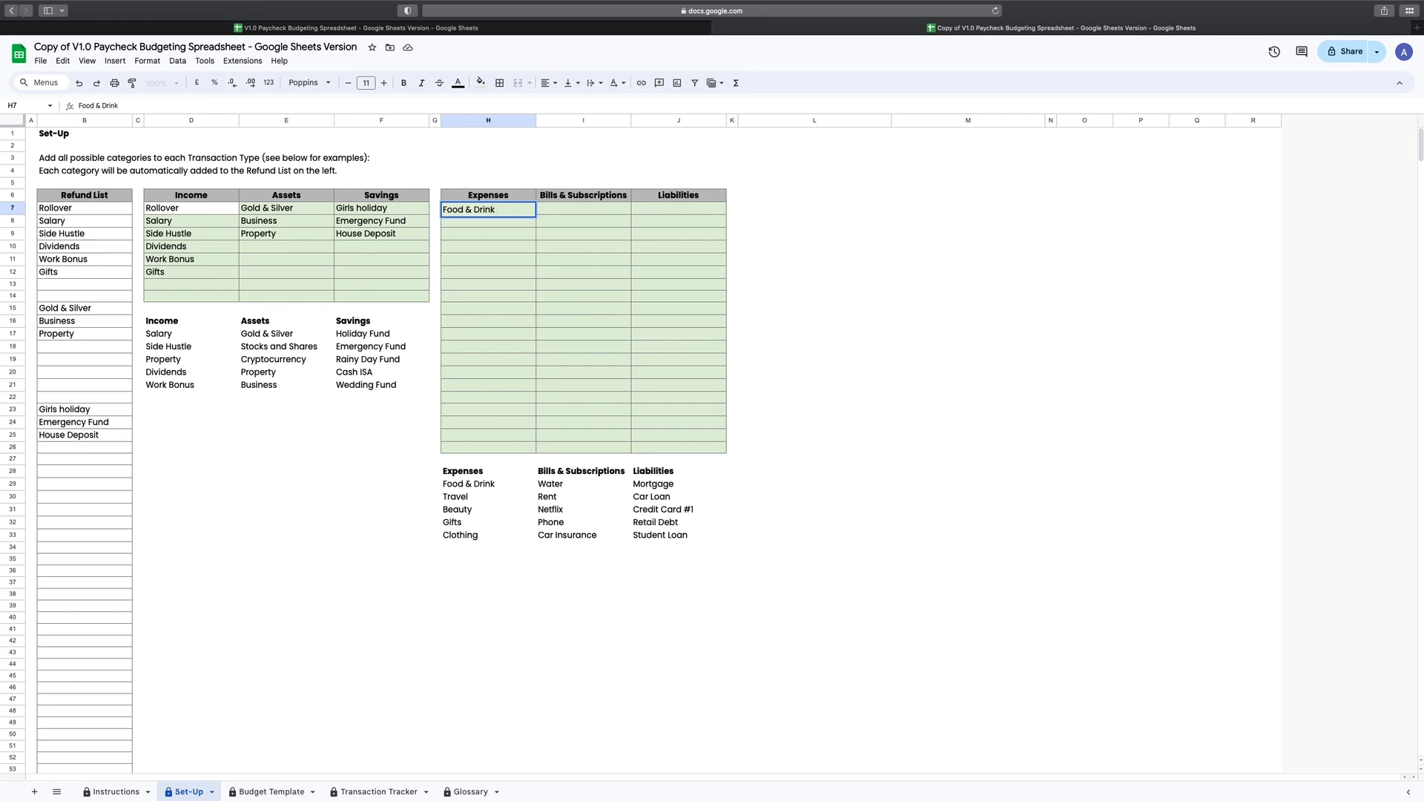
key(Return)
text(Travel)
key(Return)
text(Parking)
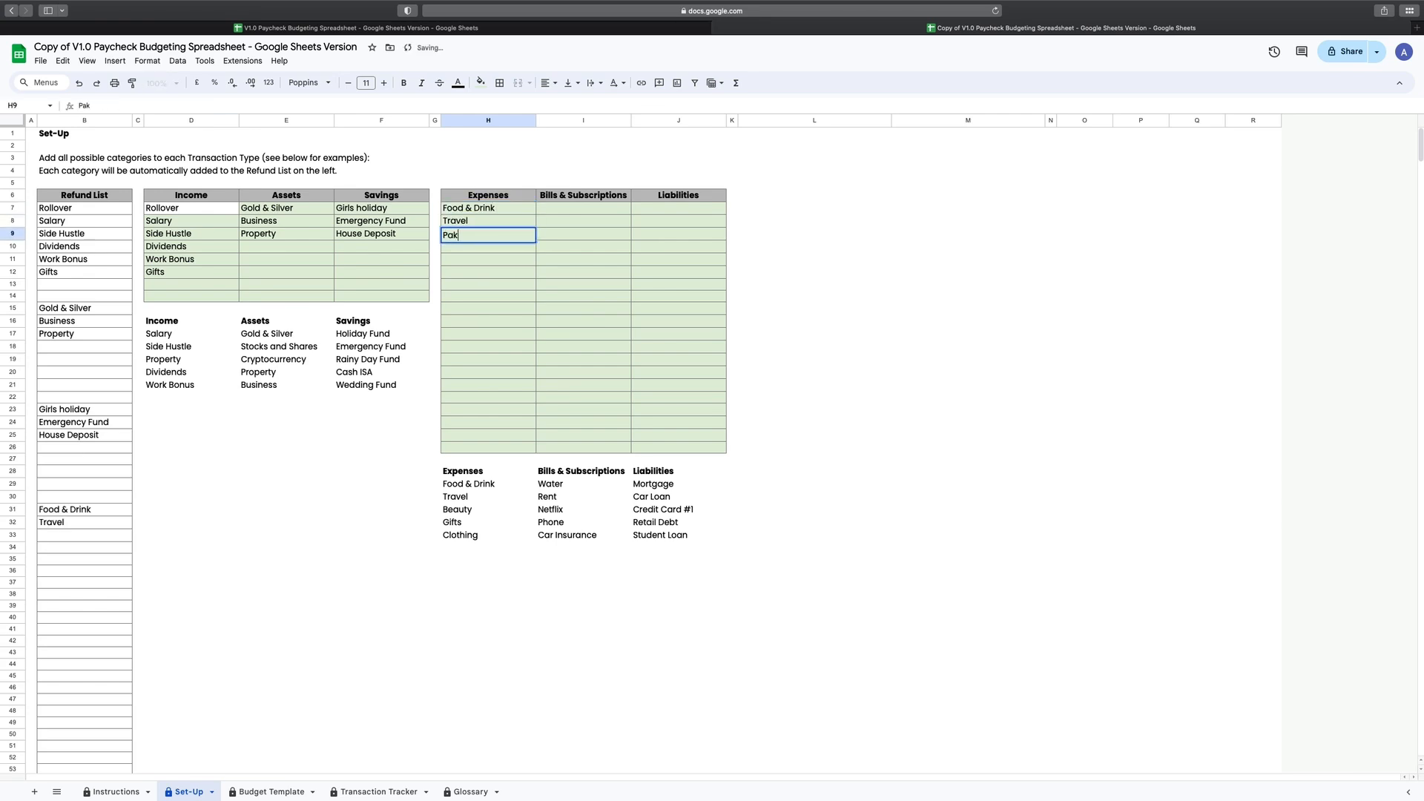
text( / Petrol)
key(Return)
text(Clothing)
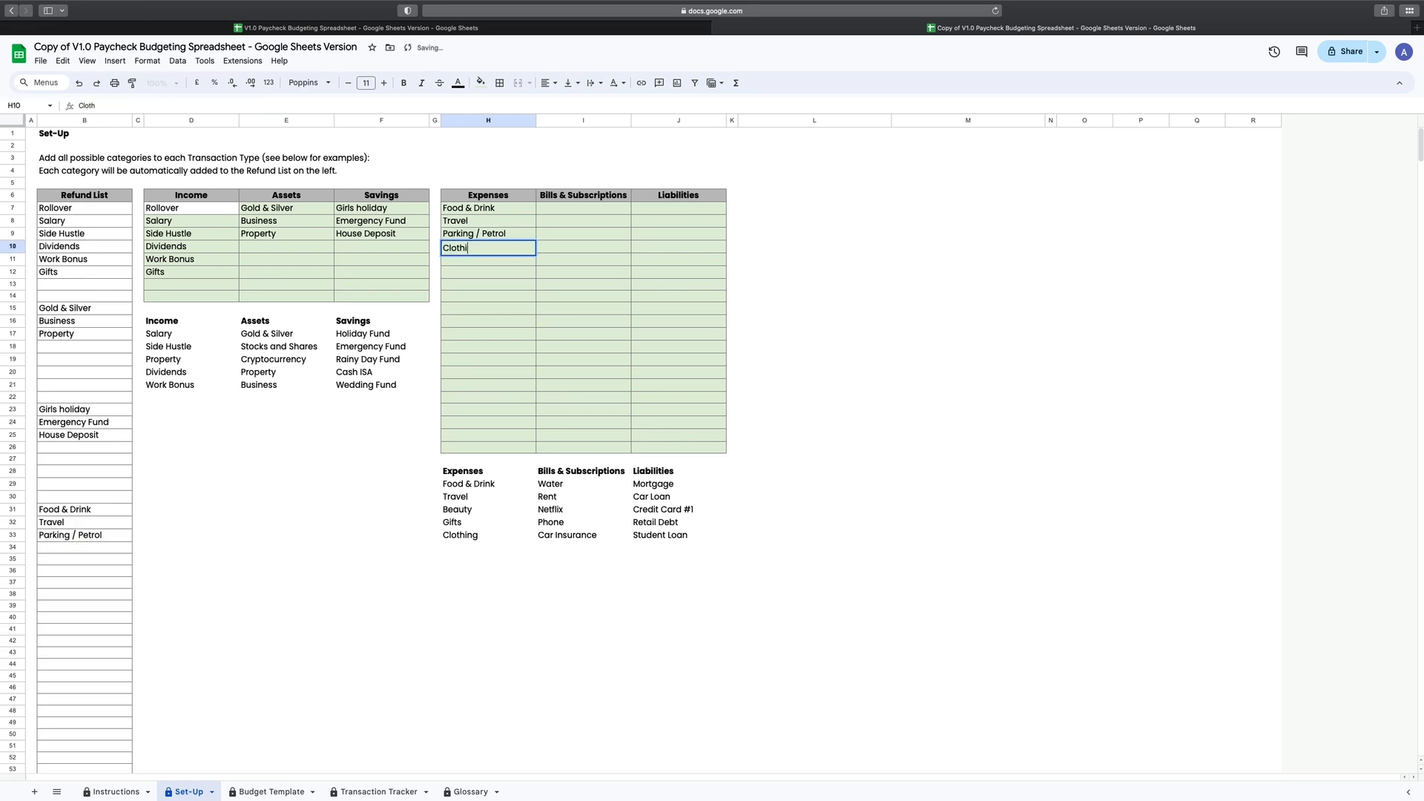
key(Return)
text(Leisure)
key(Return)
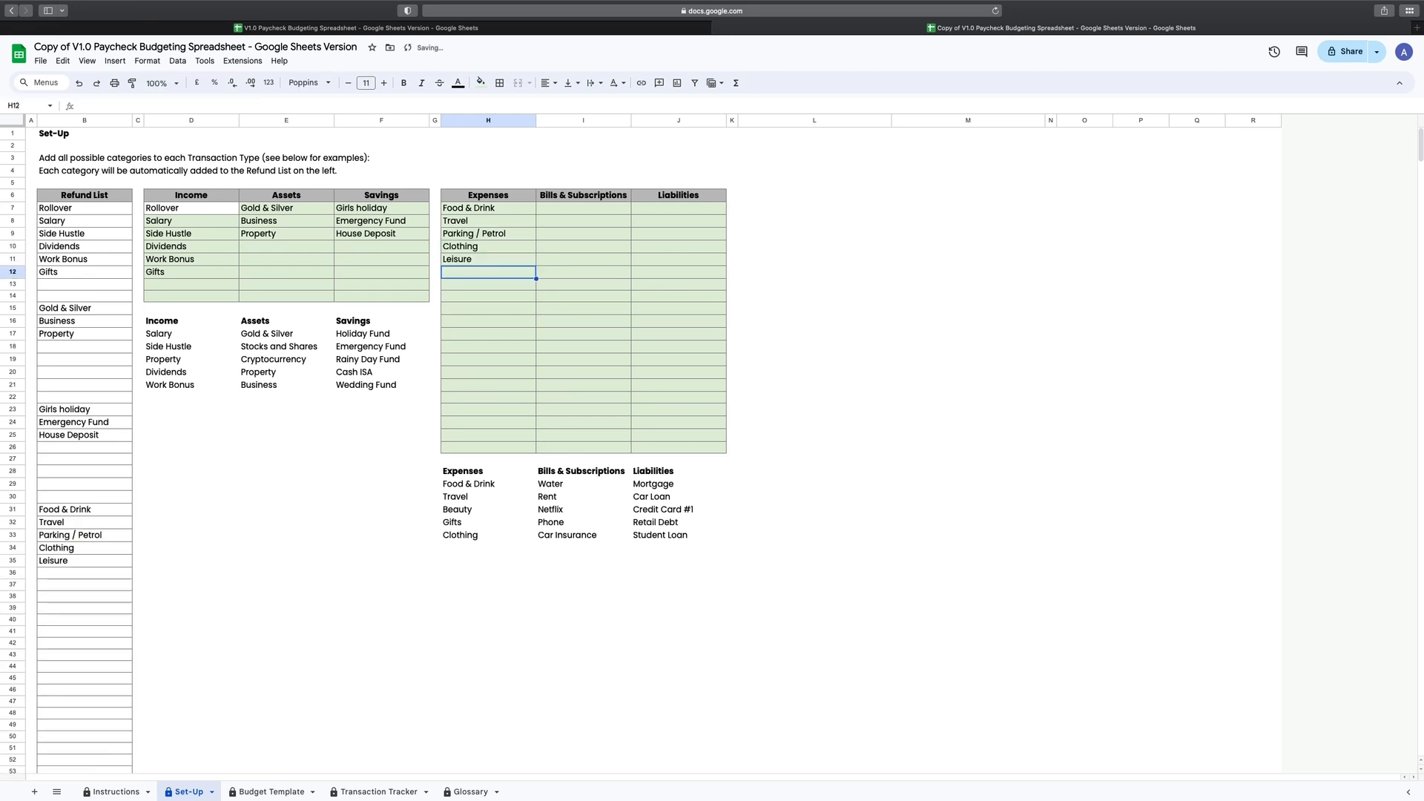
text(gift)
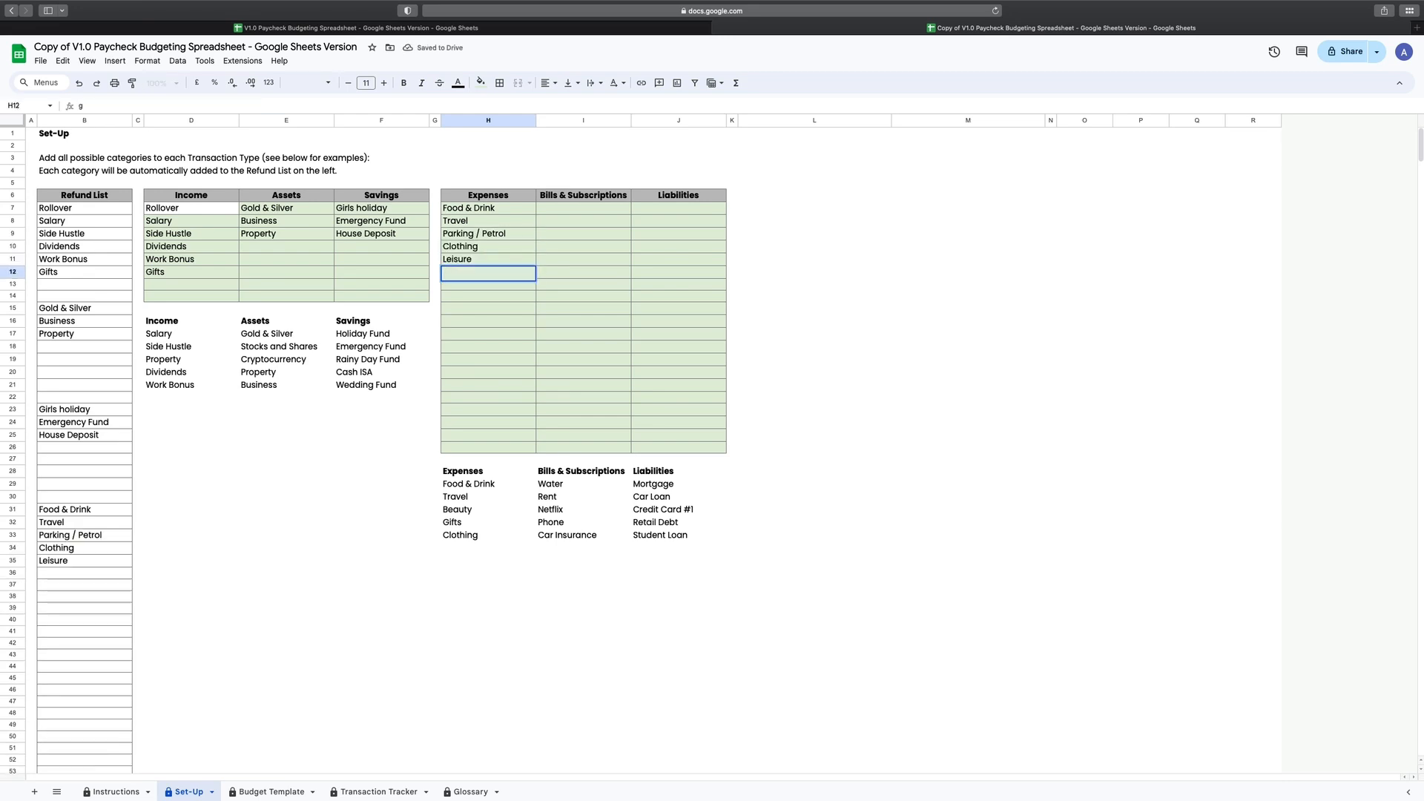
key(Return)
List Water, Rent, Netflix and Disney + as the first Bills & Subscriptions categories
click(550, 210)
text(Wat)
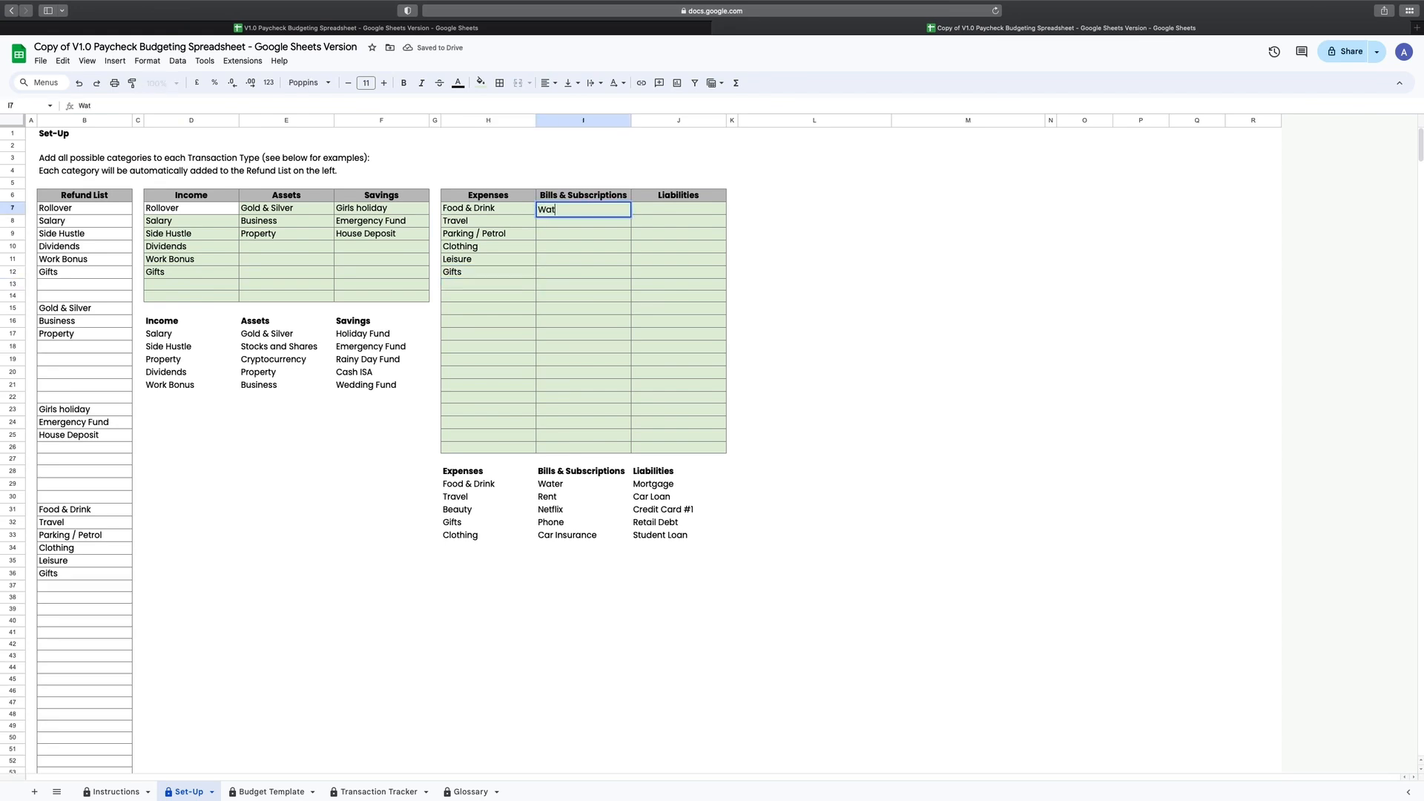
key(Return)
key(Up)
text(Water)
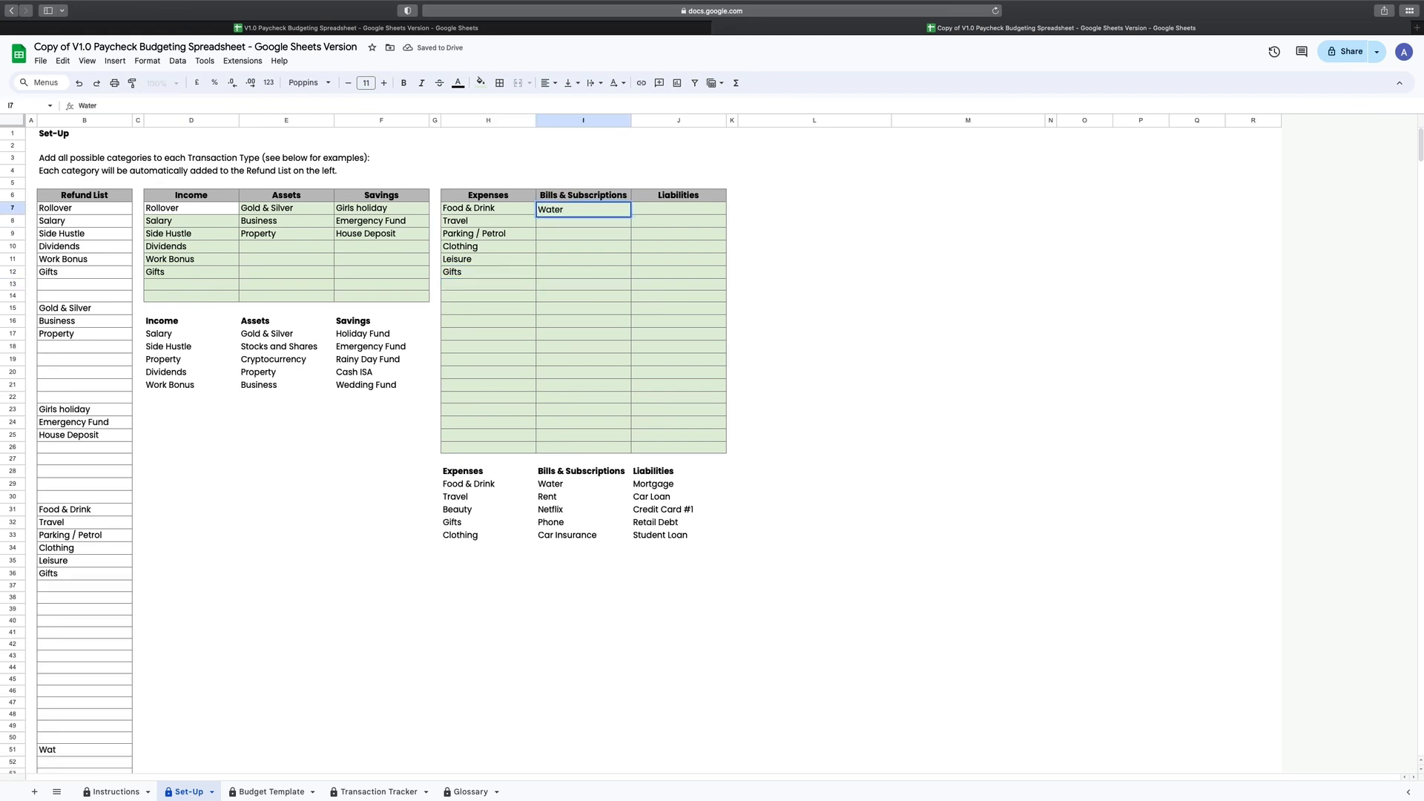
key(Return)
text(Rent)
key(Return)
text(Netflix)
key(Return)
text(Disney +)
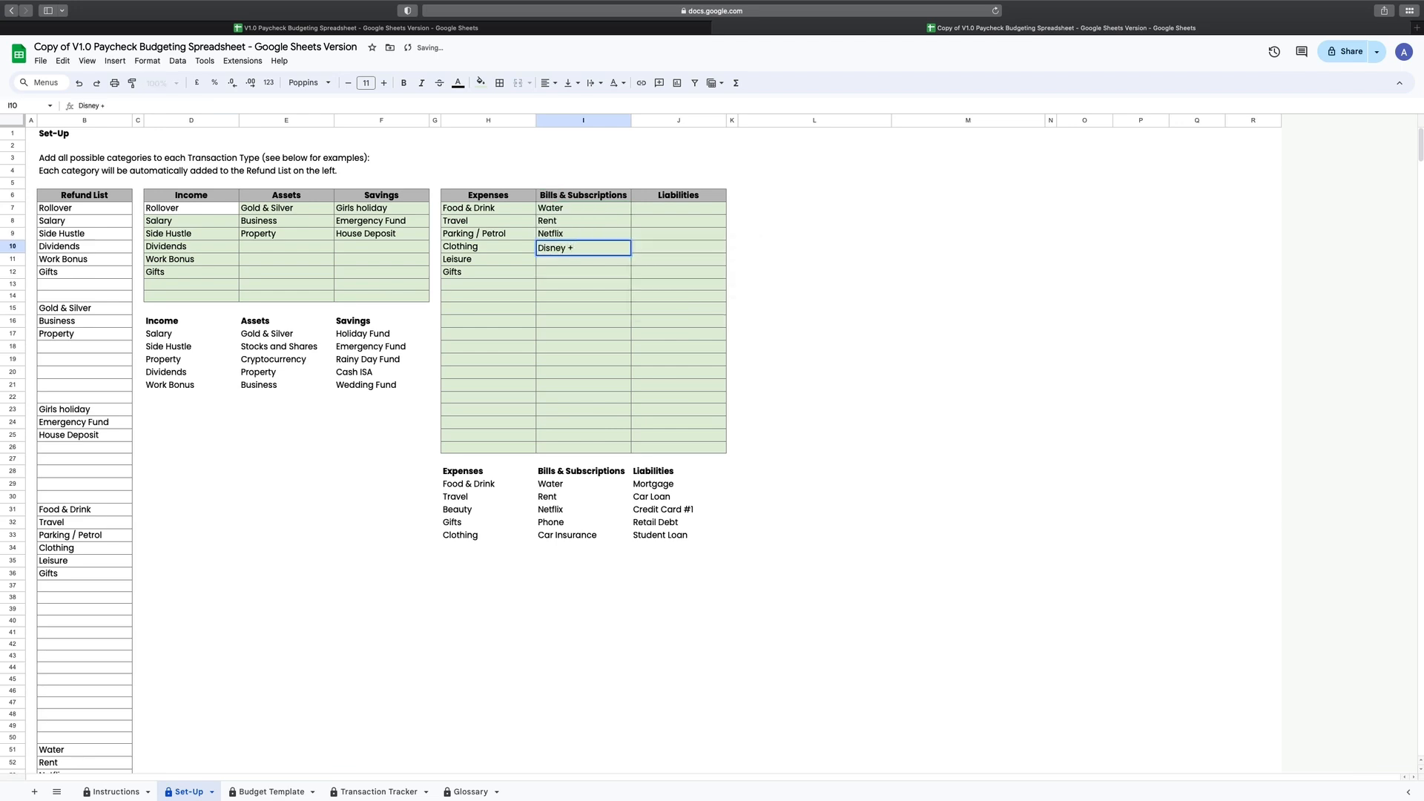
key(Return)
Continue the Bills & Subscriptions column below Disney + with Toilet Rolls, Phone, Apple, Car Insurance and Electric
text(oilet Rolls)
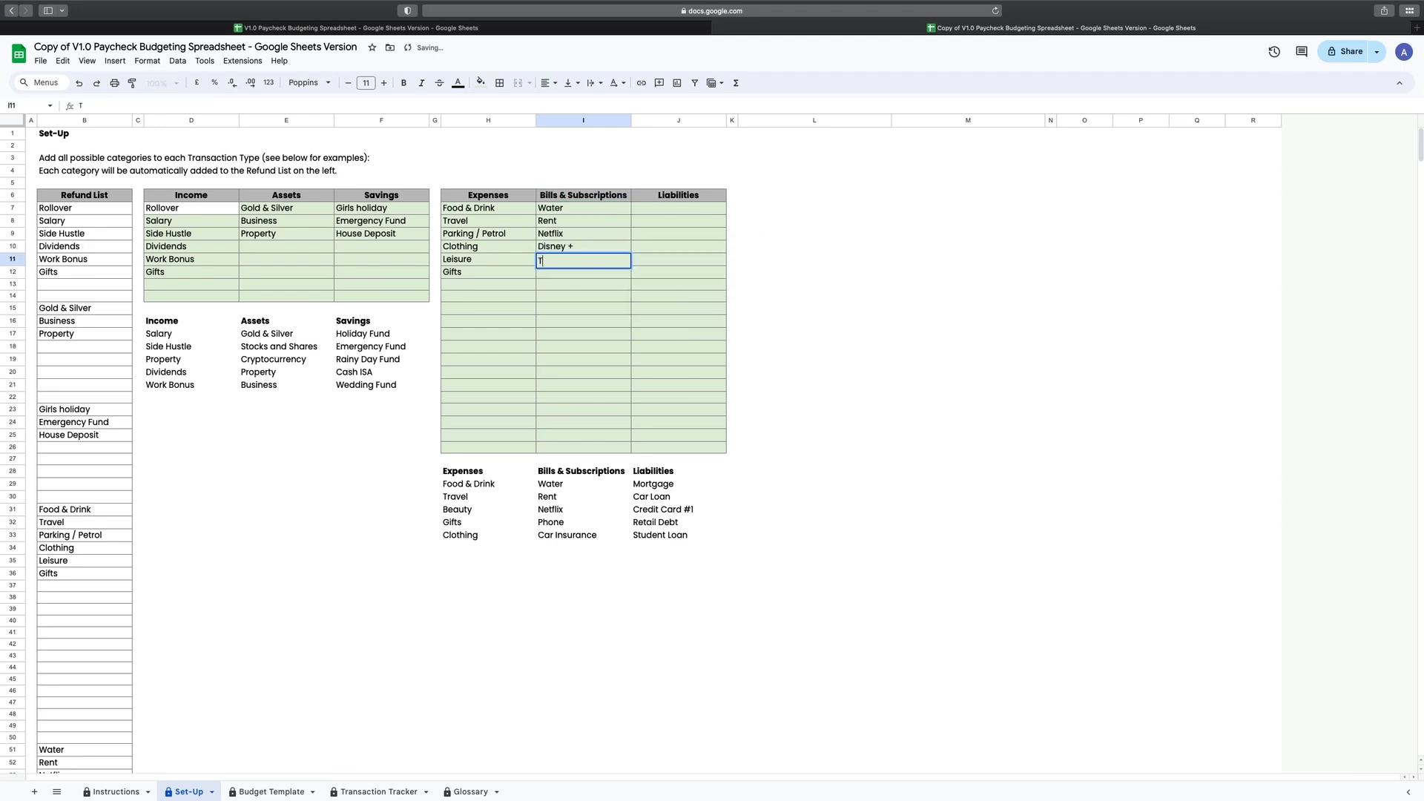
key(BackSpace)
key(BackSpace)
key(BackSpace)
key(BackSpace)
key(BackSpace)
key(BackSpace)
key(BackSpace)
key(BackSpace)
key(BackSpace)
key(BackSpace)
key(BackSpace)
text(Toilet Rolls)
key(Return)
text(Phone)
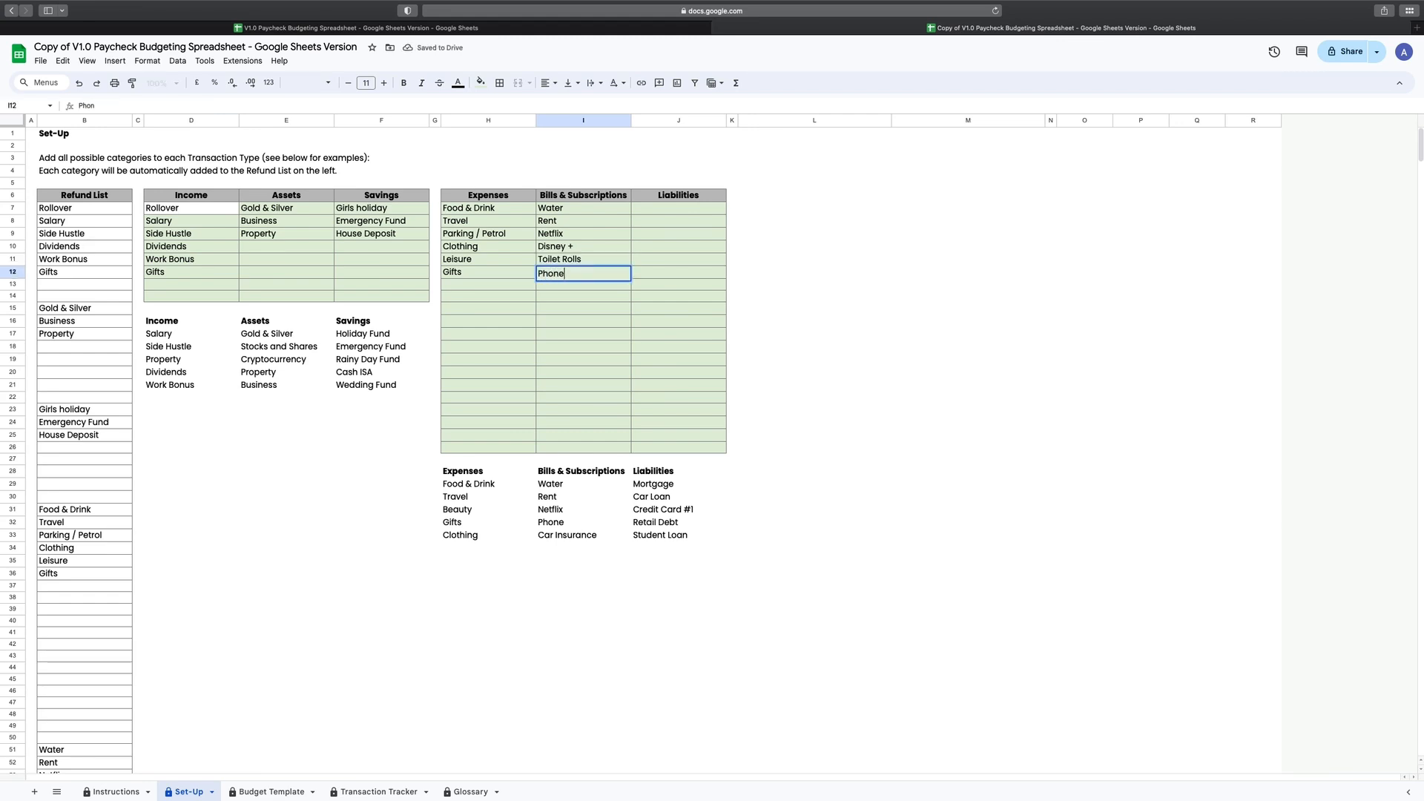
key(Return)
text(Apple)
key(Return)
text(Car I)
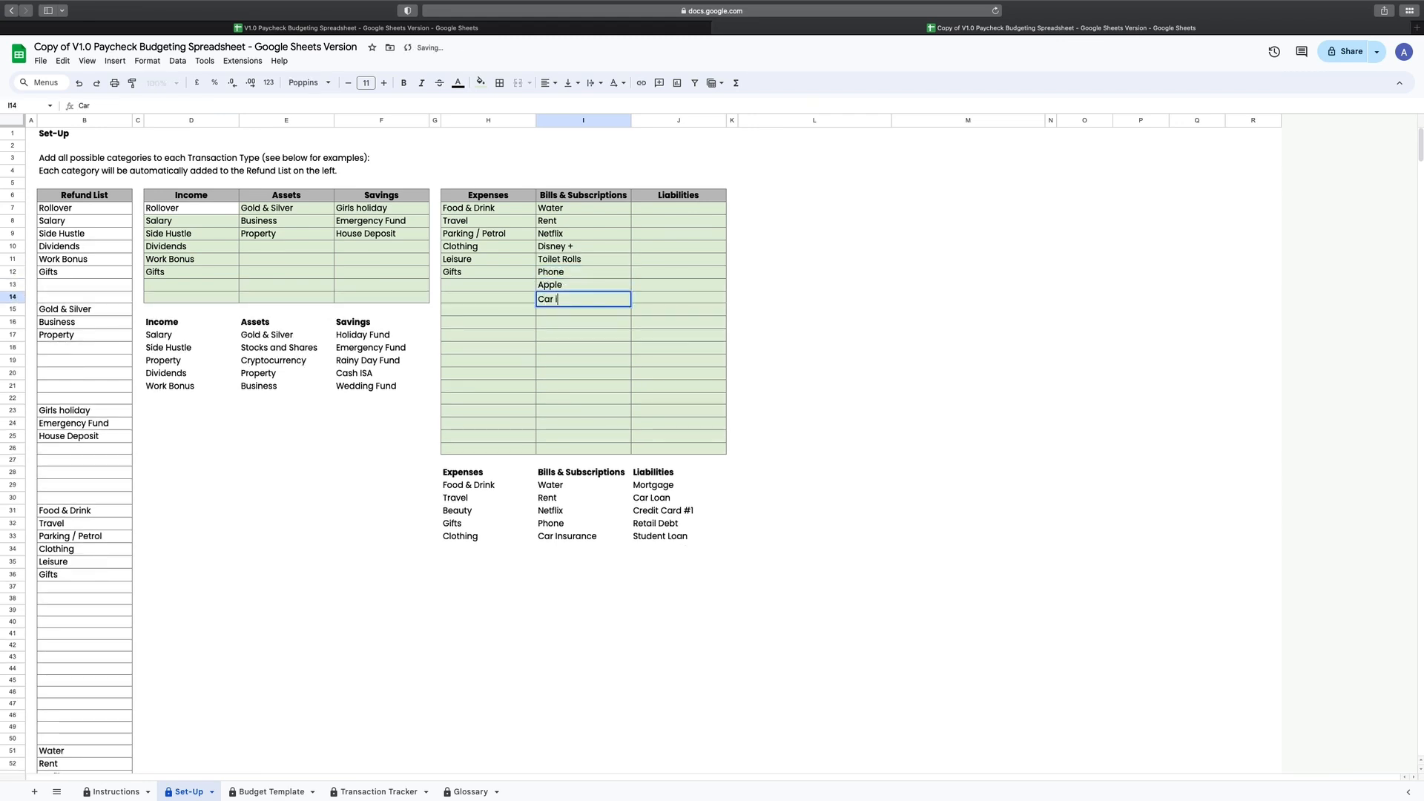
text(nsurance)
key(Return)
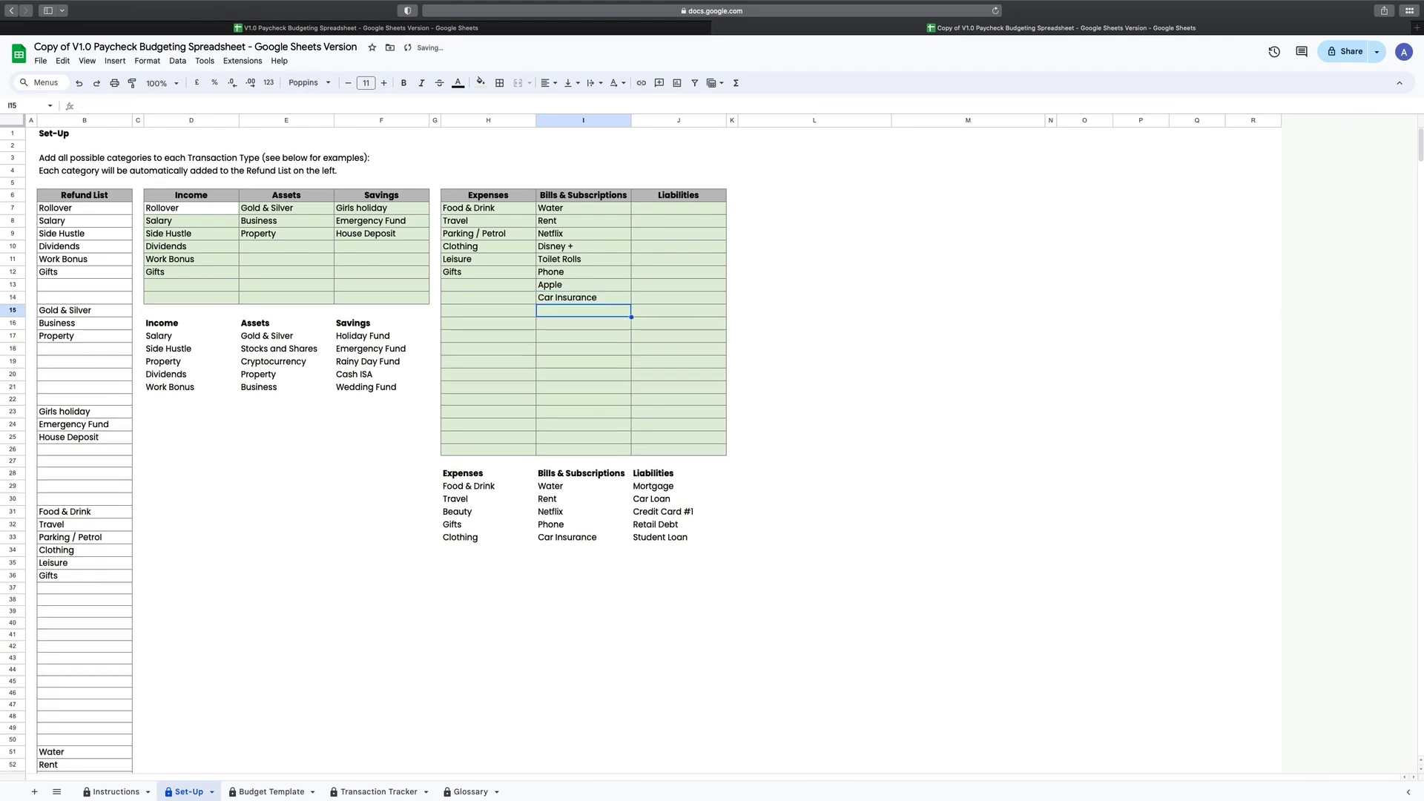
text(Electric)
key(Return)
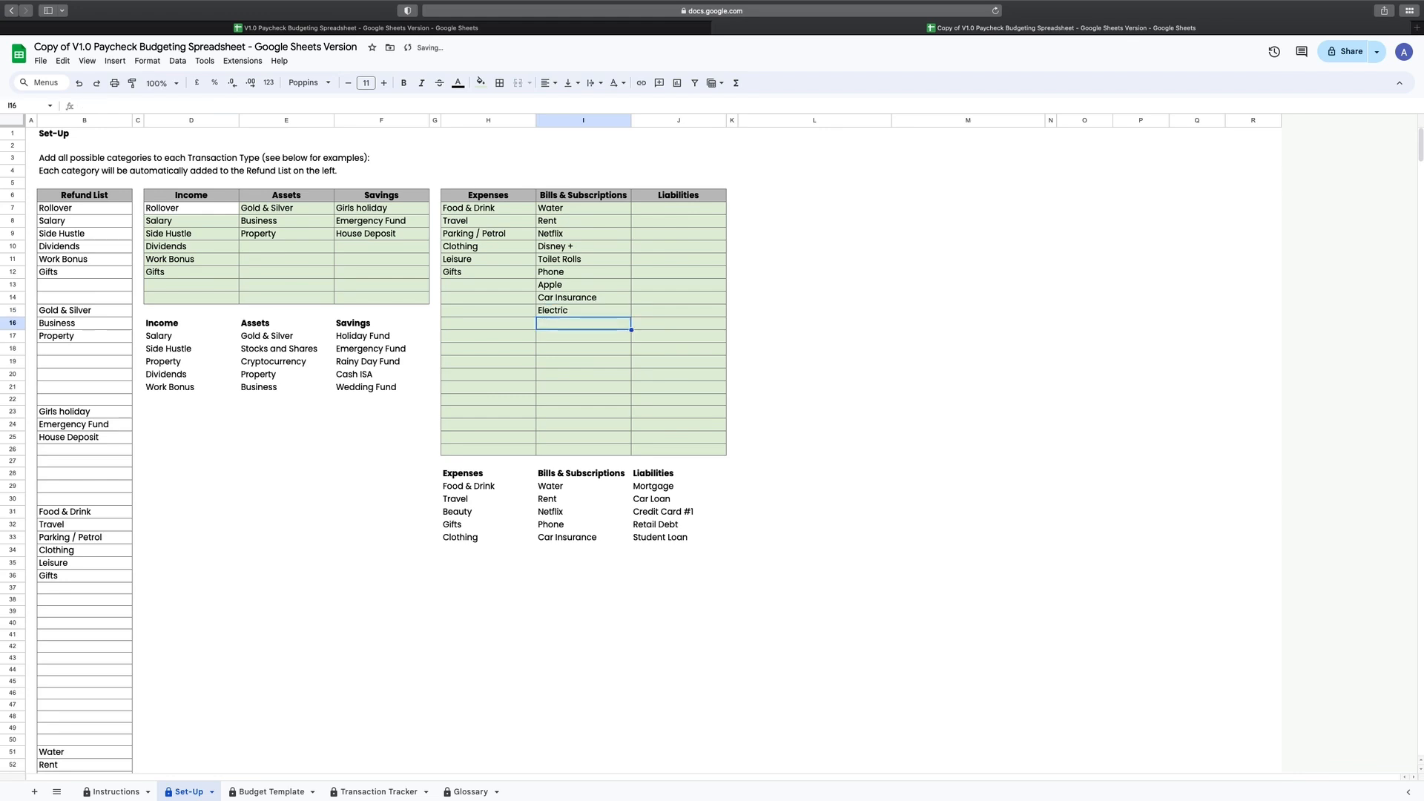
Fill the Liabilities column from its first row with Credit Card 1, Credit Card 2 and Student Loan
click(637, 208)
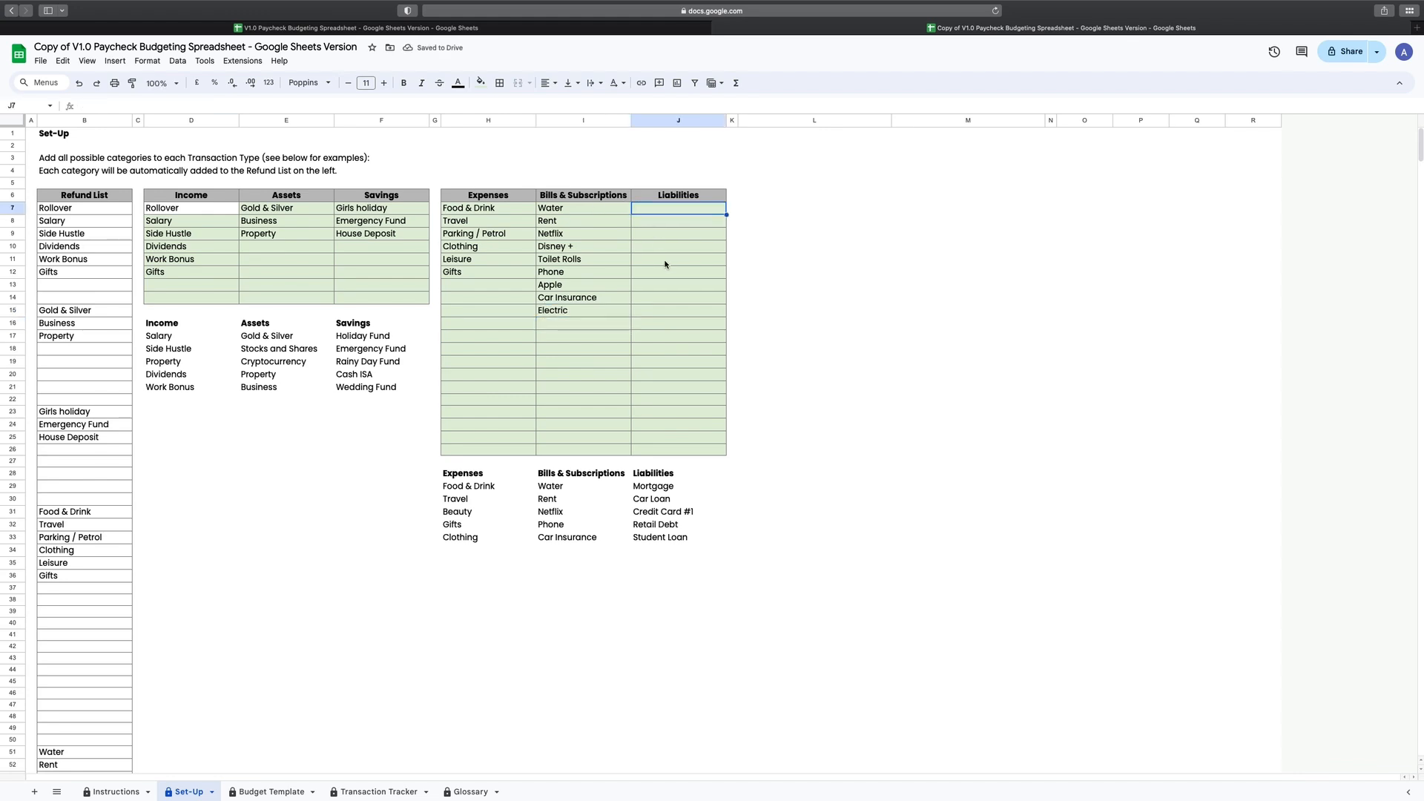
text(Credit Card 1)
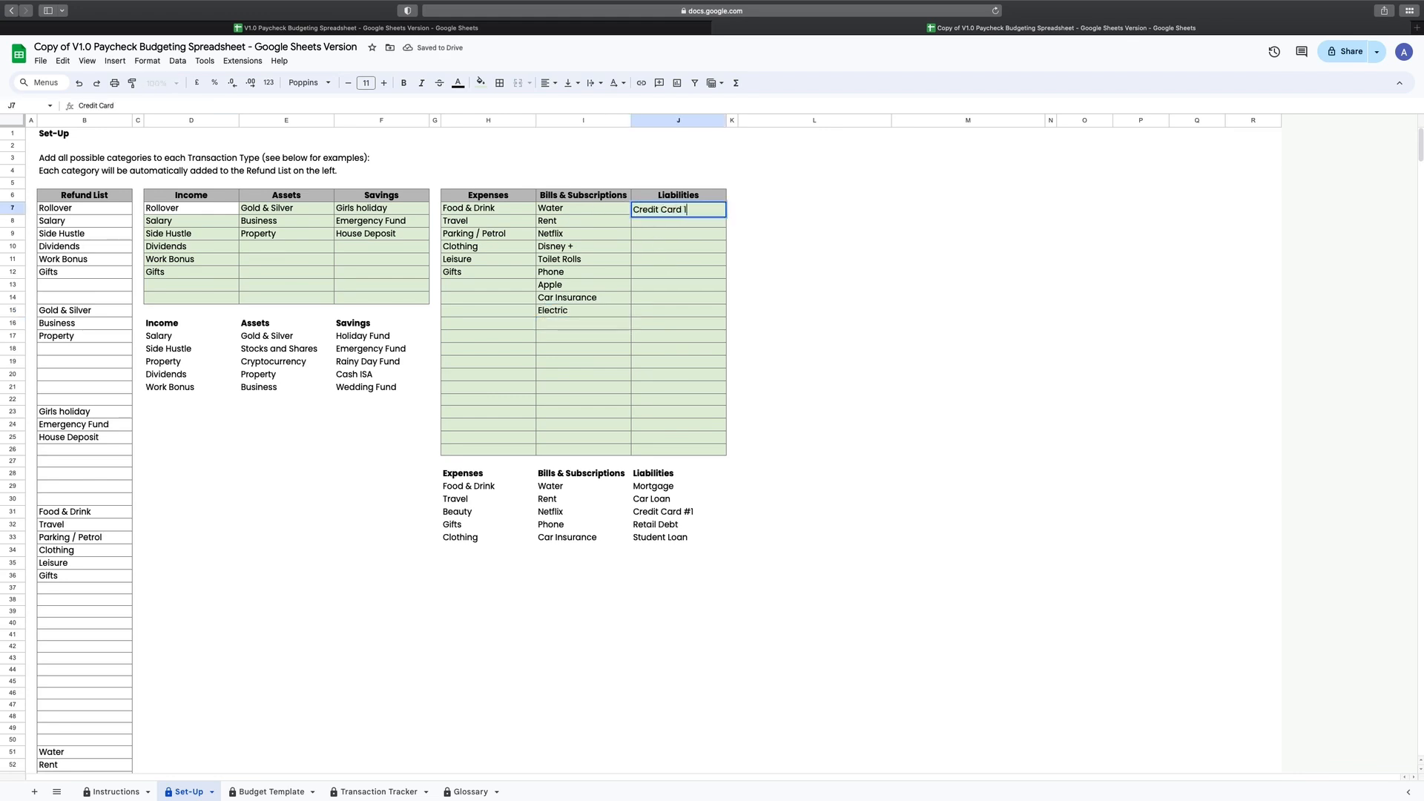
key(Return)
text(Credit Card )
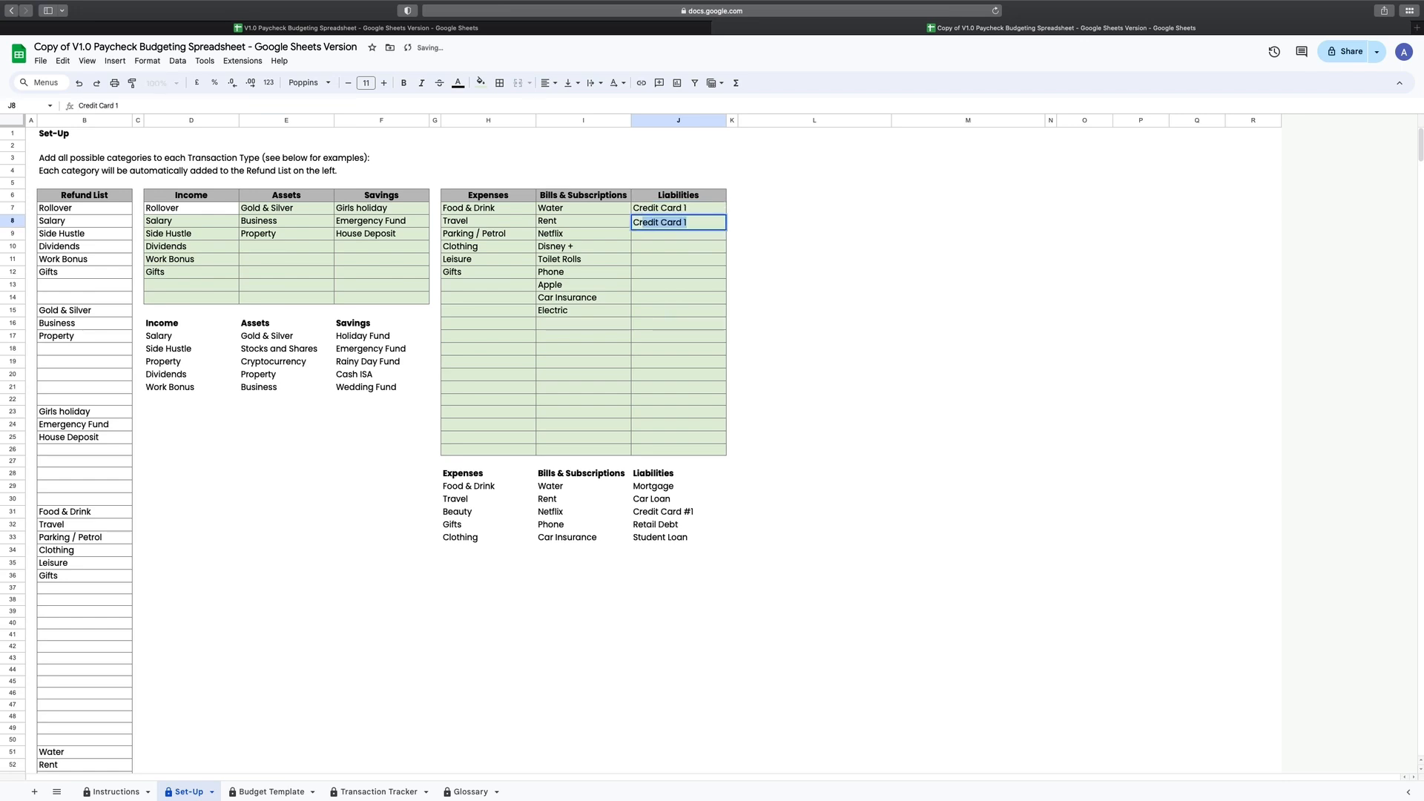
text(2)
key(Return)
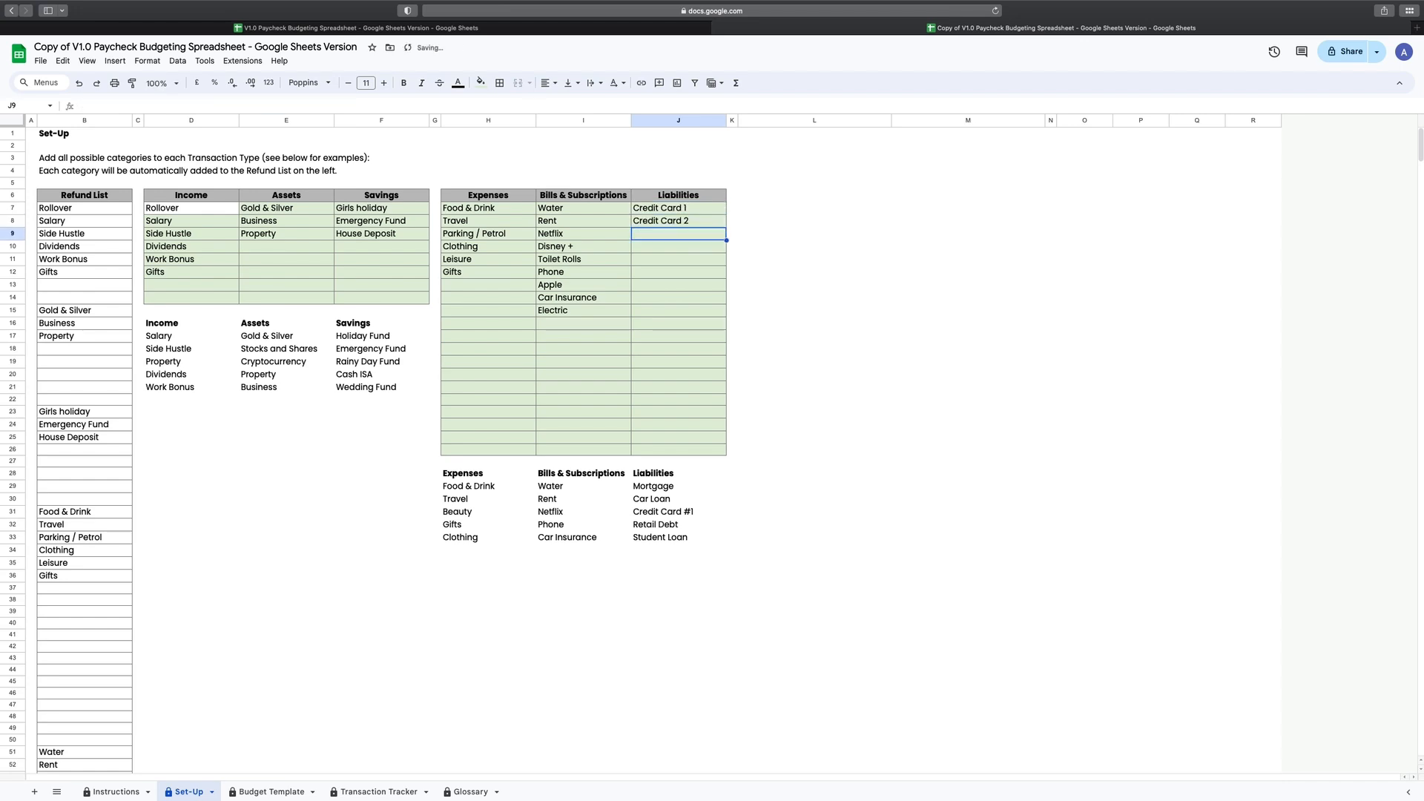
text(Student Loan)
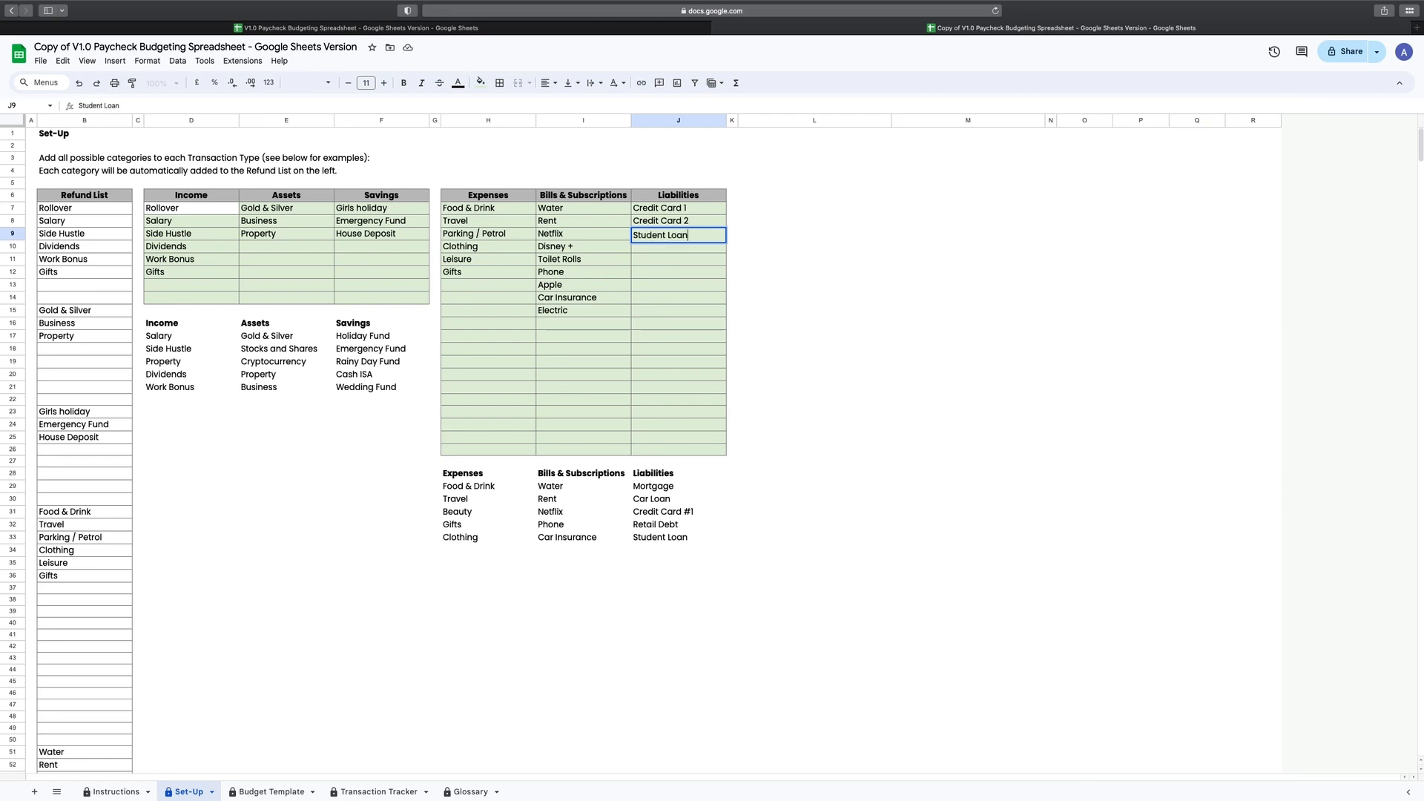
key(Return)
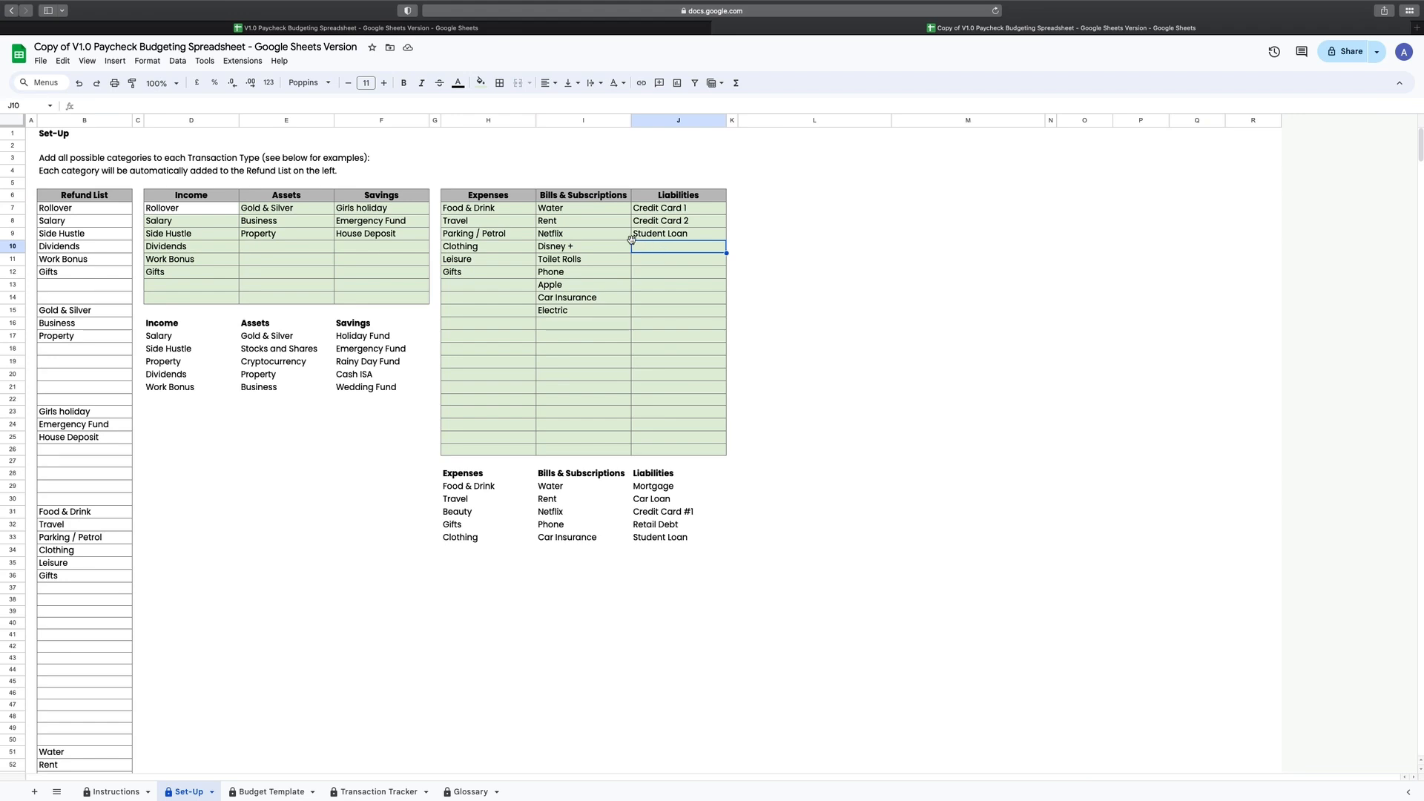
On the Budget Template sheet, set the currency symbol to $, the start date to 01-May-24 and the end date to 15-May-24
click(265, 792)
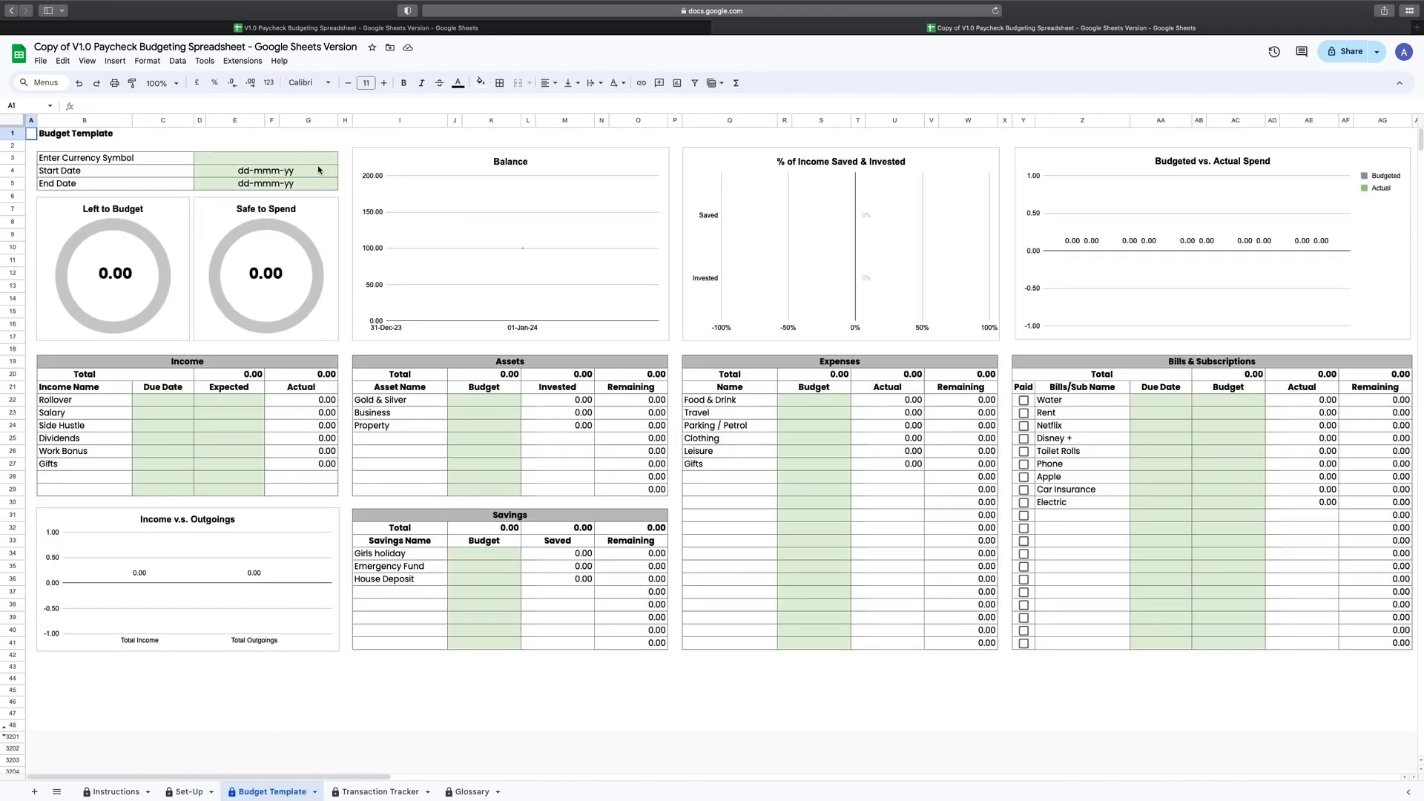
click(318, 162)
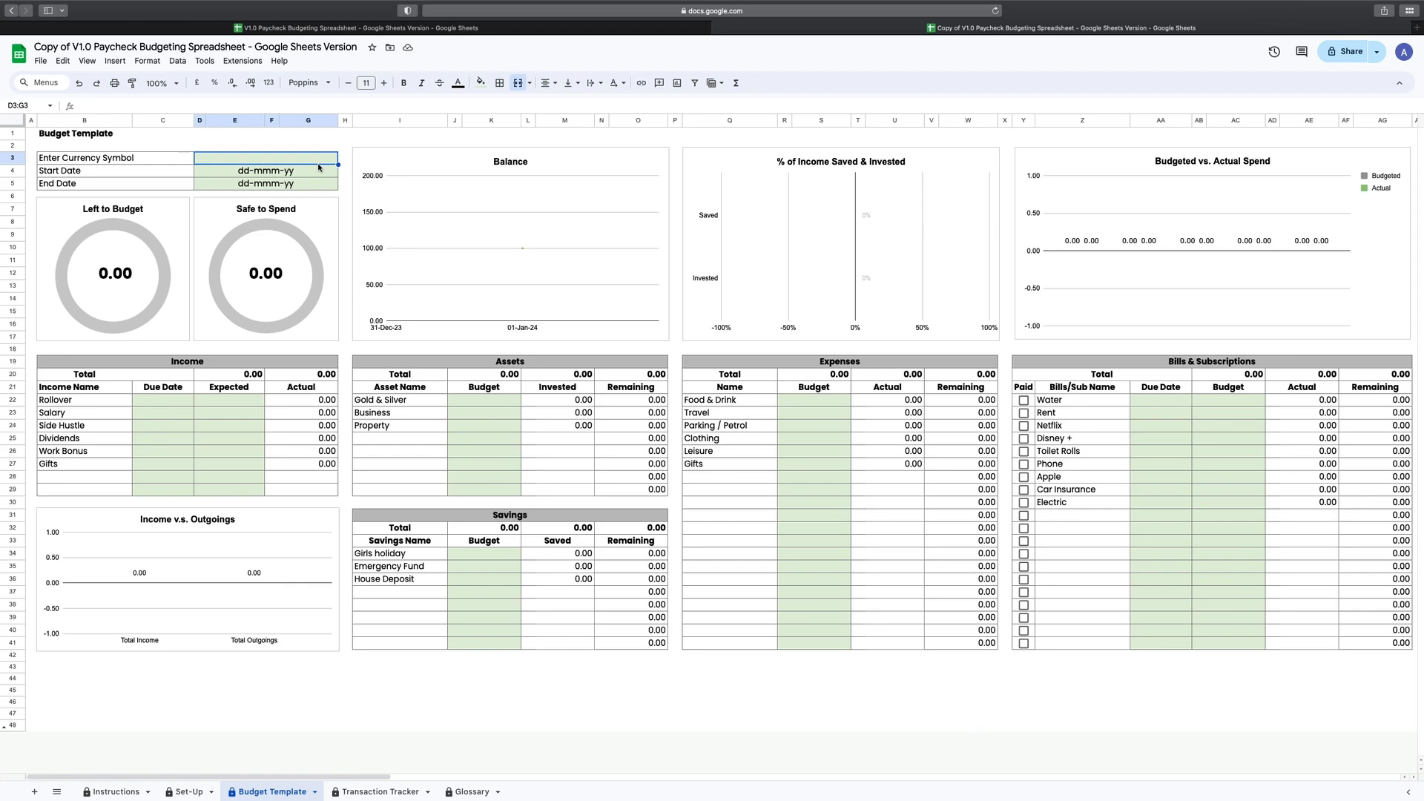
text($)
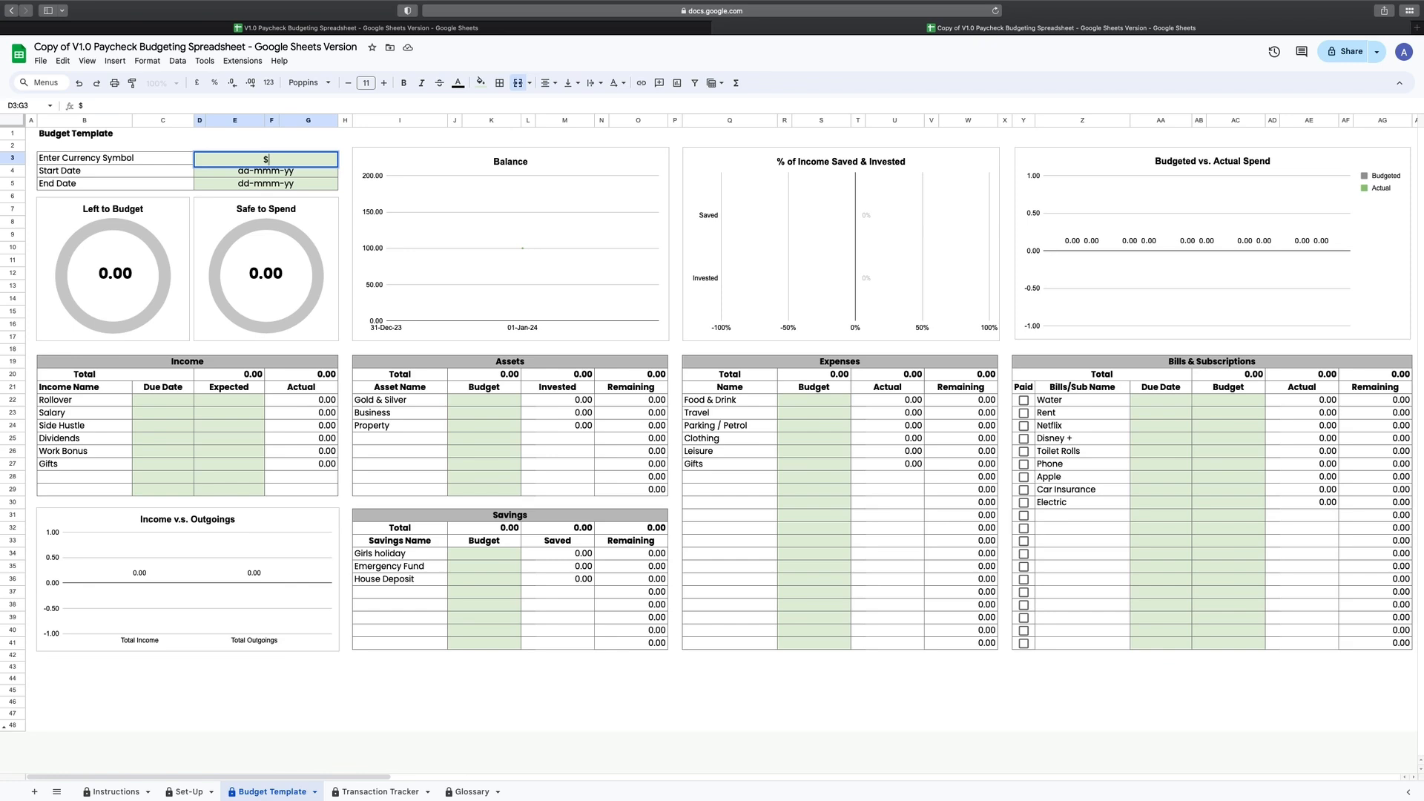
key(Return)
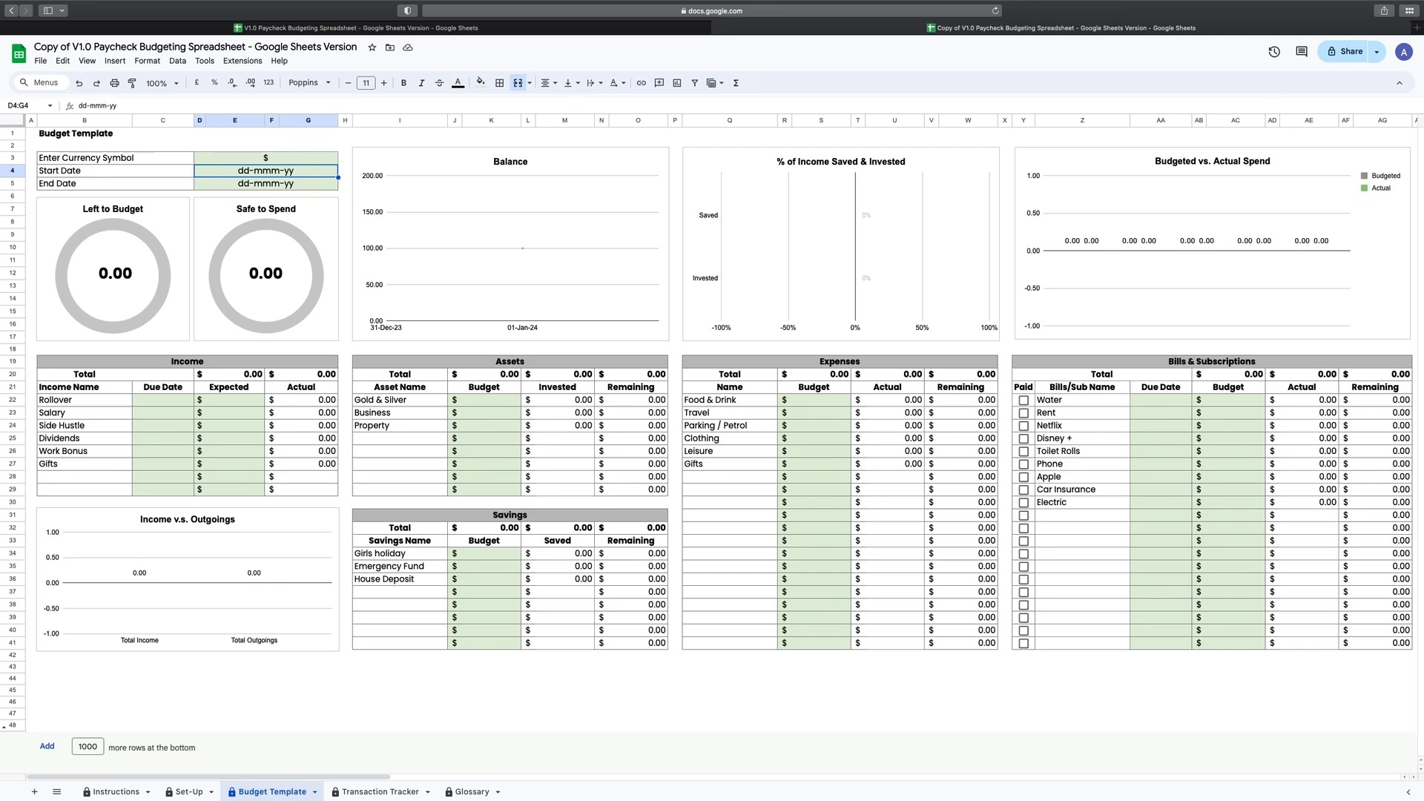
text(01-May-24)
key(Return)
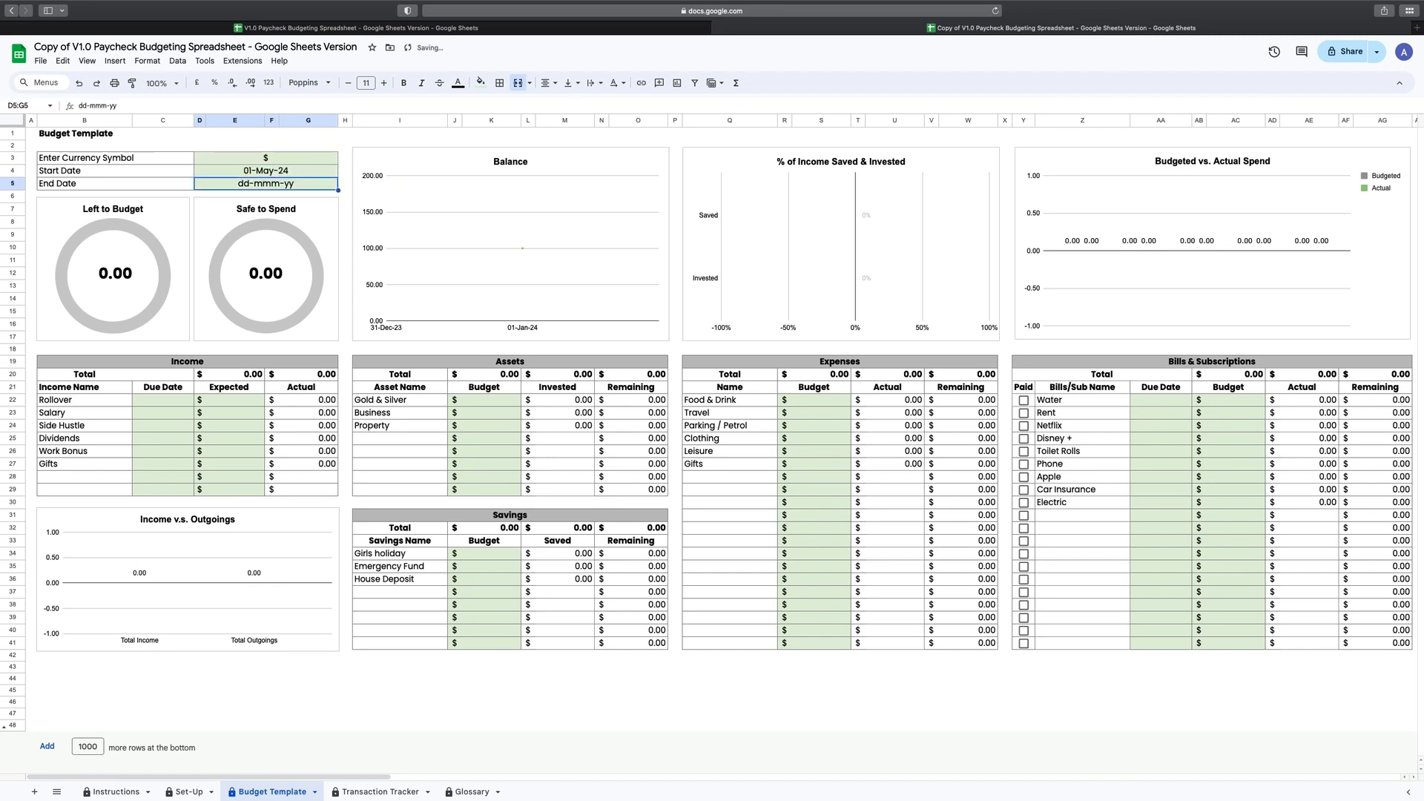
text(15-May-24)
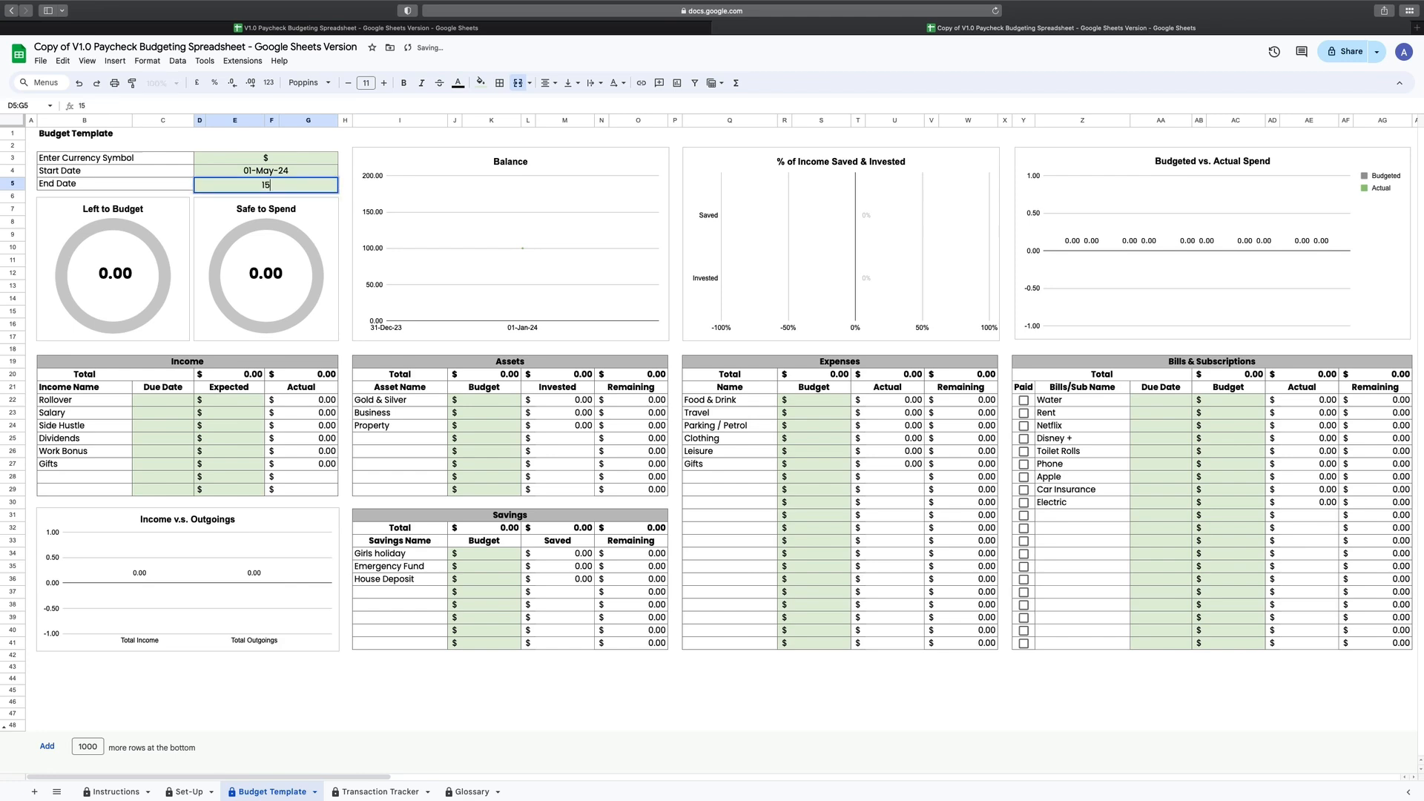
key(Return)
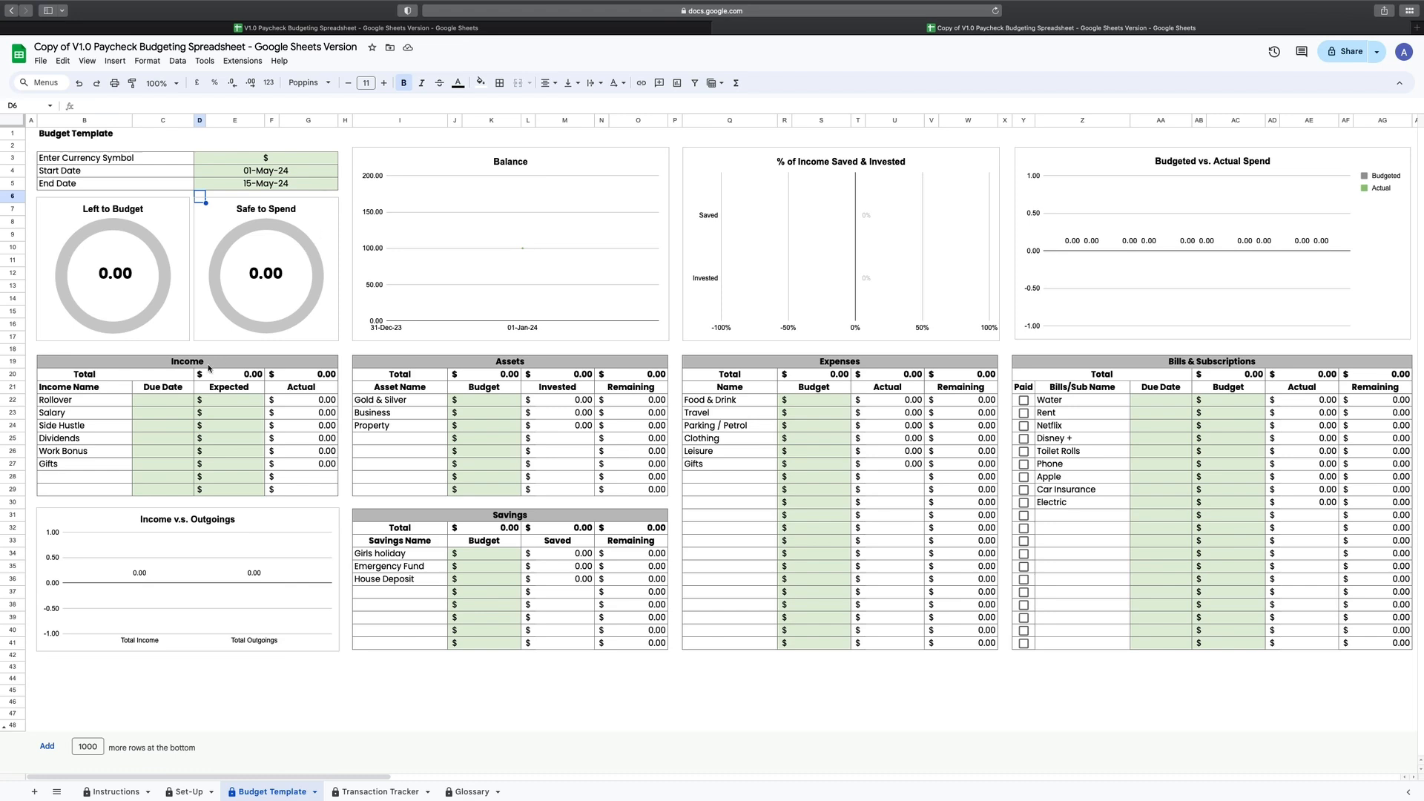
Enter the expected income amounts: 150 for Rollover, 2500 for Salary, 200 for Side Hustle and 50 for Gifts
click(147, 407)
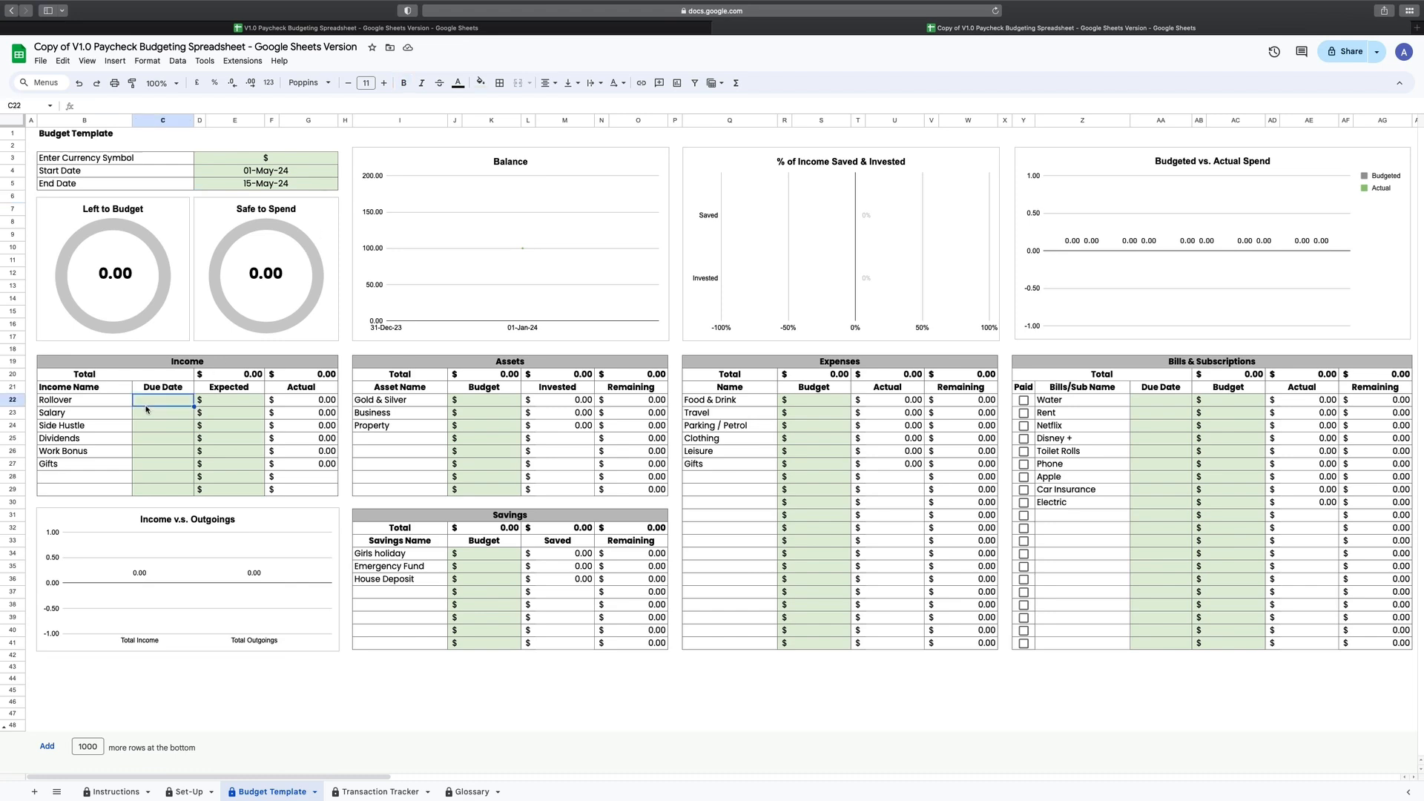
click(232, 403)
text(150)
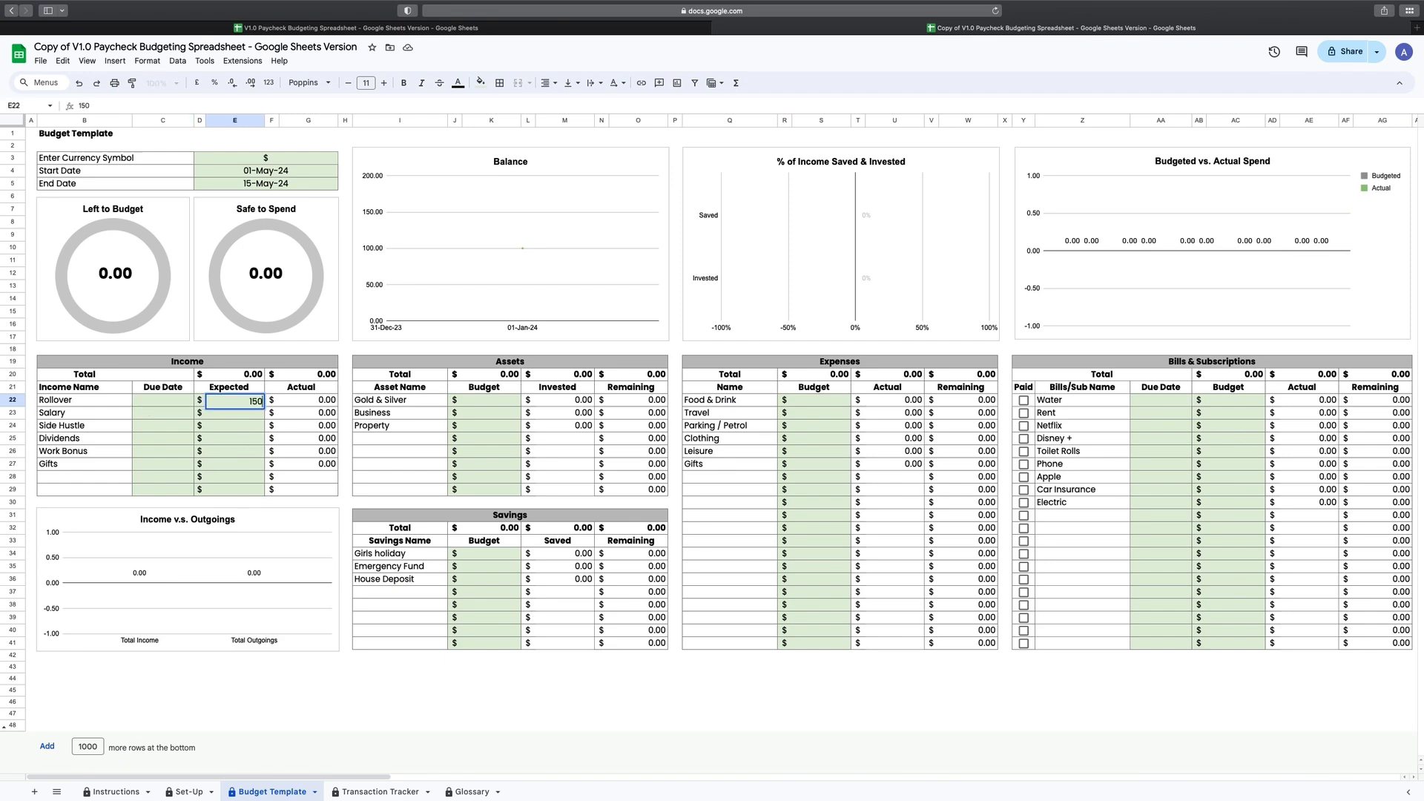
key(Return)
text(2500)
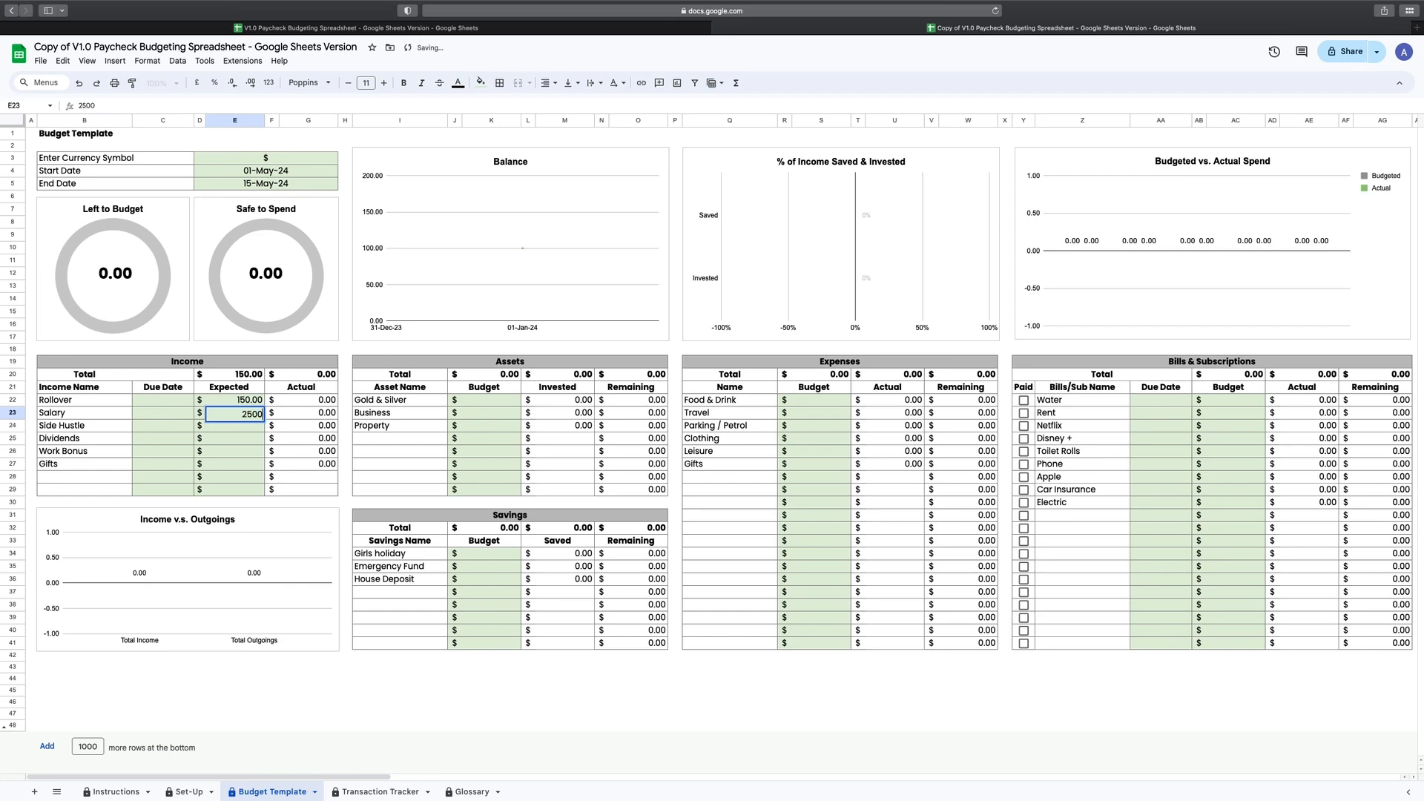
key(Return)
text(200)
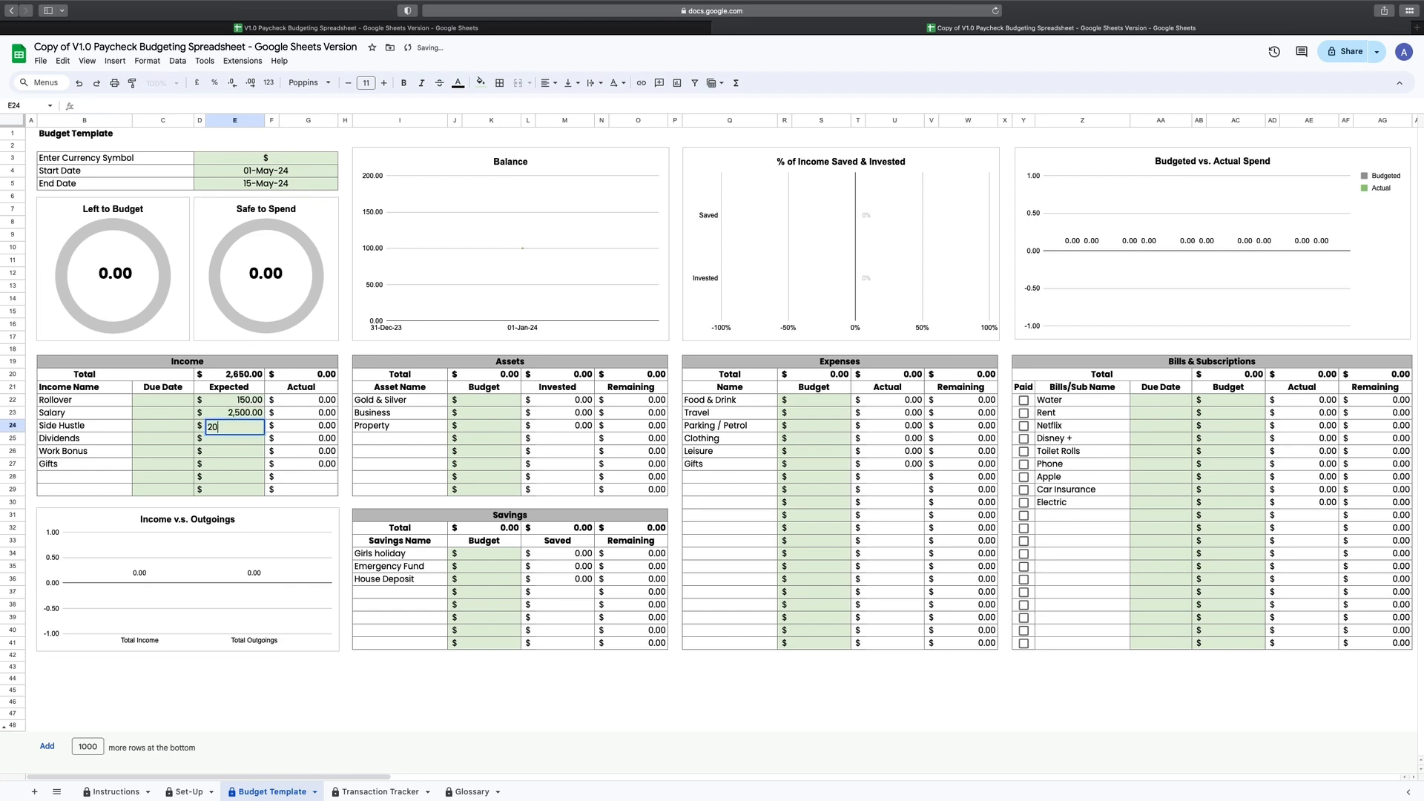
key(Return)
click(235, 464)
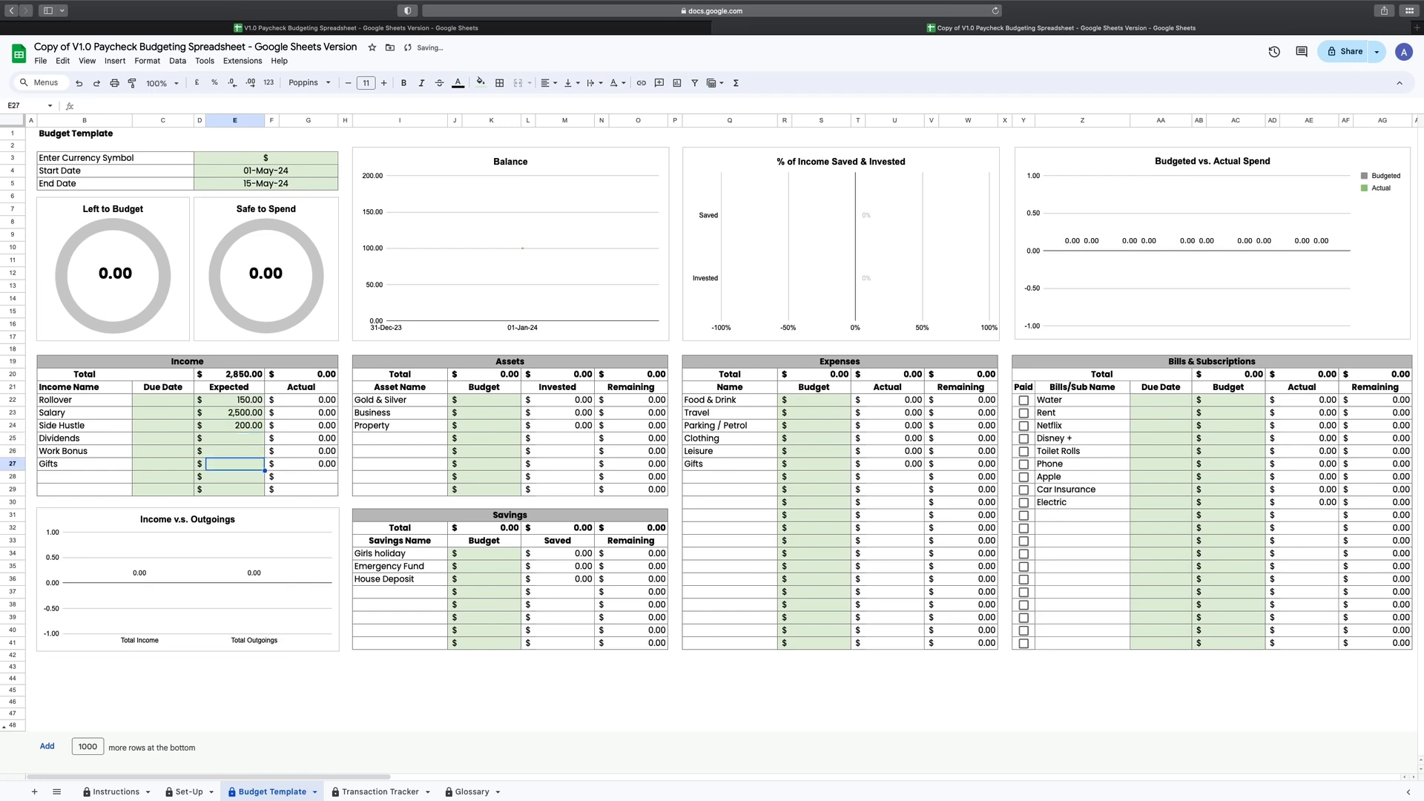
text(50)
key(Return)
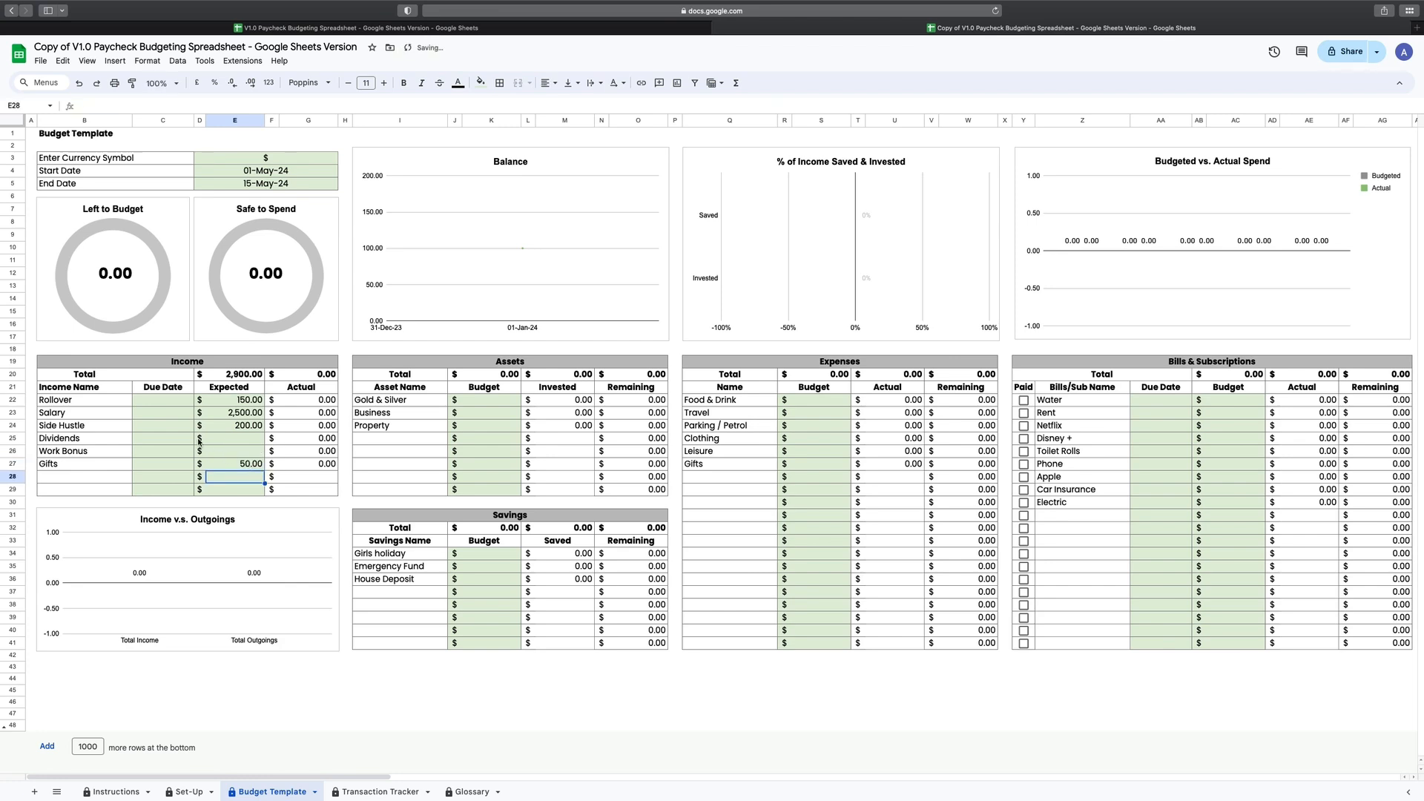
Set the due date of the Rollover income to 01-May-24
key(Left)
key(Left)
key(Up)
key(Up)
key(Up)
key(Up)
key(Up)
key(Up)
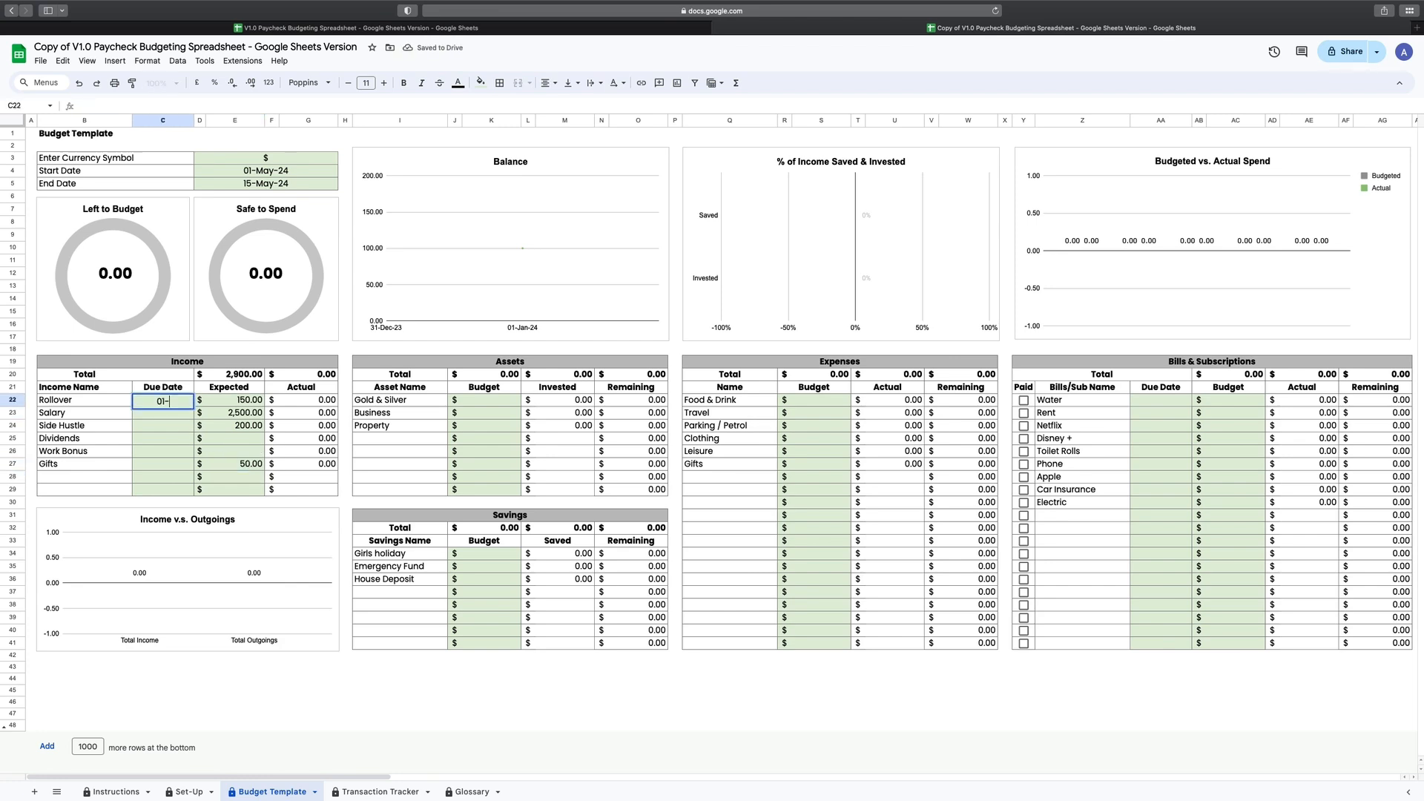
text(1/5/24)
key(Return)
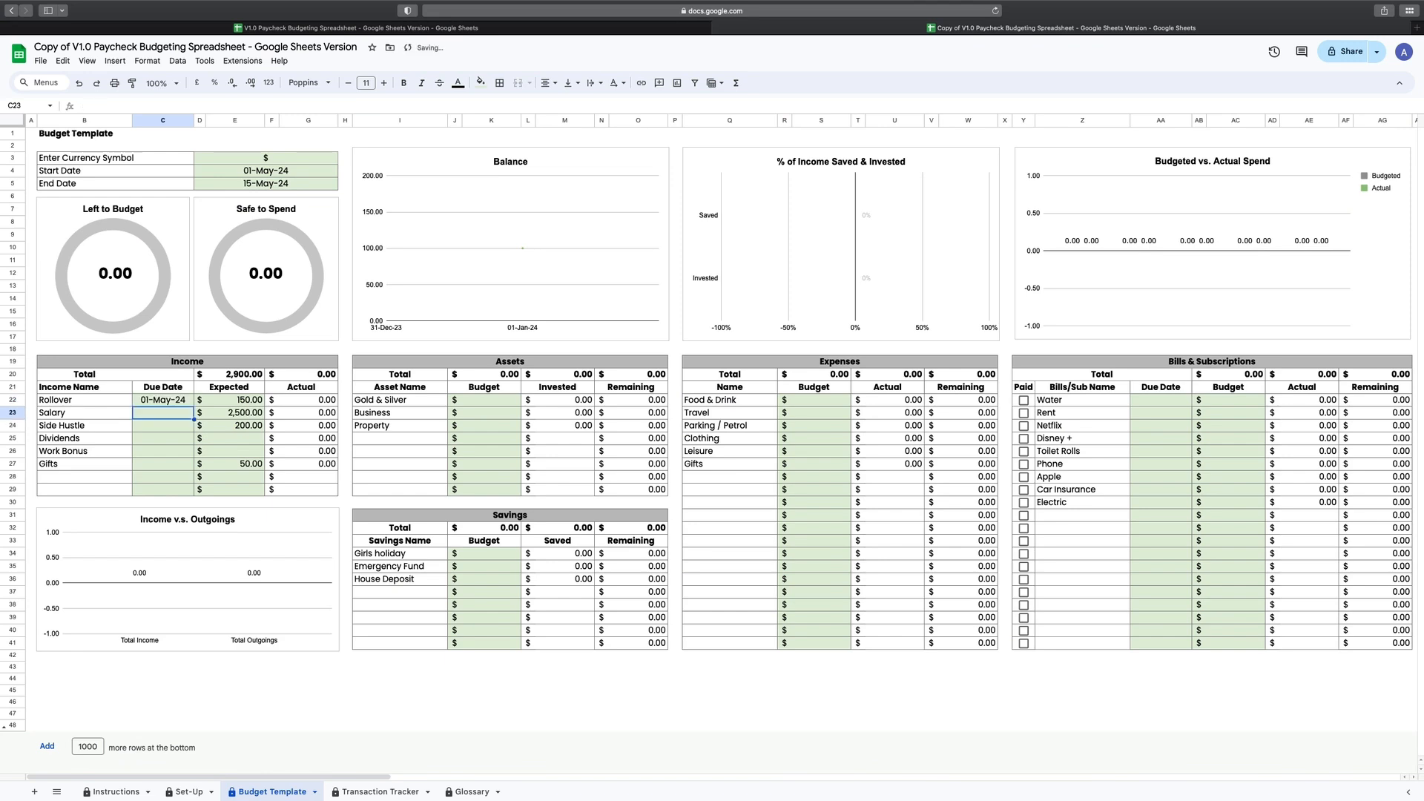
Set the due date of the Salary income to 03-May-24 and of the Side Hustle income to 13-May-24
text(03-may)
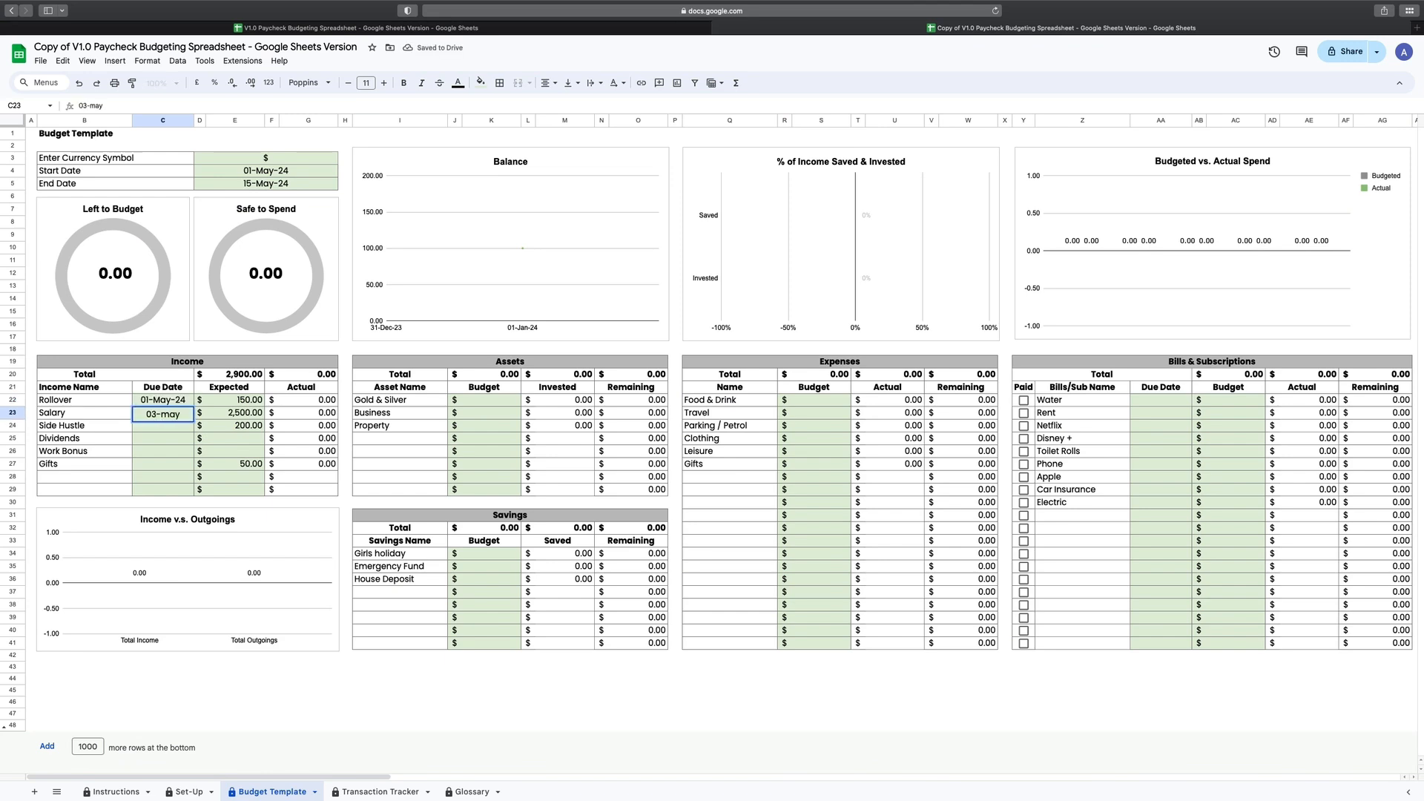
key(Return)
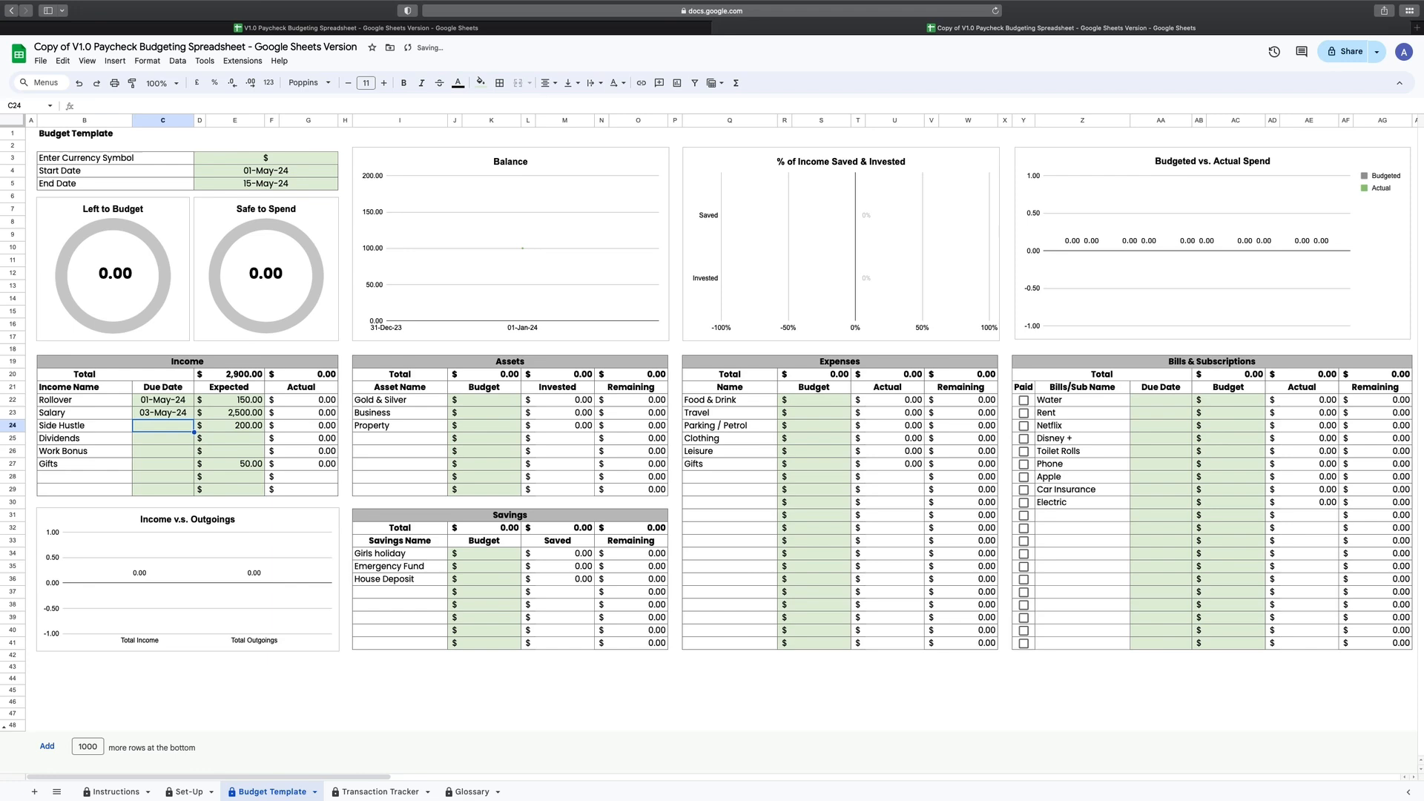
text(14)
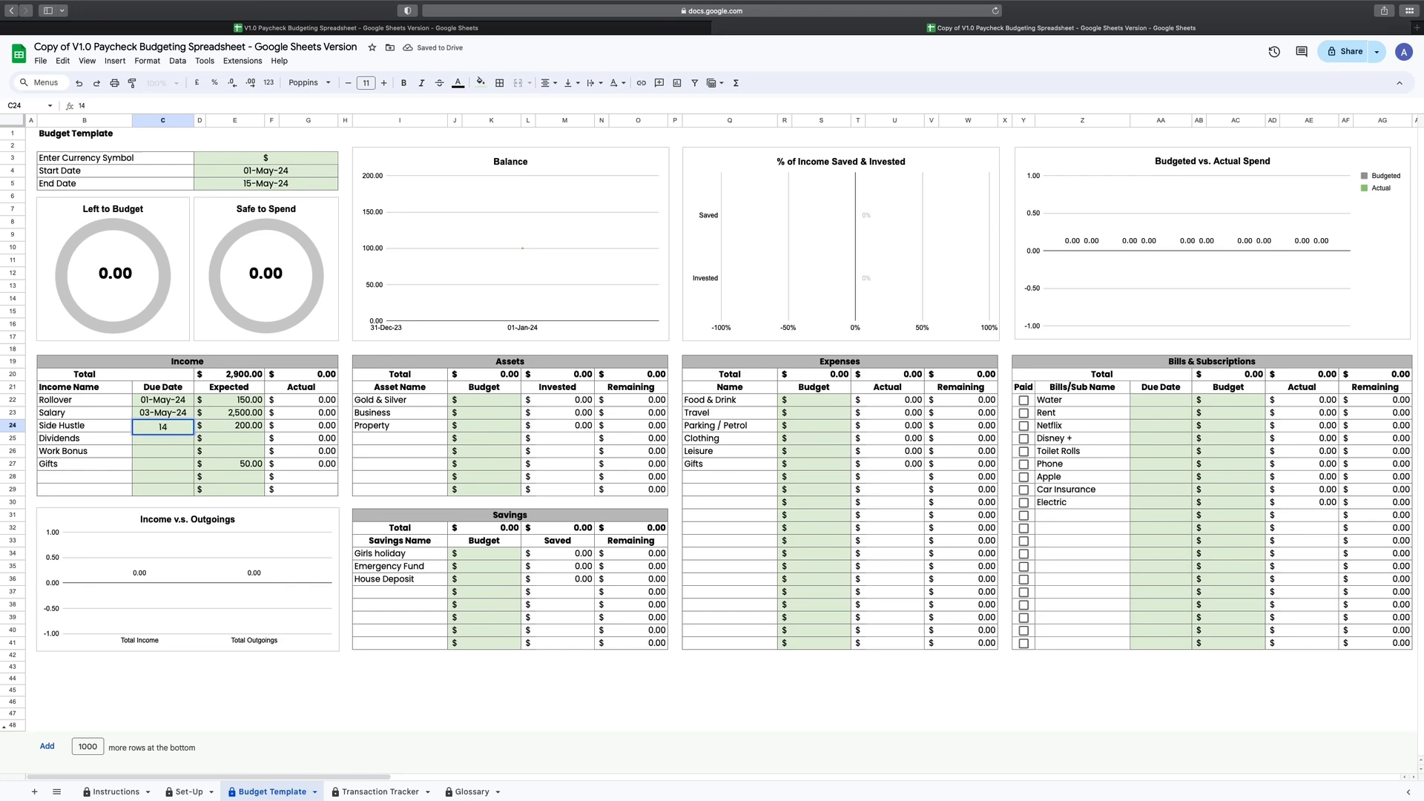
key(BackSpace)
text(3-may)
key(Return)
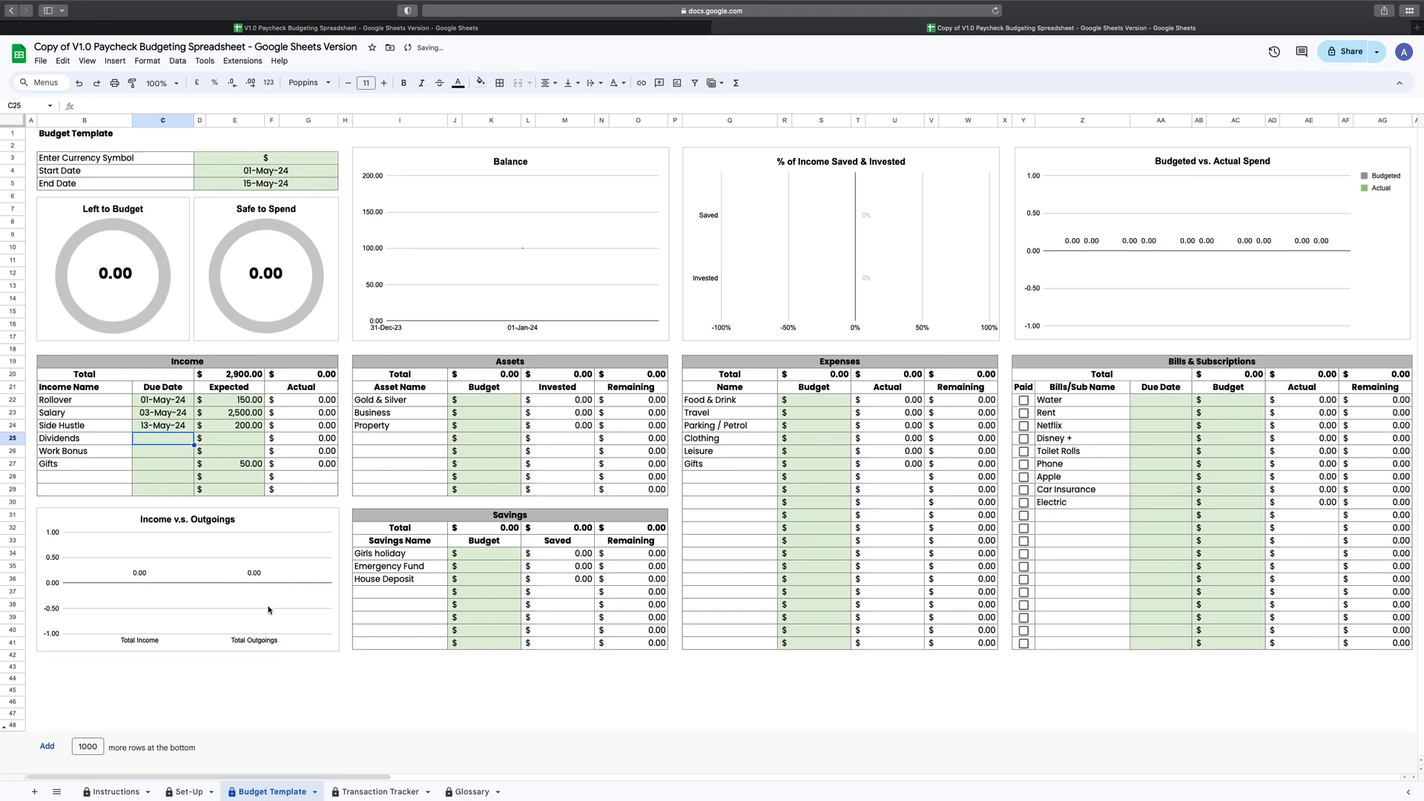
On the Transaction Tracker sheet, set the Rollover transaction's cost to 150 and date to 01-May-24, and check the Budget Template
click(375, 793)
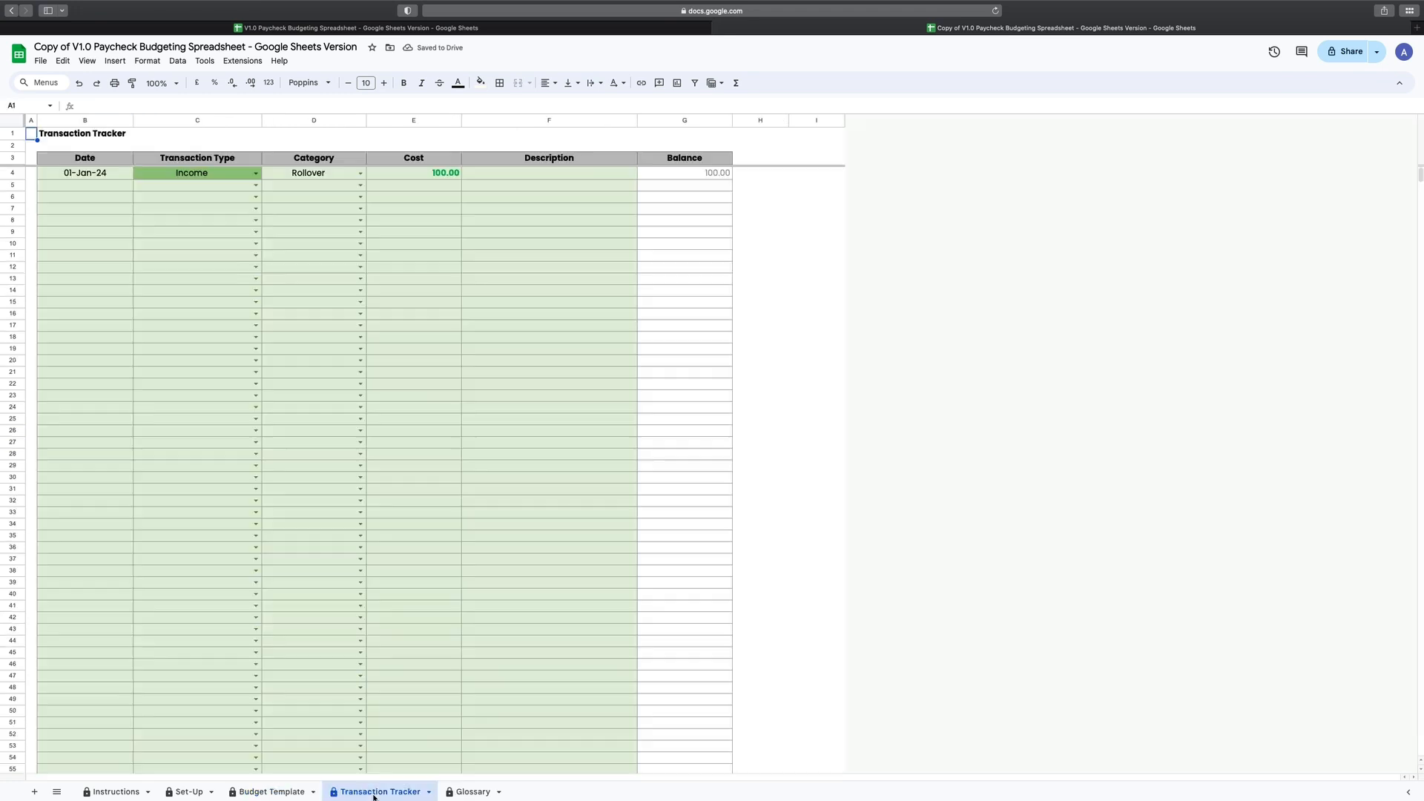
click(113, 177)
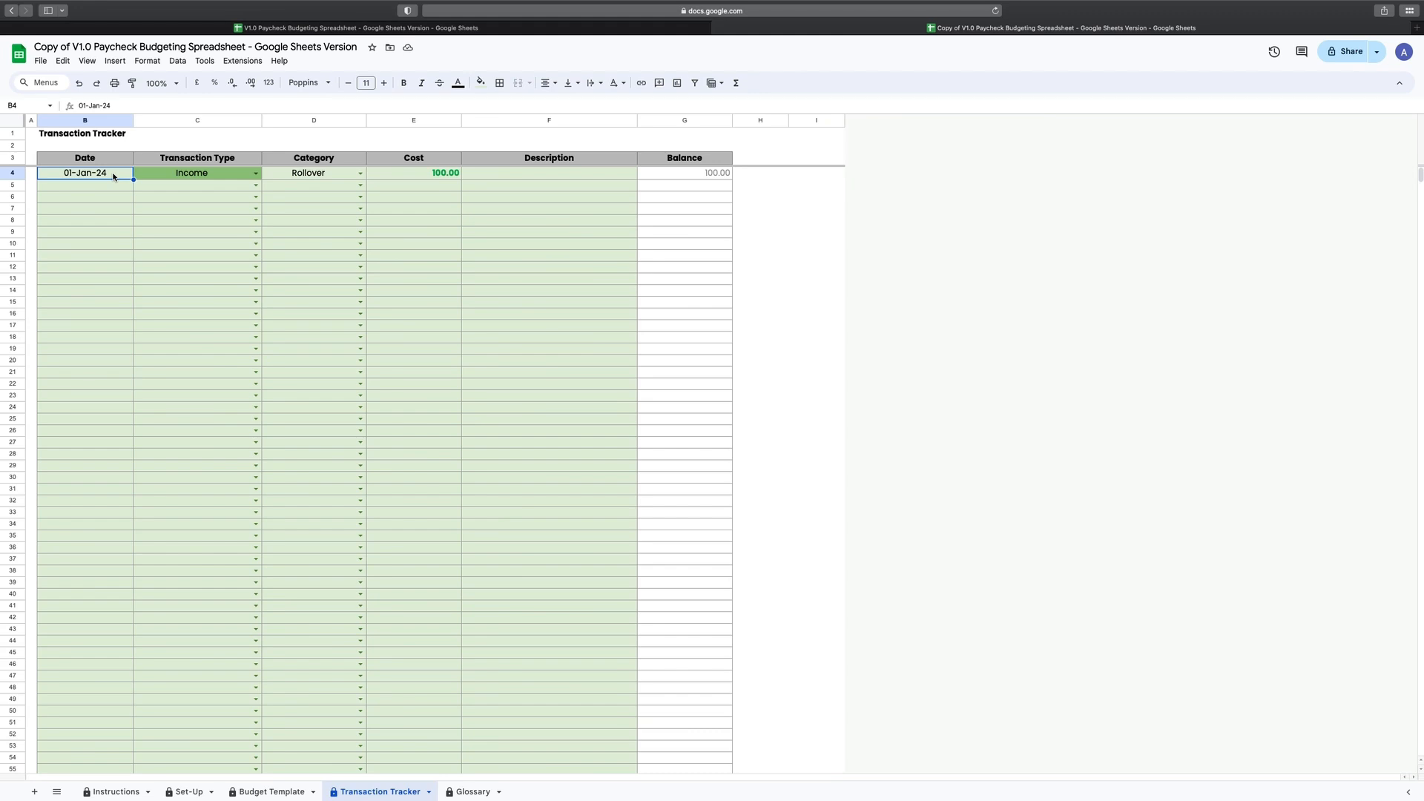
click(381, 175)
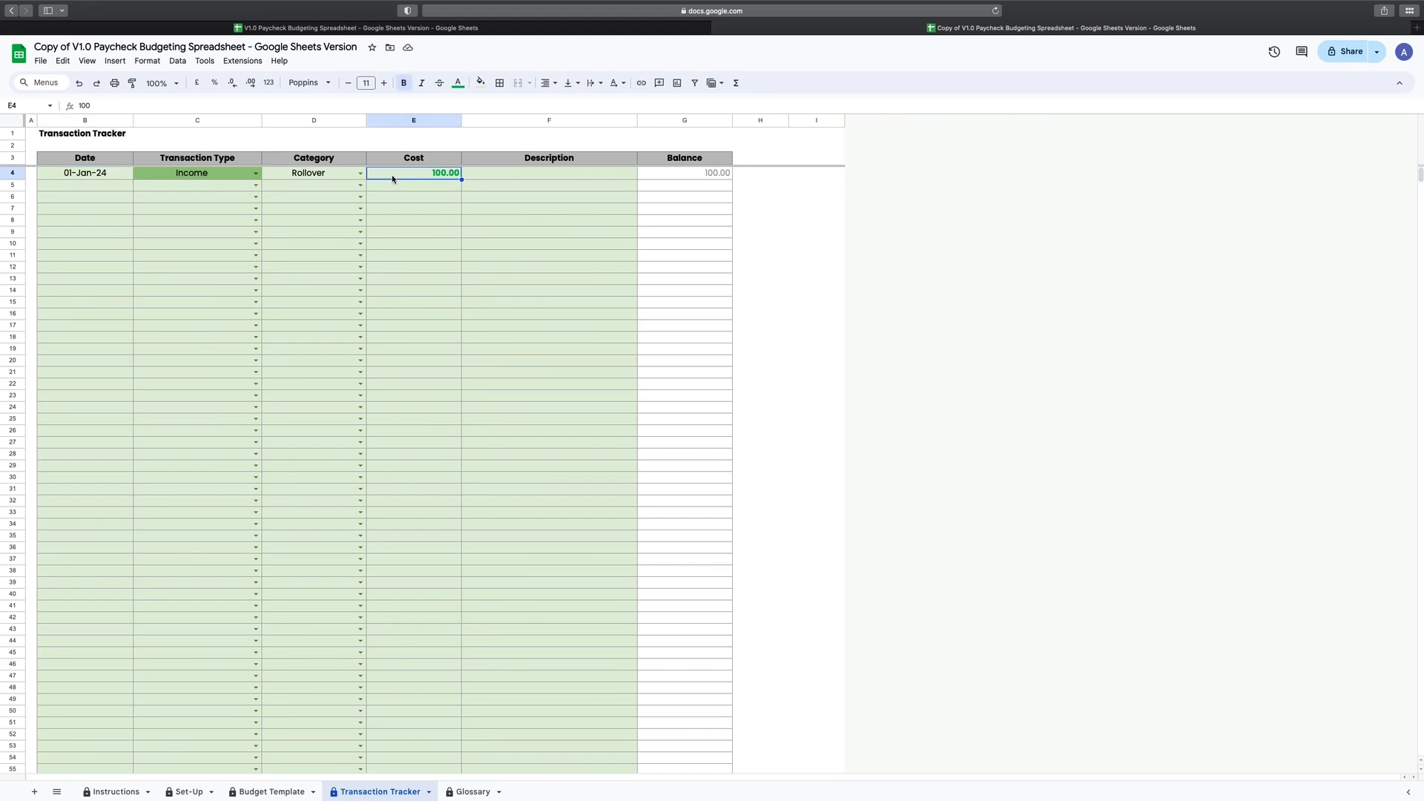
text(150)
key(Return)
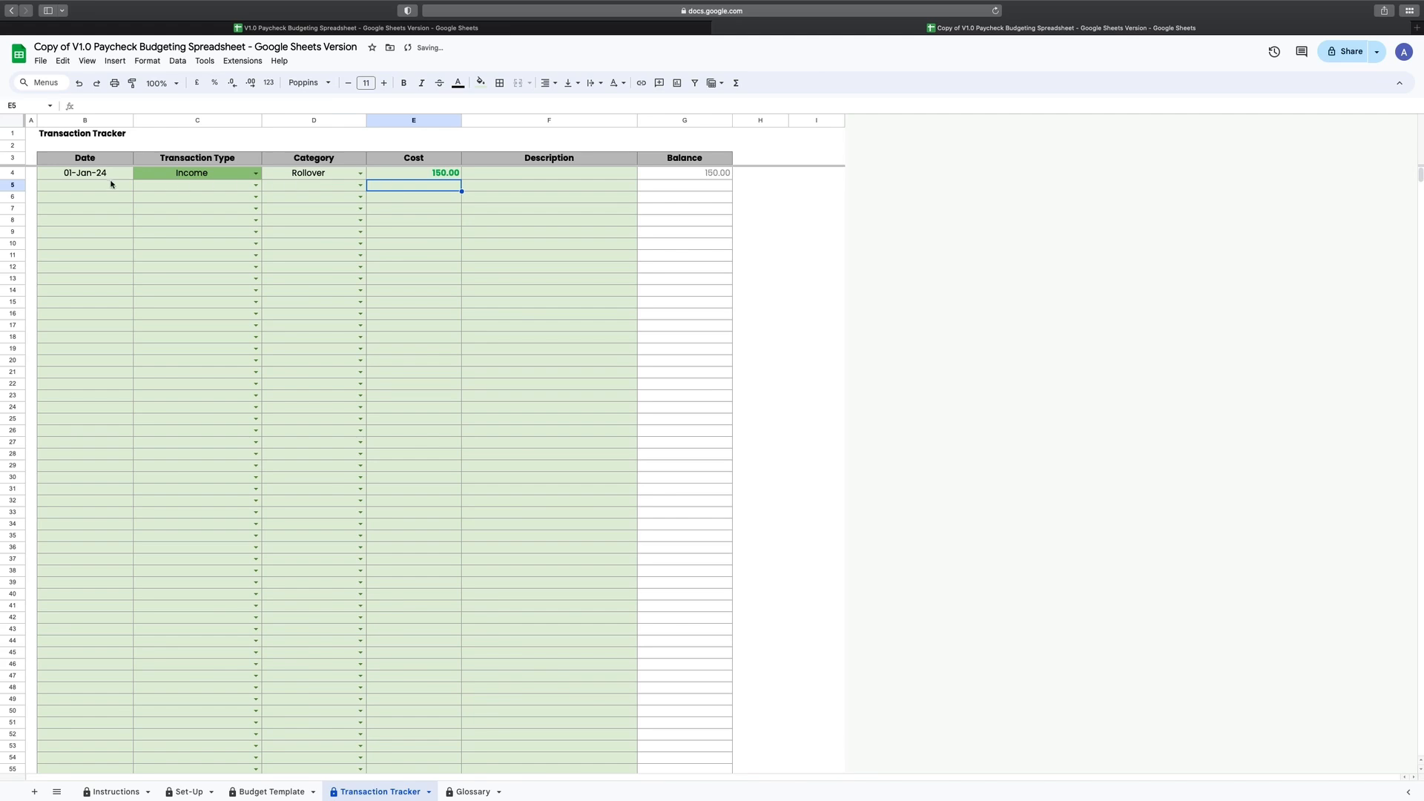
click(111, 184)
click(116, 172)
text(01-)
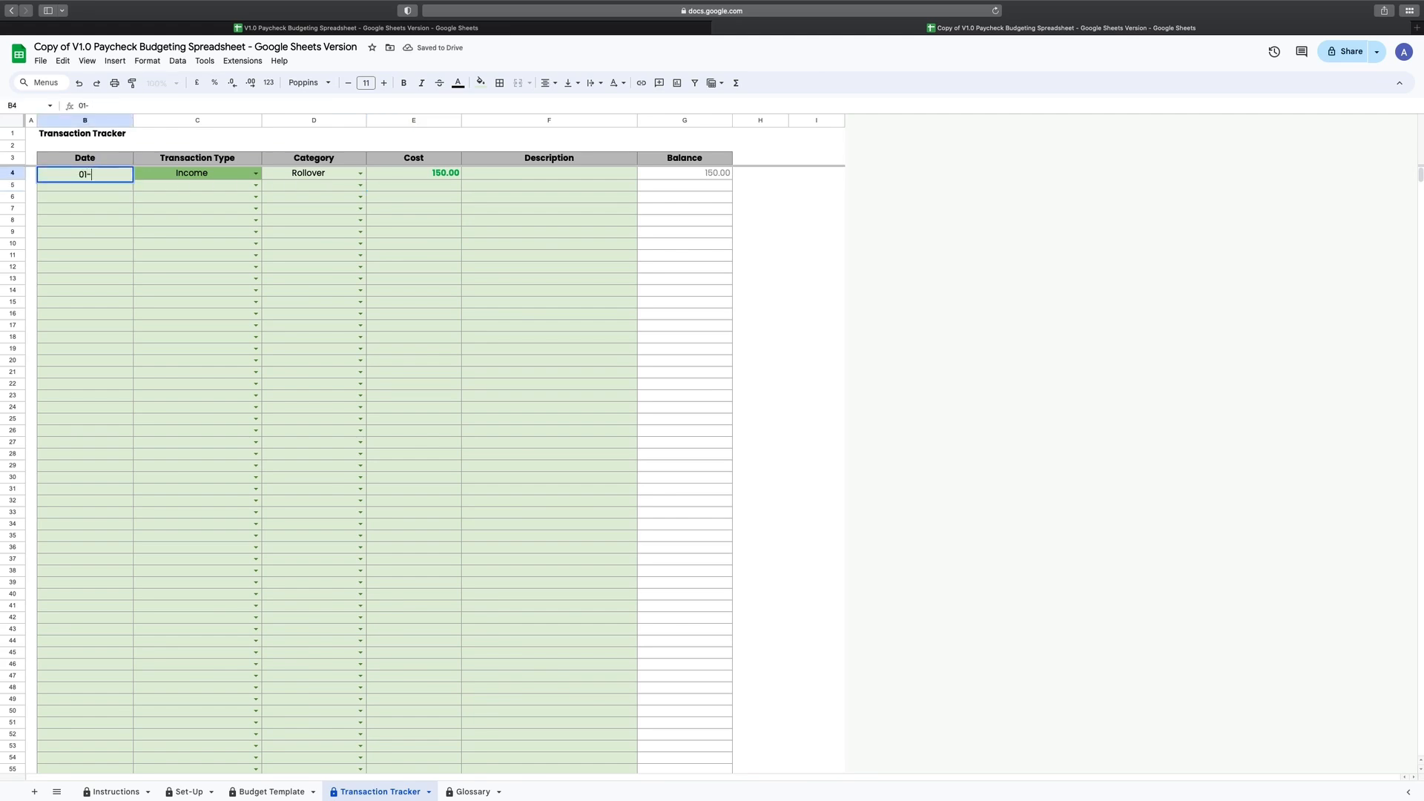
text(May-24)
key(Return)
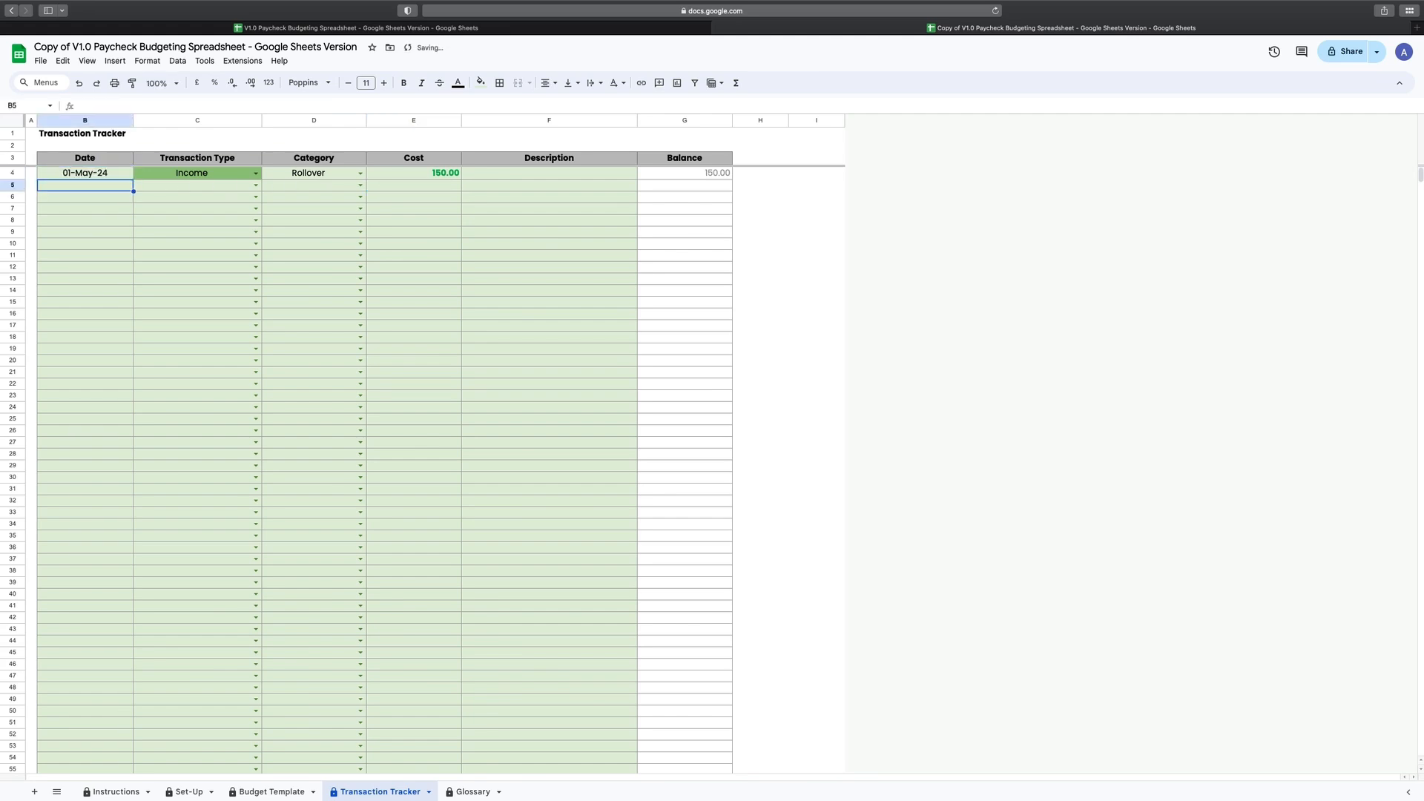
click(268, 792)
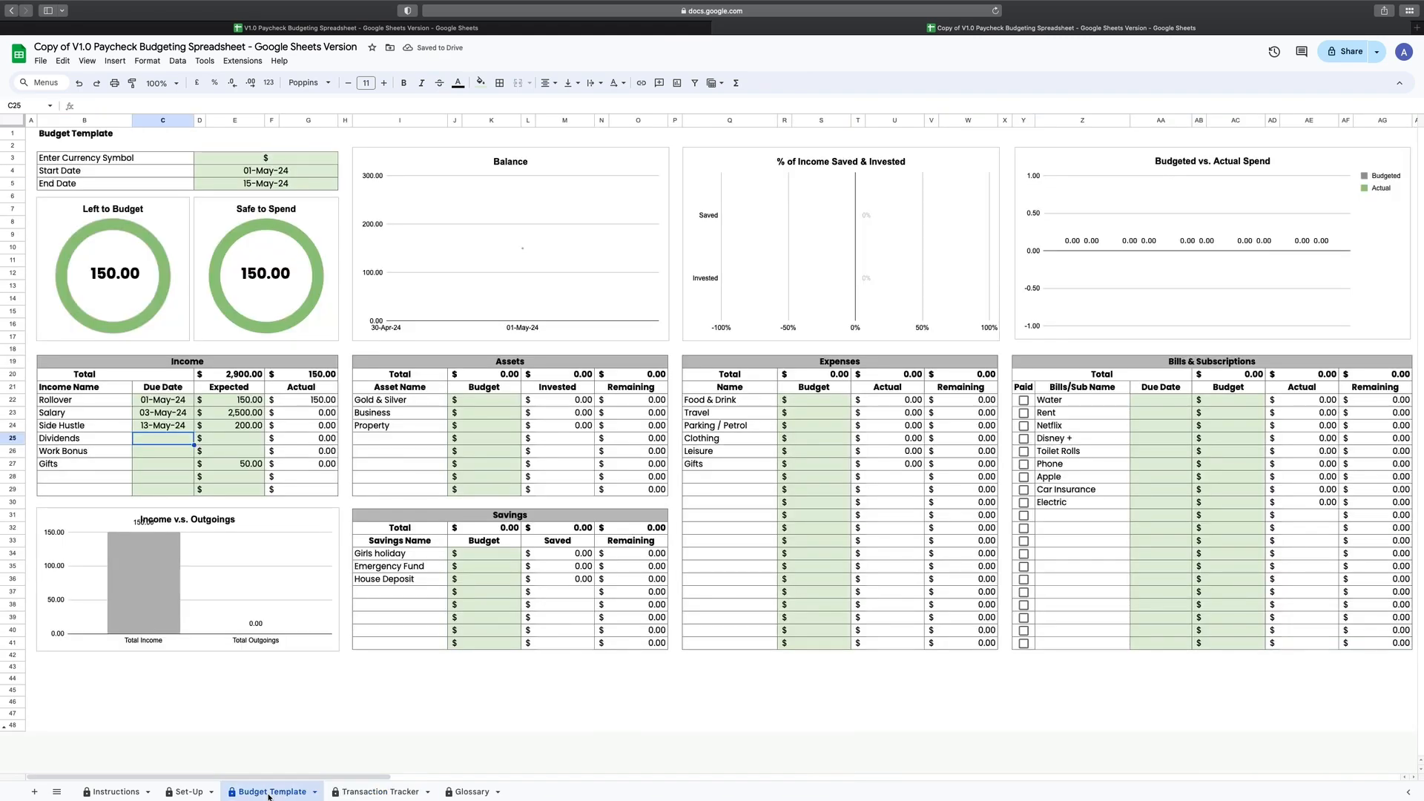
click(172, 334)
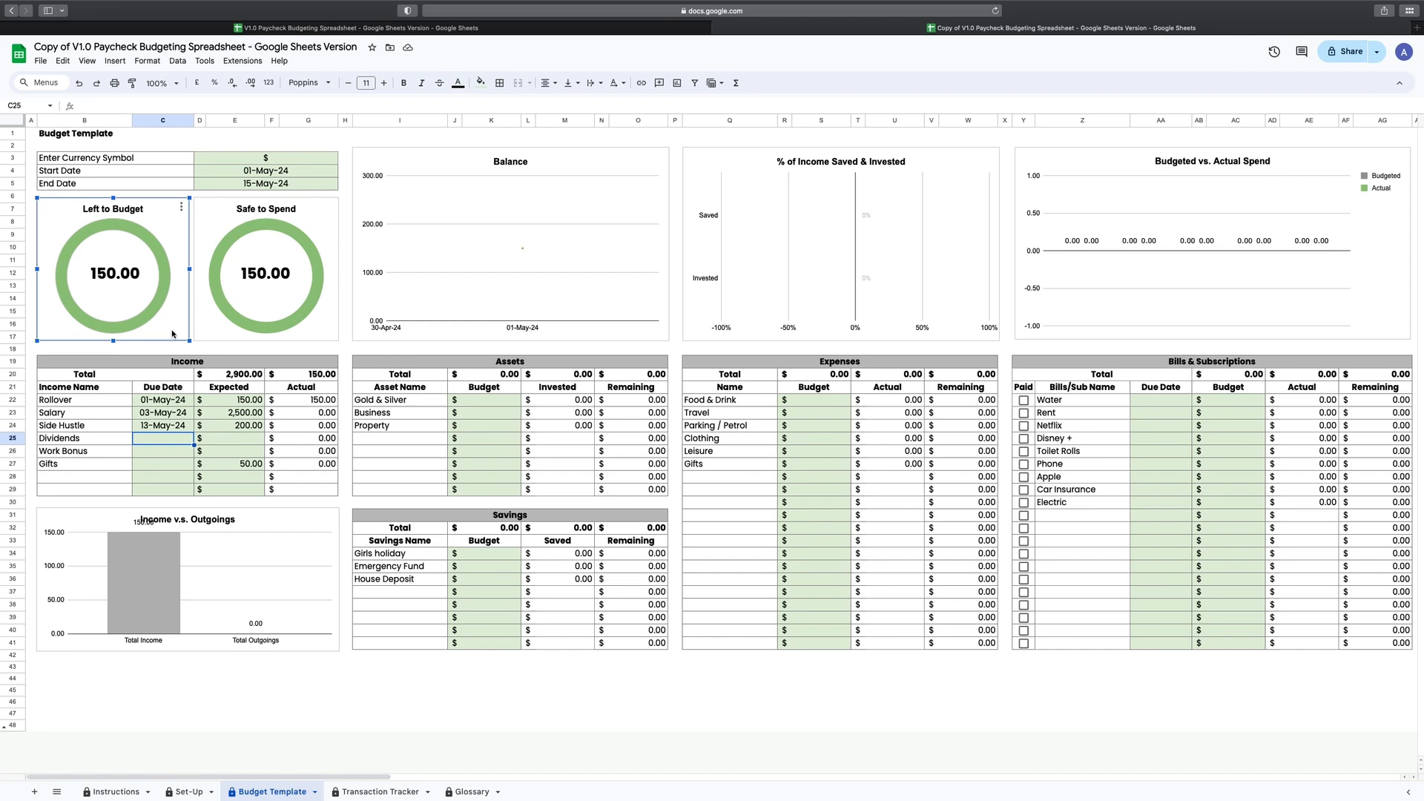
Add a transaction in the Transaction Tracker's next row: date 03-May-24, type Income, category Salary, cost 2500
click(379, 791)
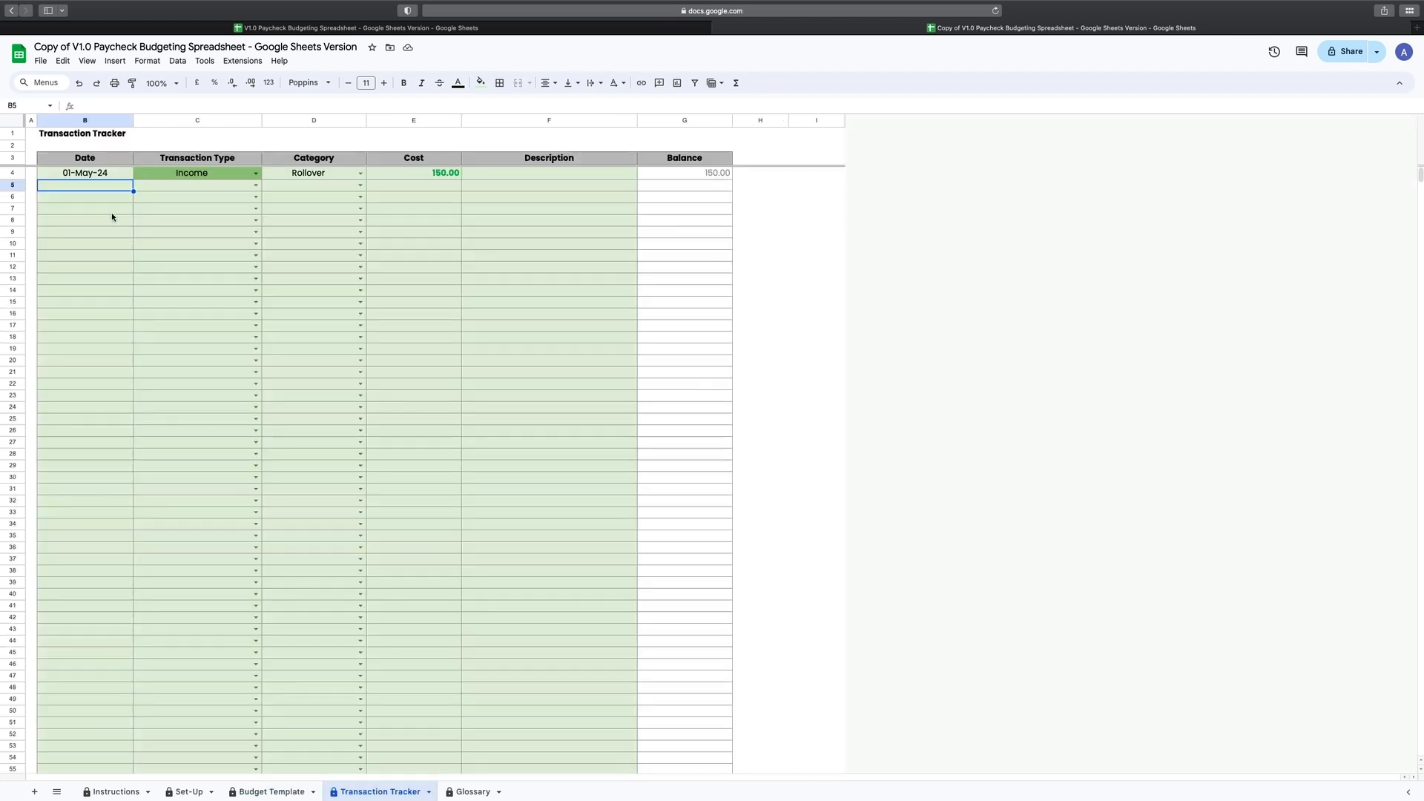
text(3/5/24)
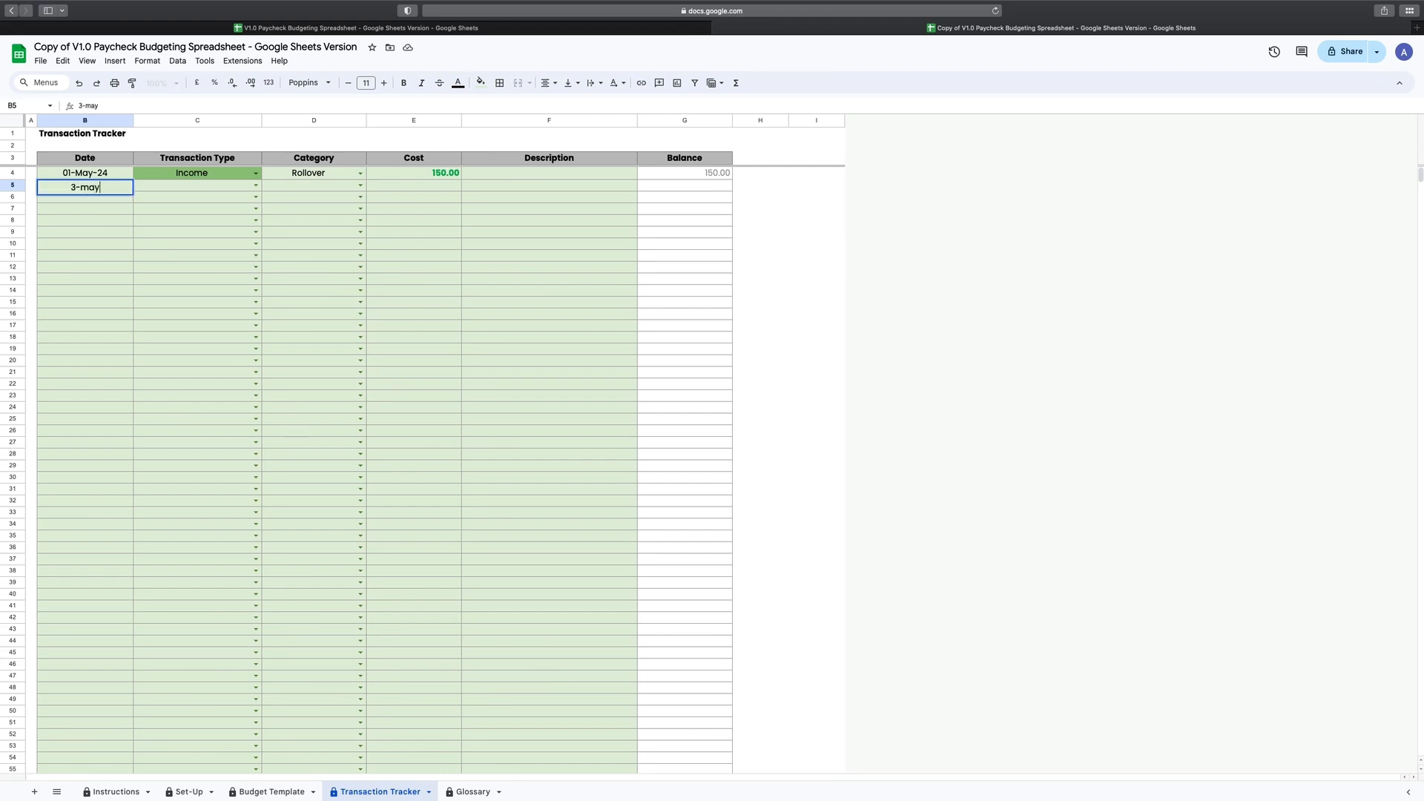
key(Tab)
key(Return)
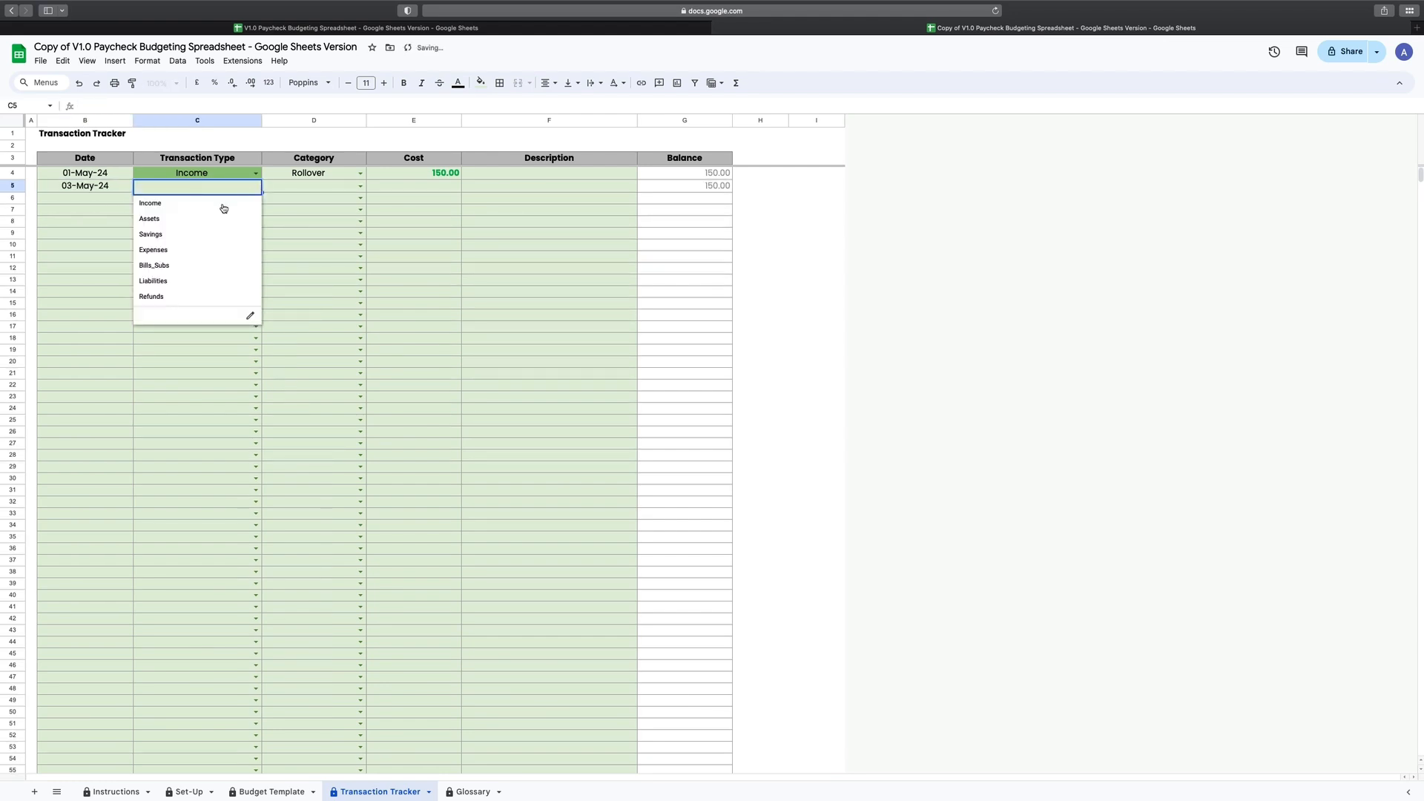
click(221, 203)
click(361, 187)
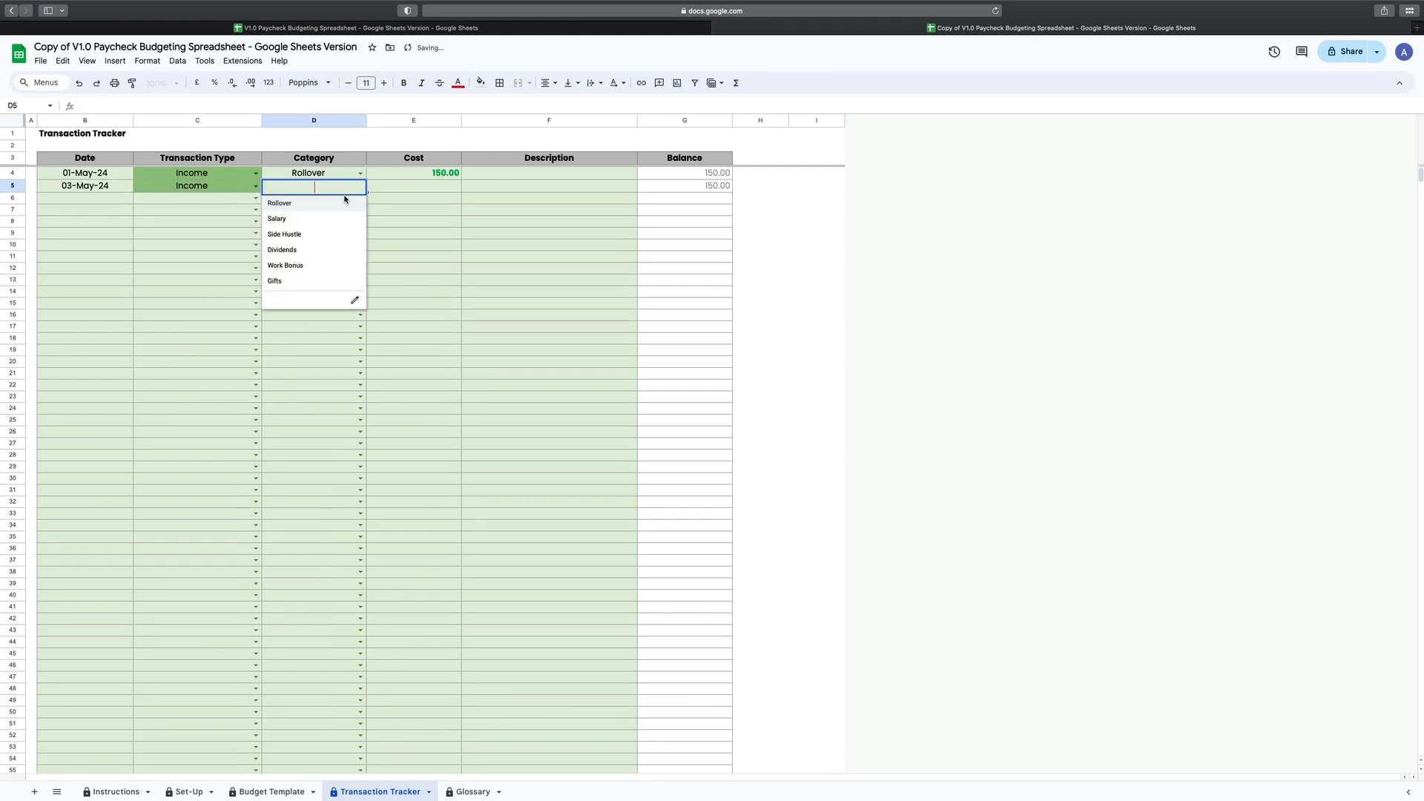
click(311, 221)
click(388, 188)
text(2500)
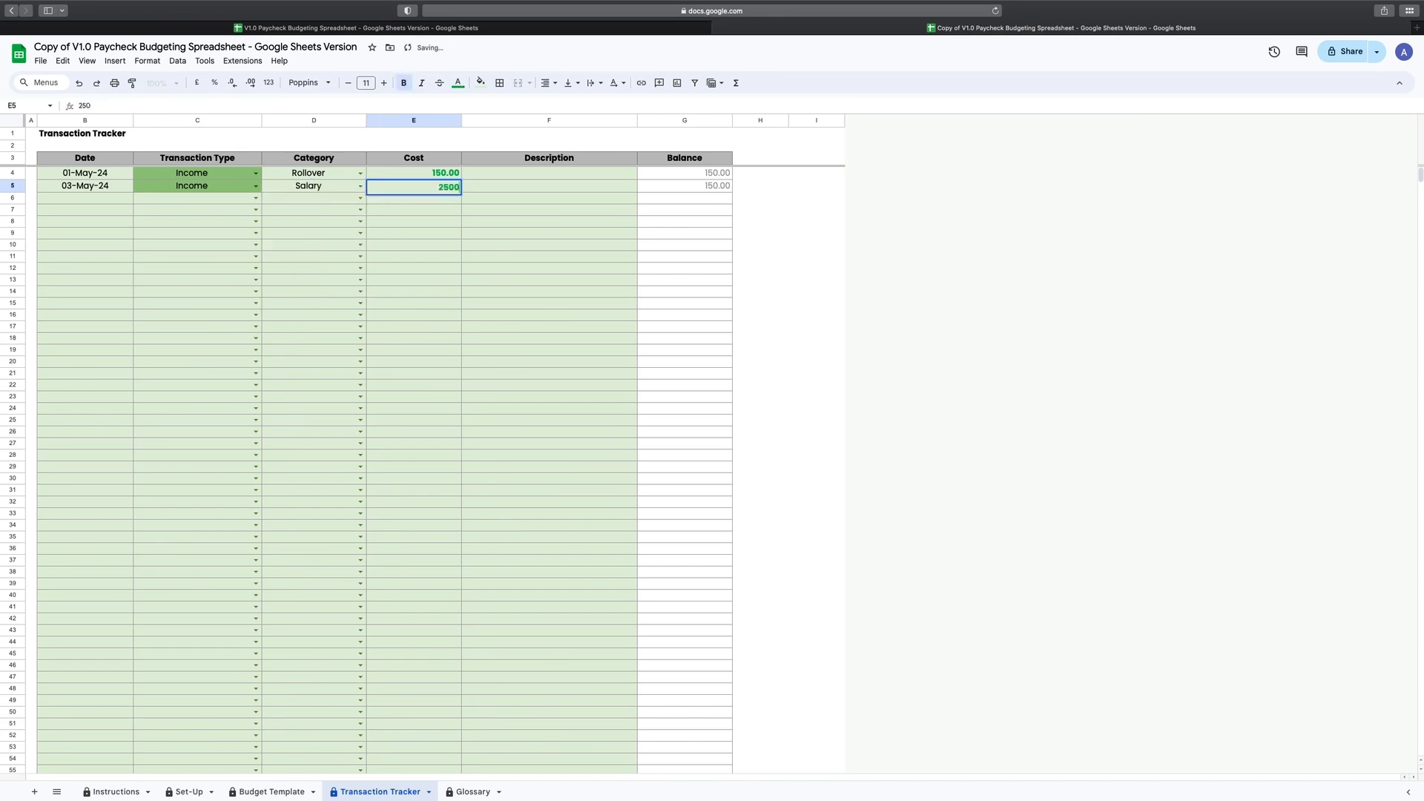
key(Return)
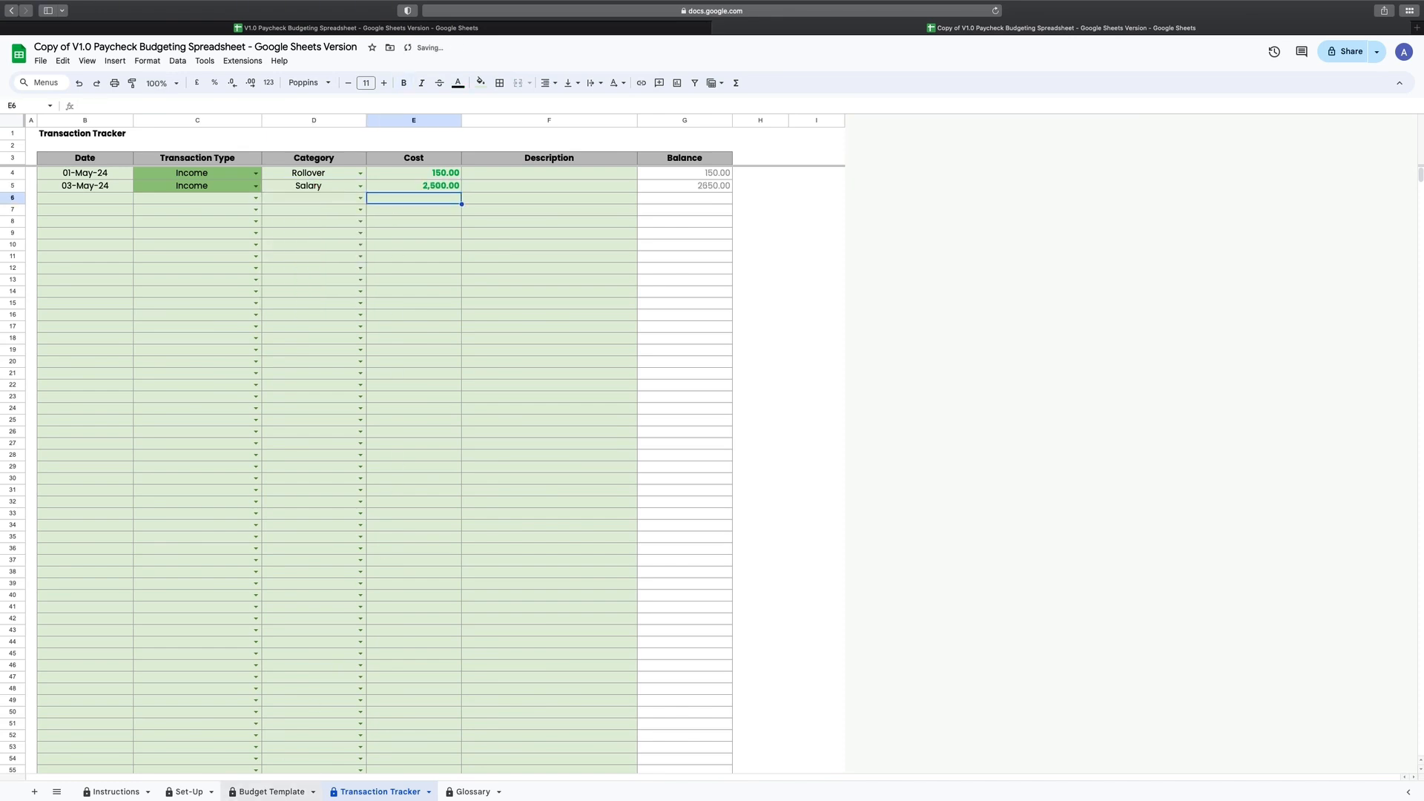
On the Budget Template sheet, enter the asset budgets: 100 for Gold & Silver, 100 for Business and 150 for Property
click(256, 792)
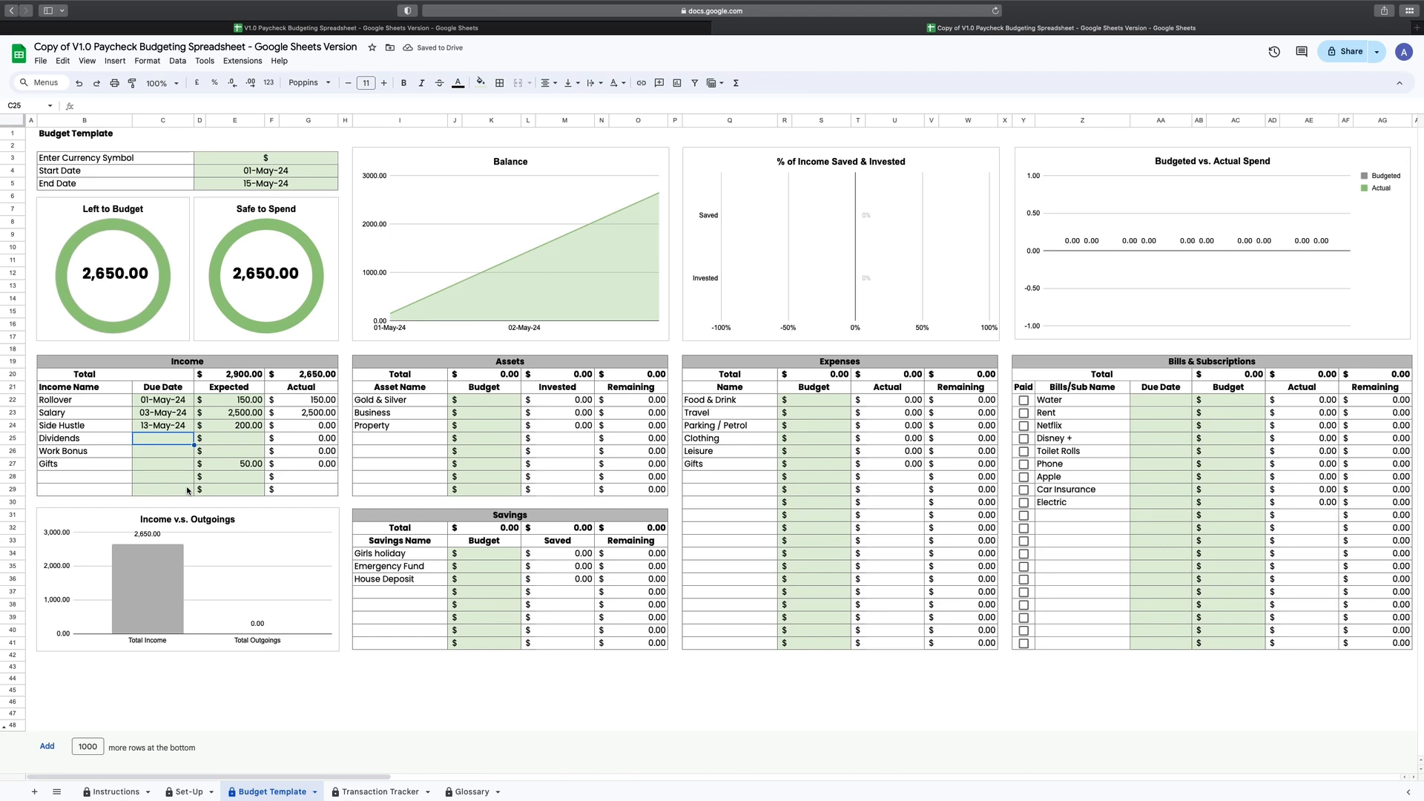
click(497, 398)
text(100)
key(Return)
text(100)
key(Return)
text(150)
key(Return)
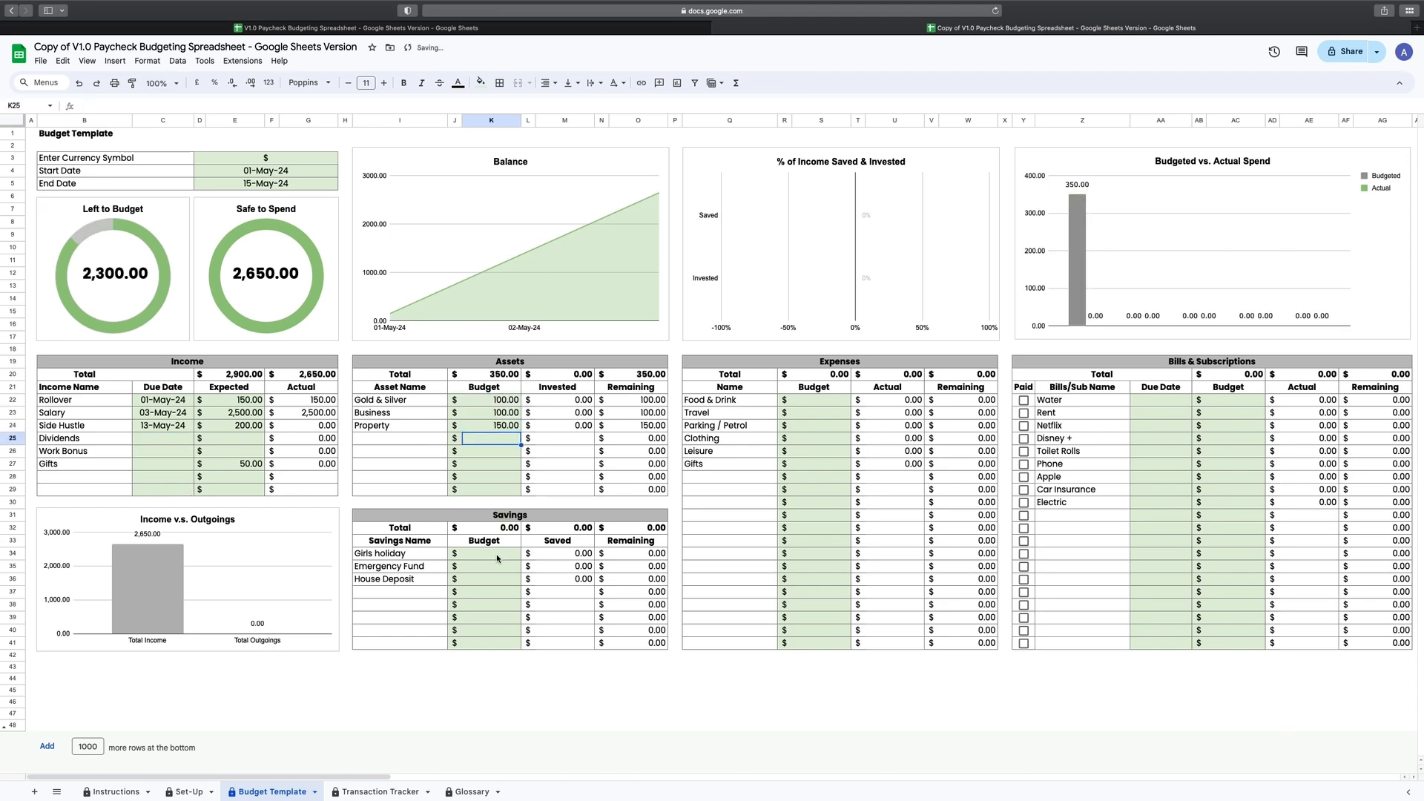
Enter the savings budgets: 300 for Girls holiday, 200 for Emergency Fund and 300 for House Deposit
click(496, 555)
text(300)
key(Return)
text(200)
key(Return)
text(300)
key(Return)
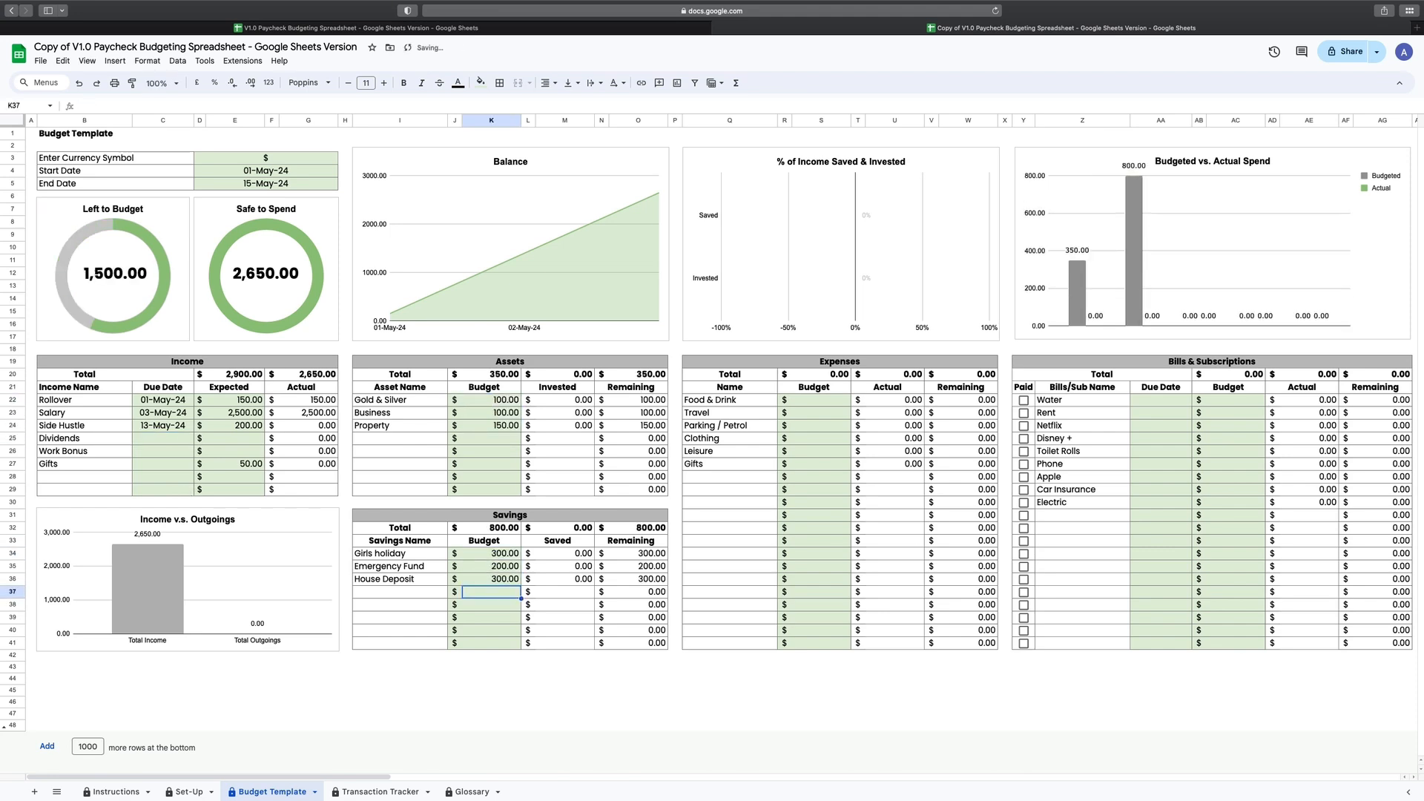
Enter the expense budgets: Food & Drink 120, Travel 80, Parking / Petrol 60, Clothing 40, Leisure 40 and Gifts 20
click(814, 403)
text(120)
key(Return)
text(80)
key(Return)
text(60)
key(Return)
text(40)
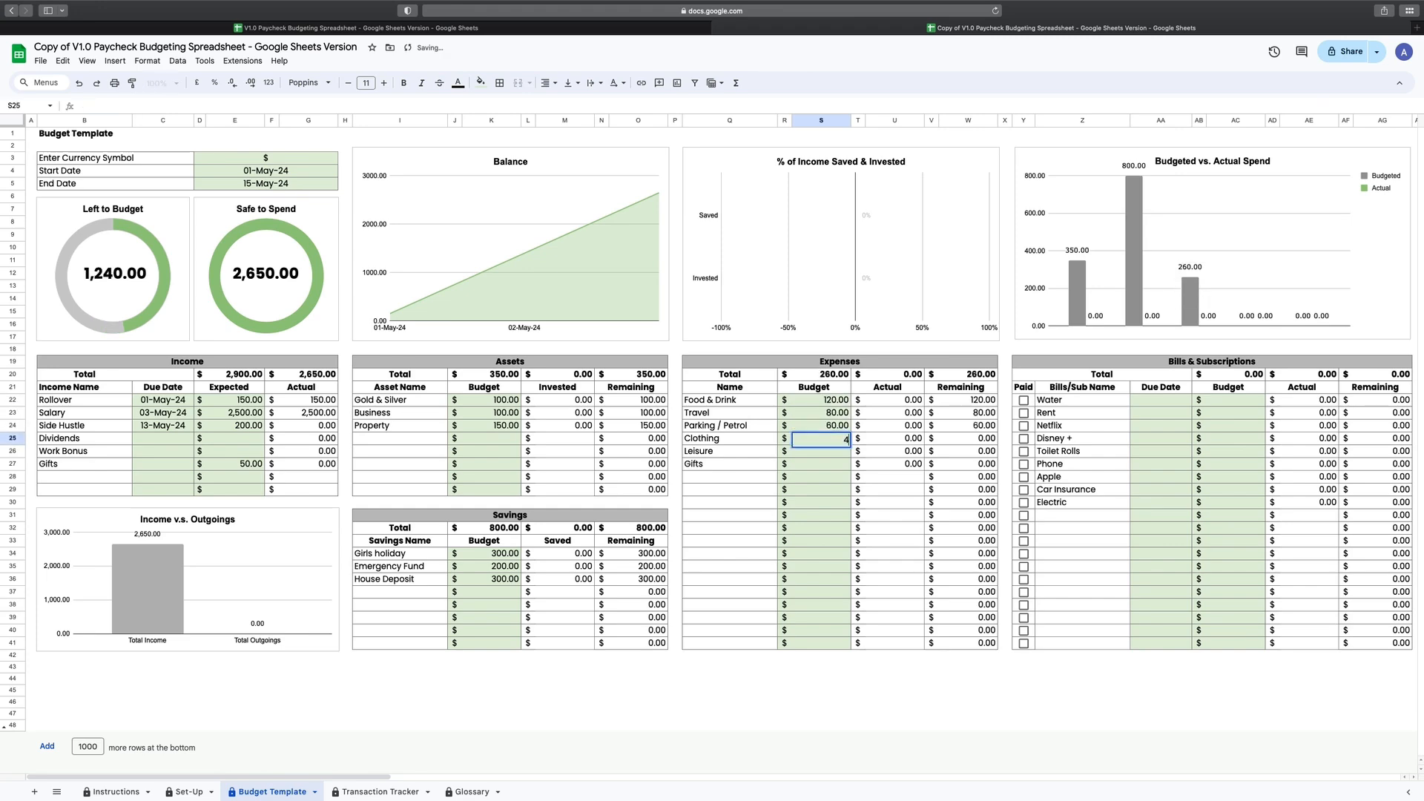
key(Return)
text(40)
key(Return)
text(20)
key(Return)
Enter the bills and subscriptions budgets from Water down to Electric: 30, 400, 10.99, 9.99, 12, 10, 2.99, 50 and 35
scroll(519, 750, right, 5)
click(664, 400)
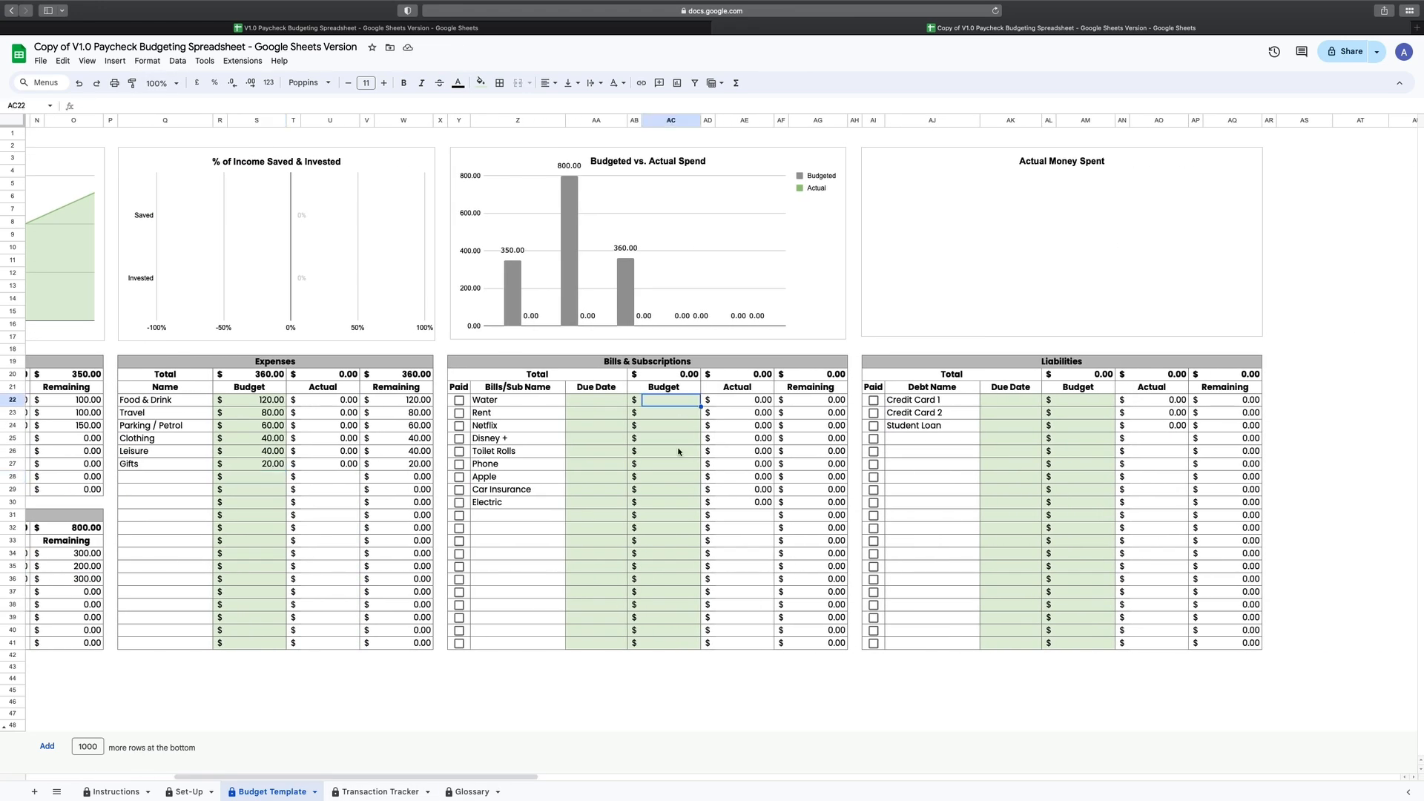
text(30)
key(Return)
text(400)
key(Return)
text(10.99)
key(Return)
text(9.99)
key(Return)
text(12)
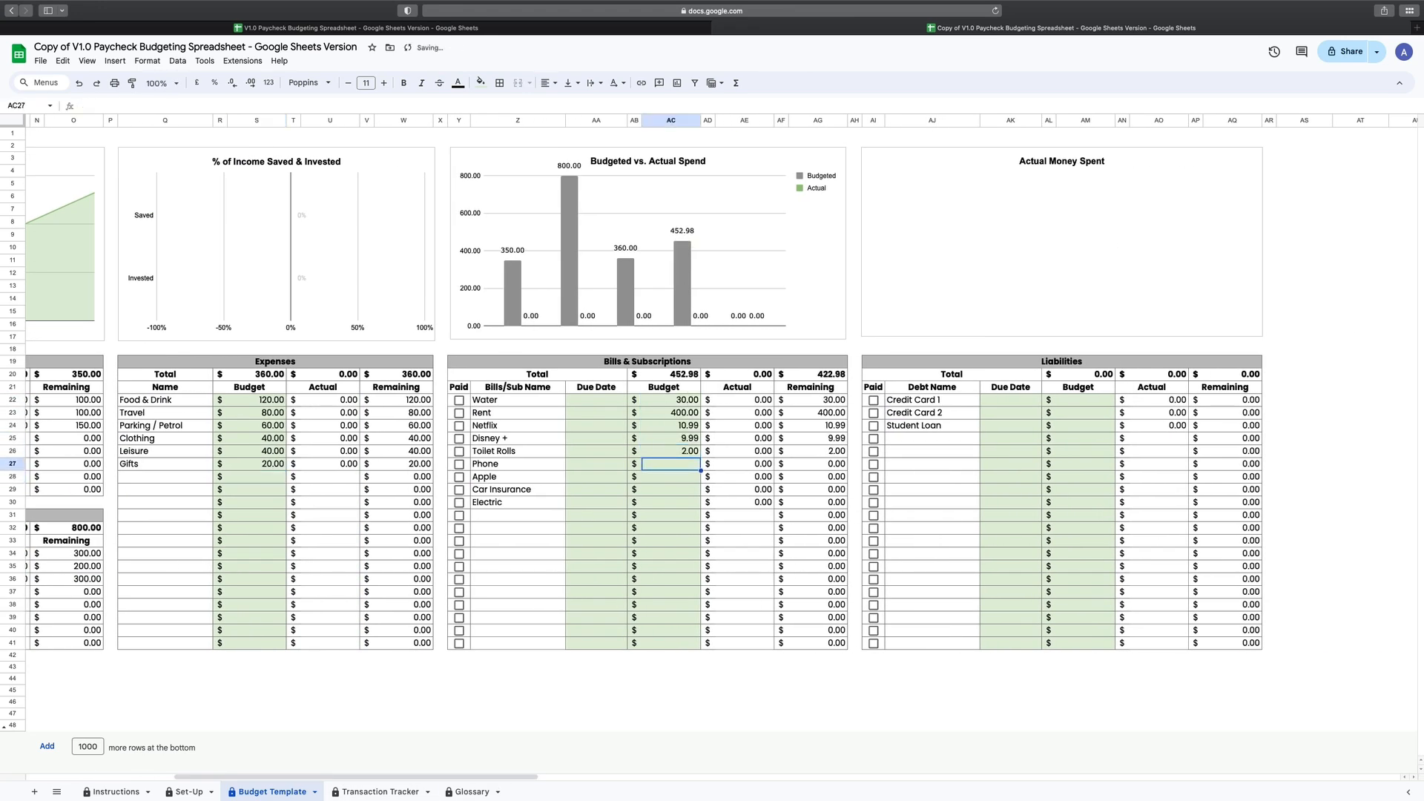
key(Return)
text(10)
key(Return)
text(2.99)
key(Return)
text(50)
key(Return)
text(35)
key(Return)
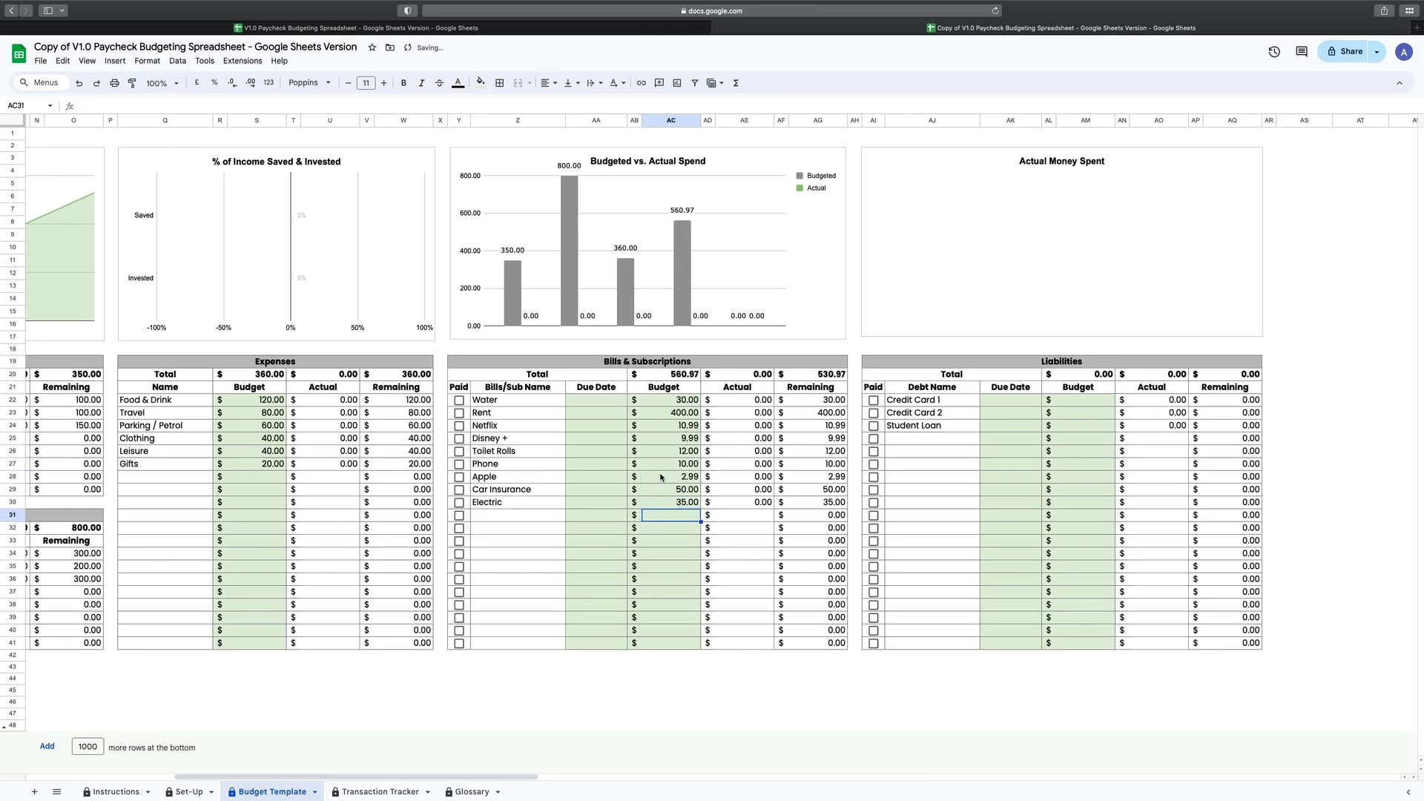
Enter the liability budgets: 120 for Credit Card 1, 135 for Credit Card 2 and 200 for Student Loan
drag(448, 777, 364, 783)
click(993, 403)
text(120)
key(Return)
text(135)
key(Return)
text(200)
key(Return)
Set the Property asset budget to 250 and the Gifts expense budget to 44
click(486, 424)
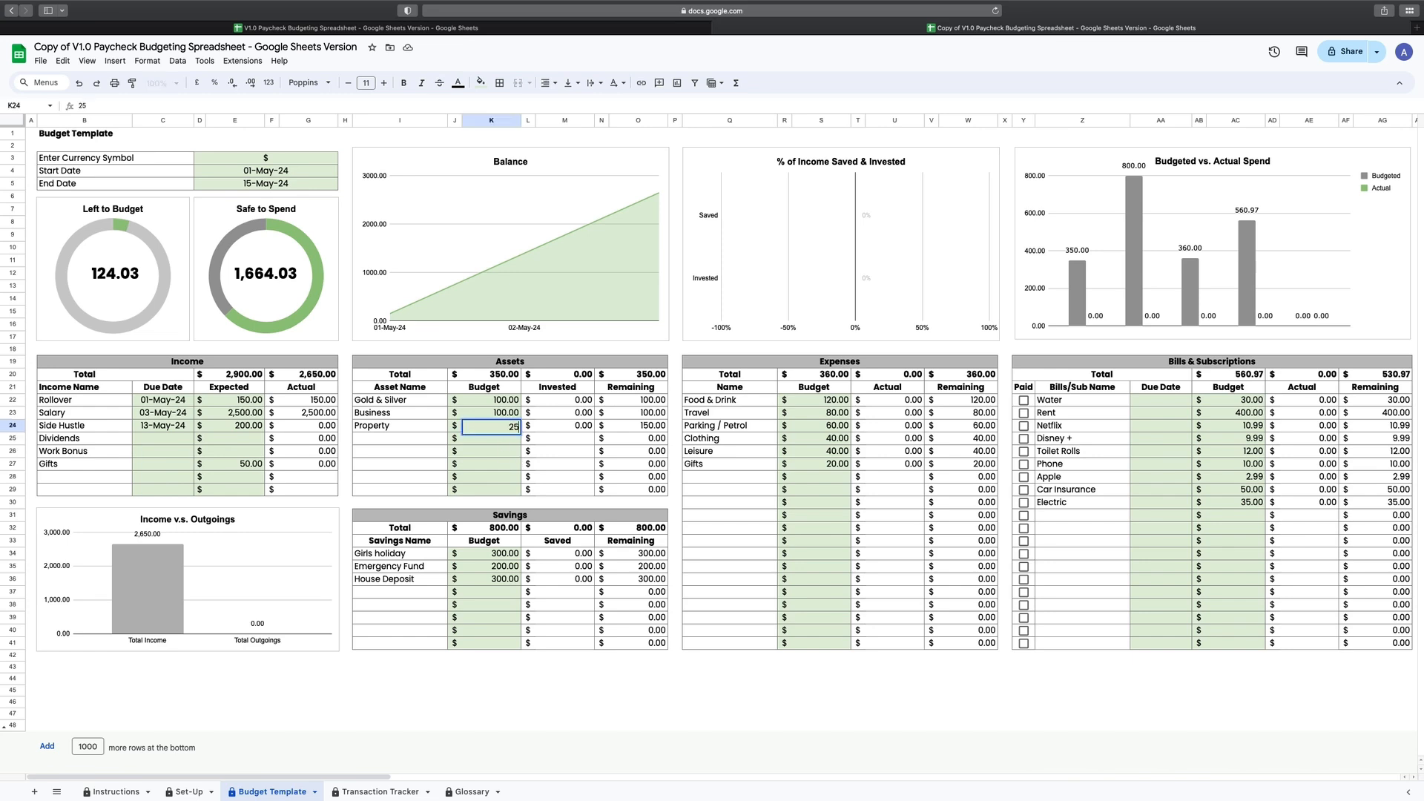
text(250)
key(Return)
click(816, 464)
text(44)
key(Return)
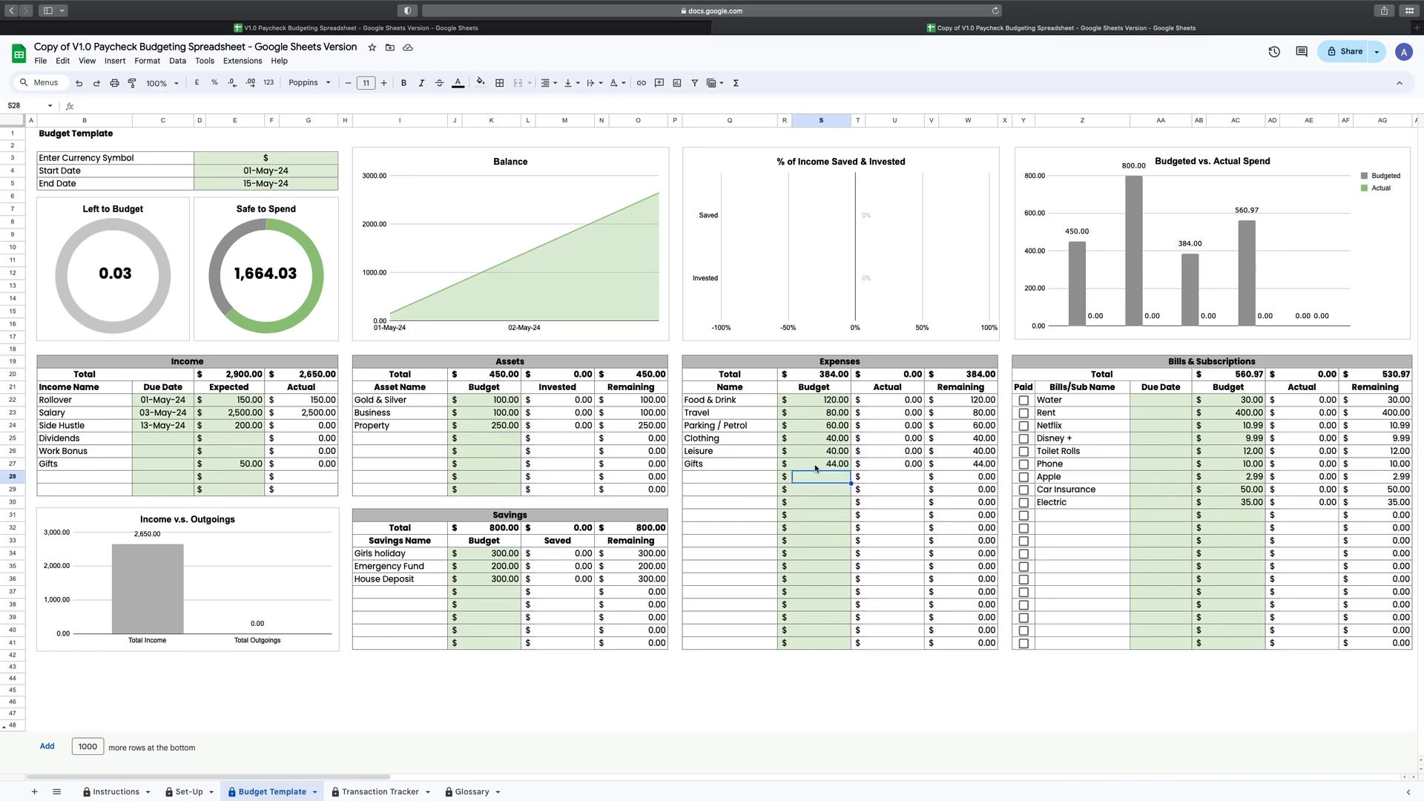
On the Transaction Tracker sheet, add a transaction dated 04-May-24 with type Savings, category Emergency Fund and cost 150
click(391, 792)
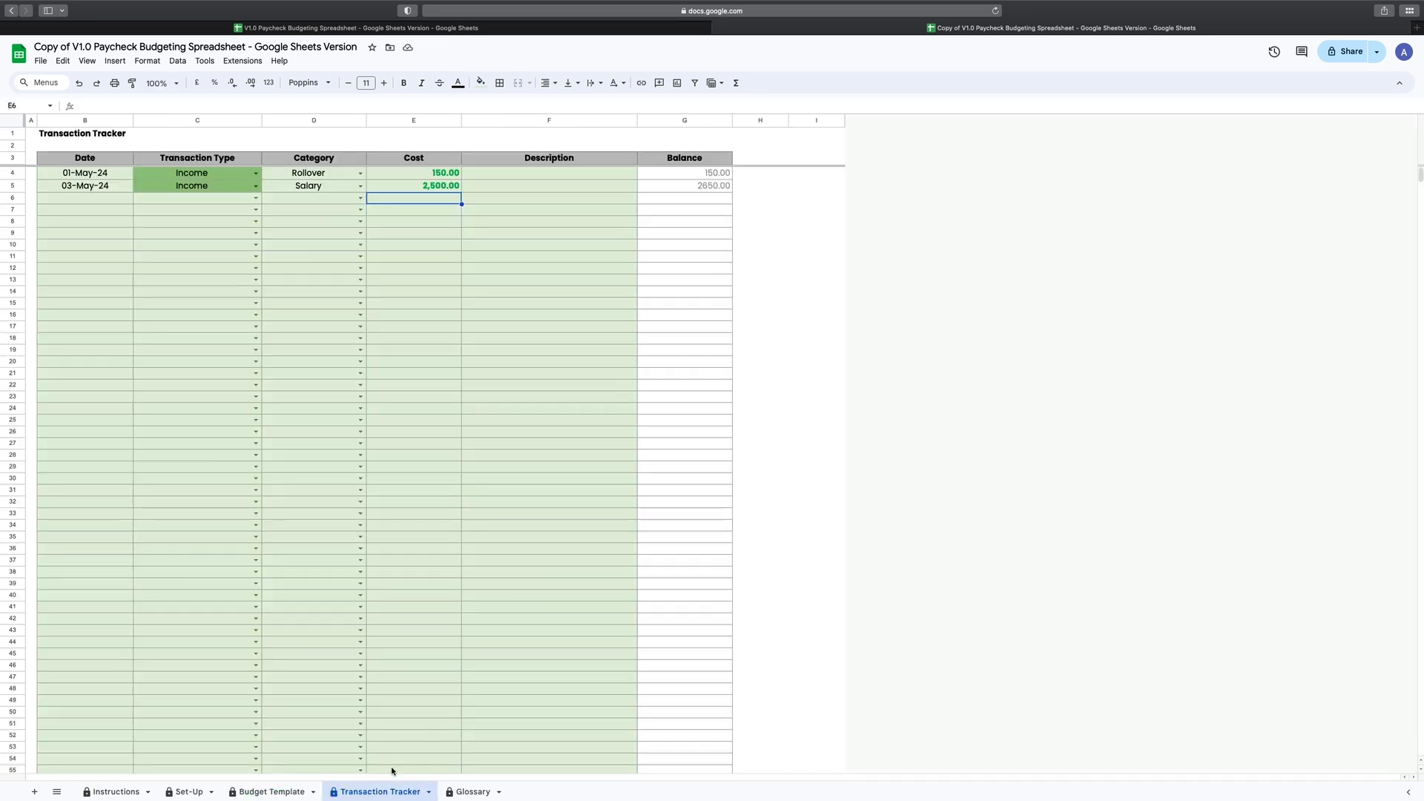
click(106, 201)
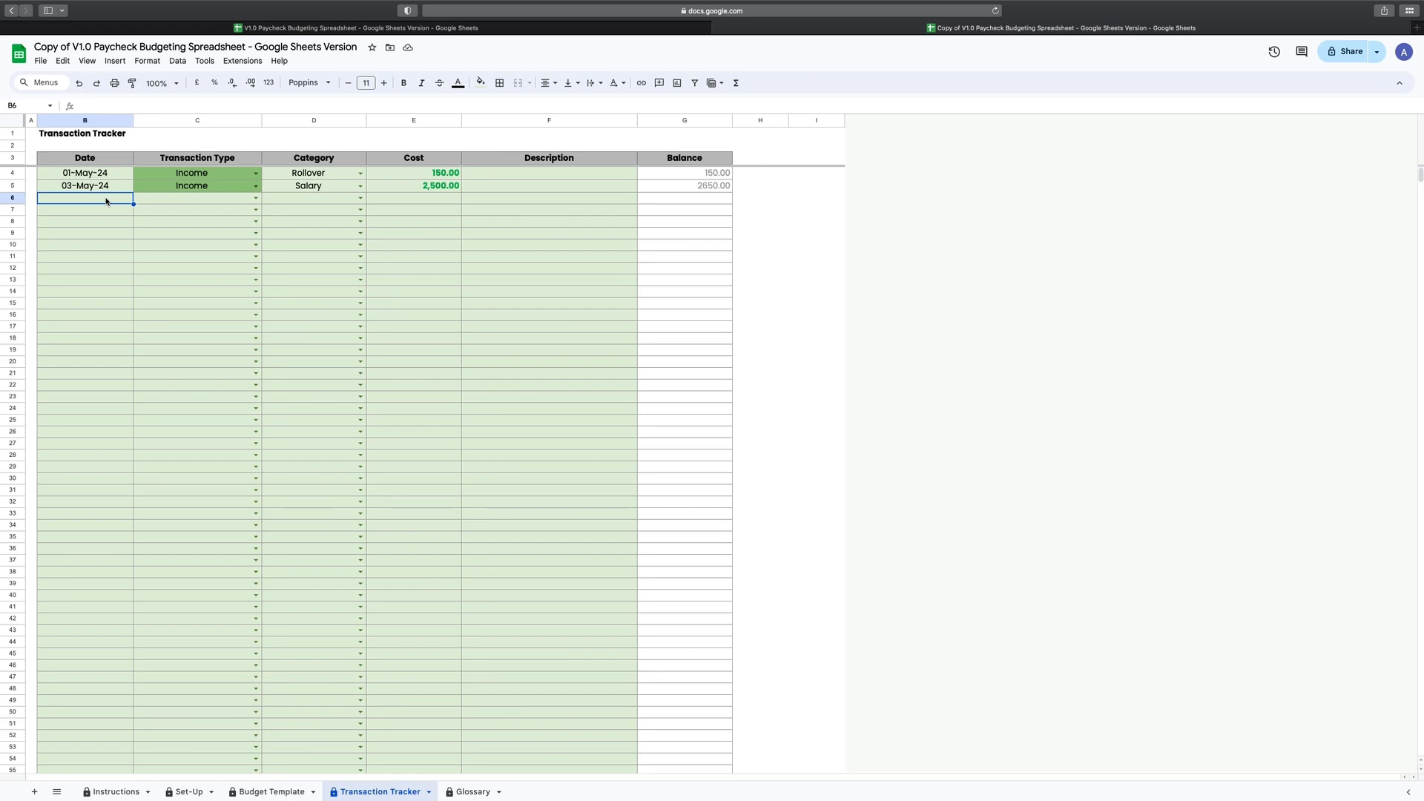
text(4-May)
key(Tab)
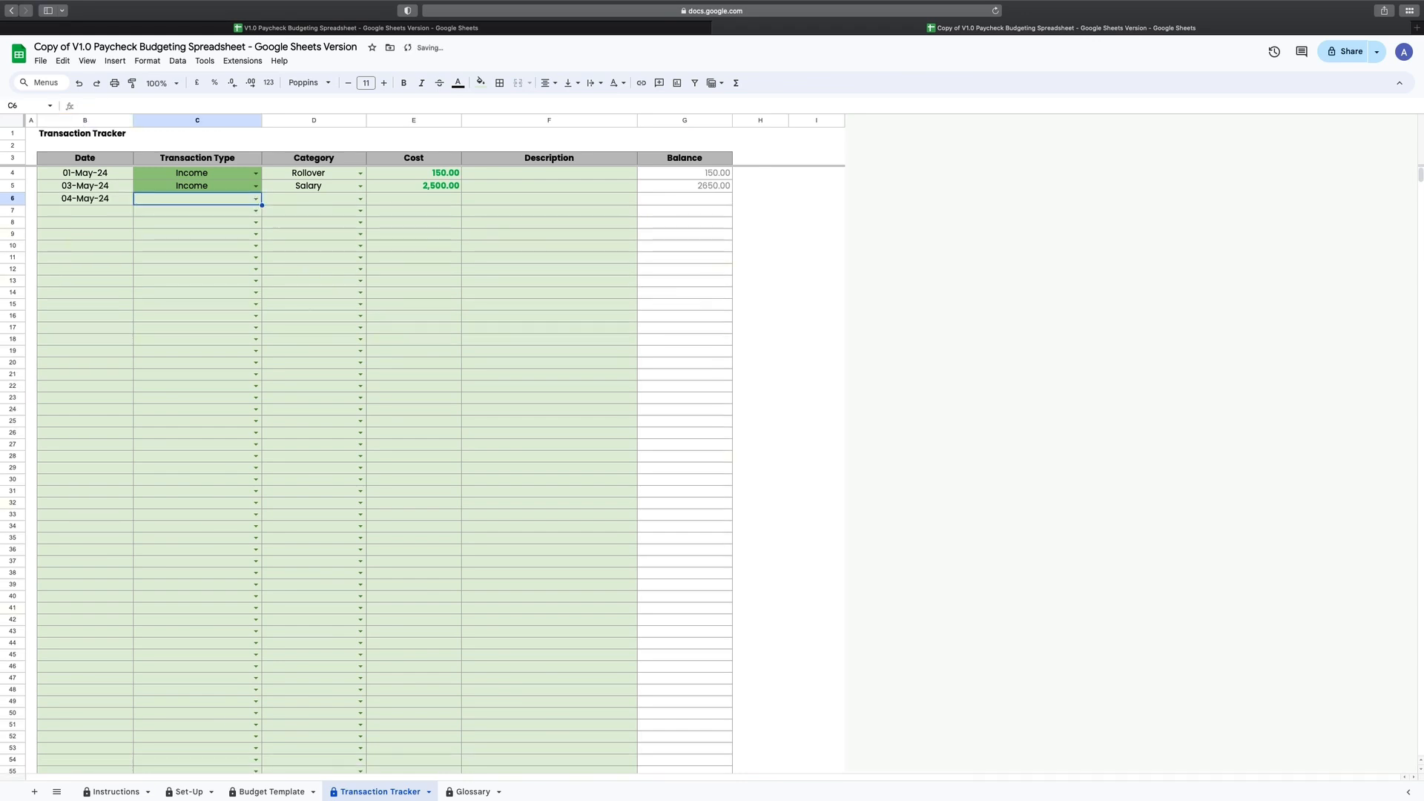
click(253, 199)
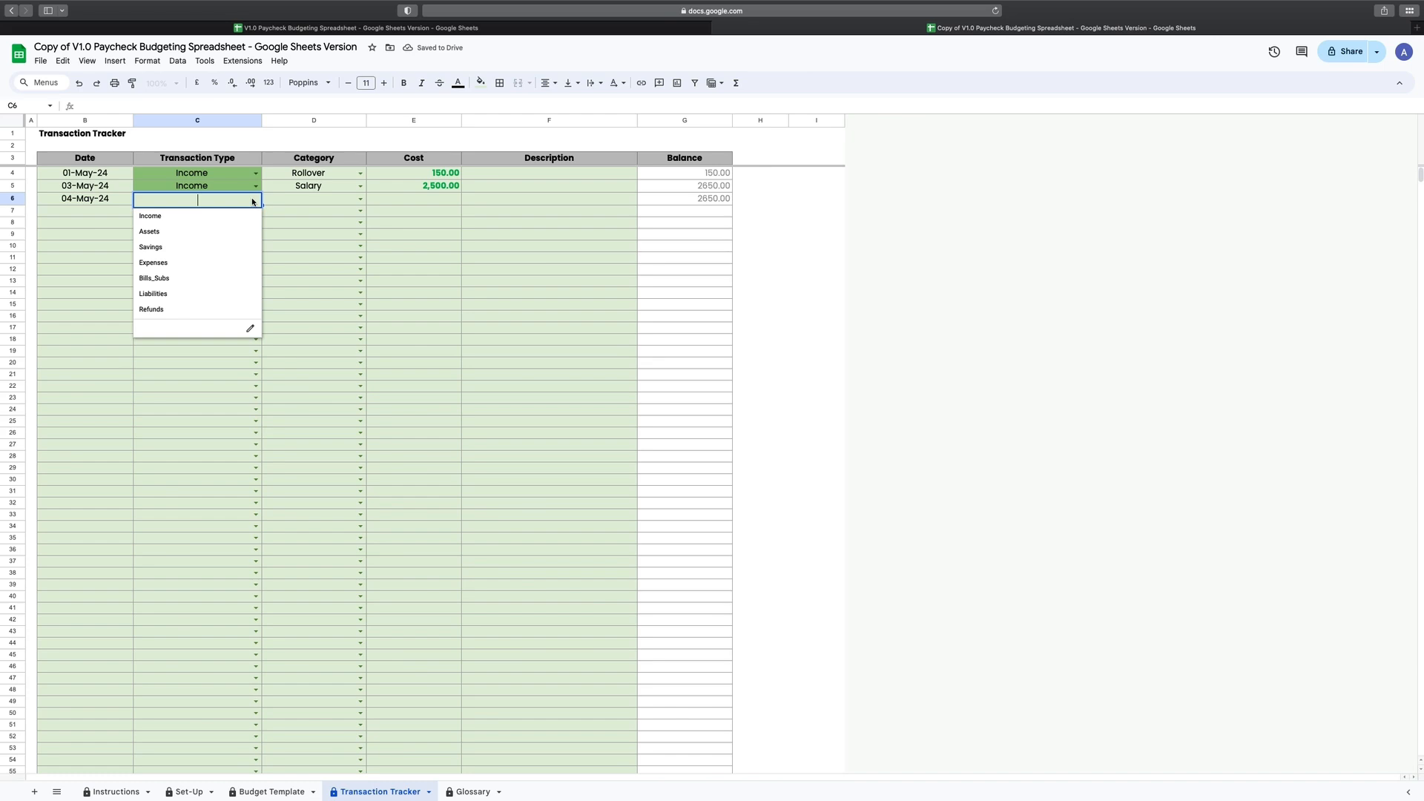
click(186, 247)
click(364, 200)
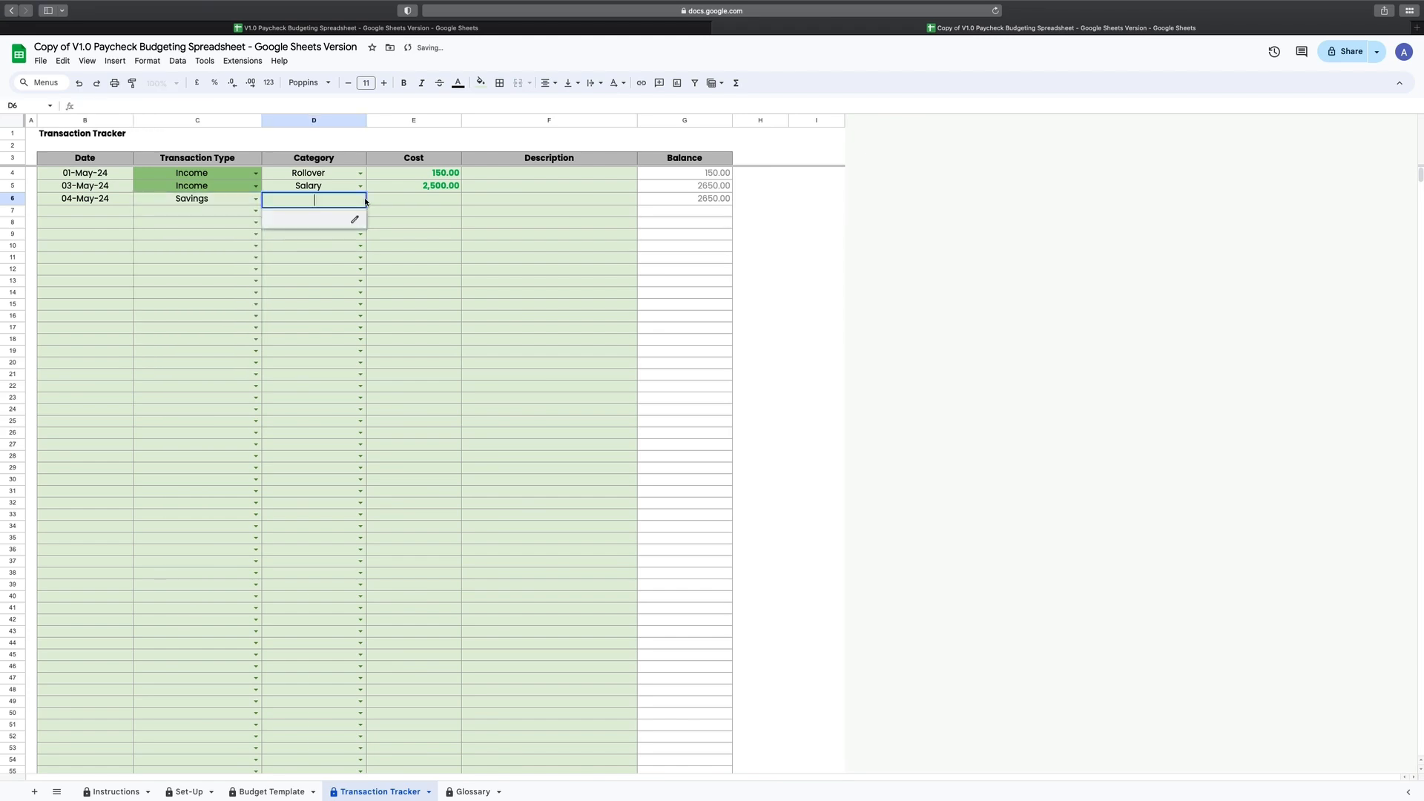
click(360, 199)
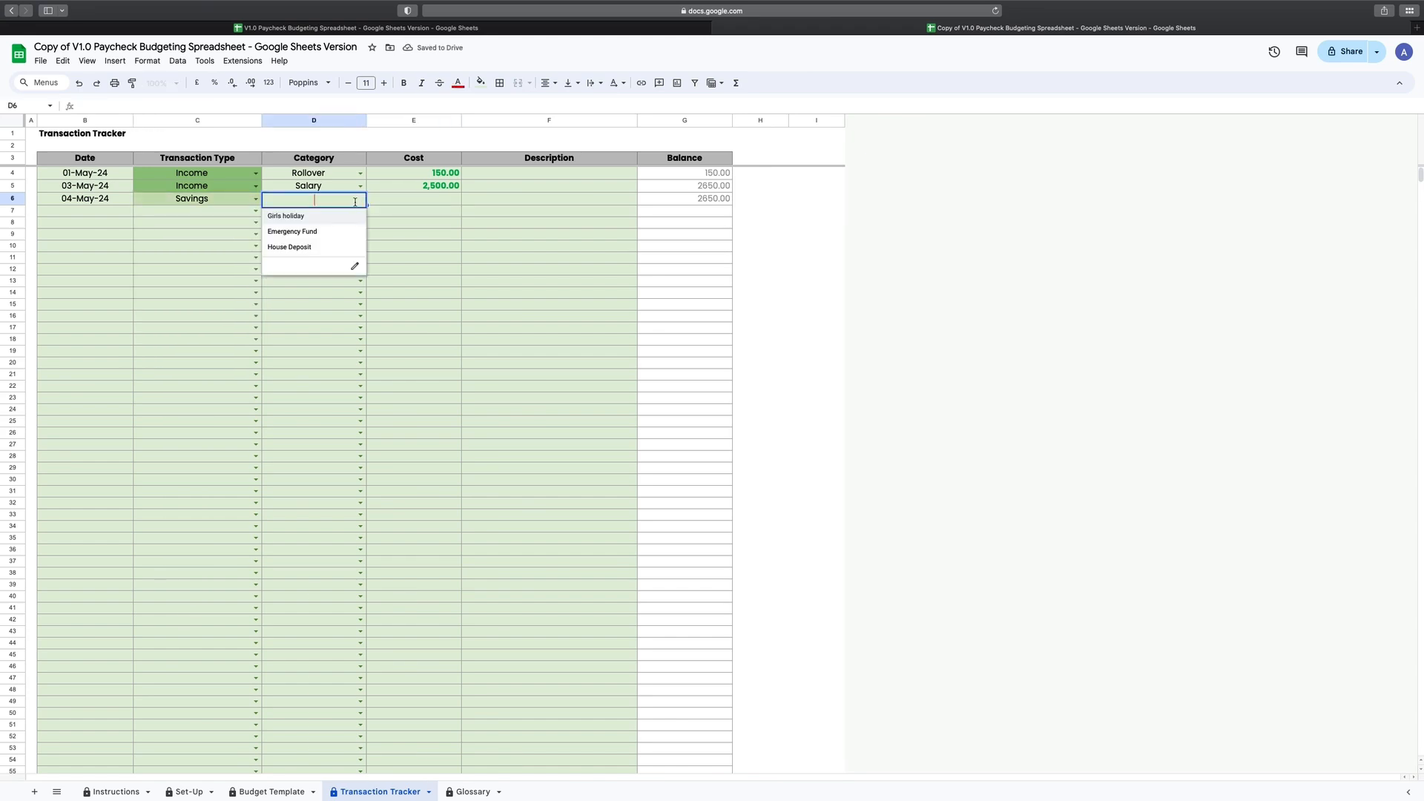
click(312, 232)
key(Tab)
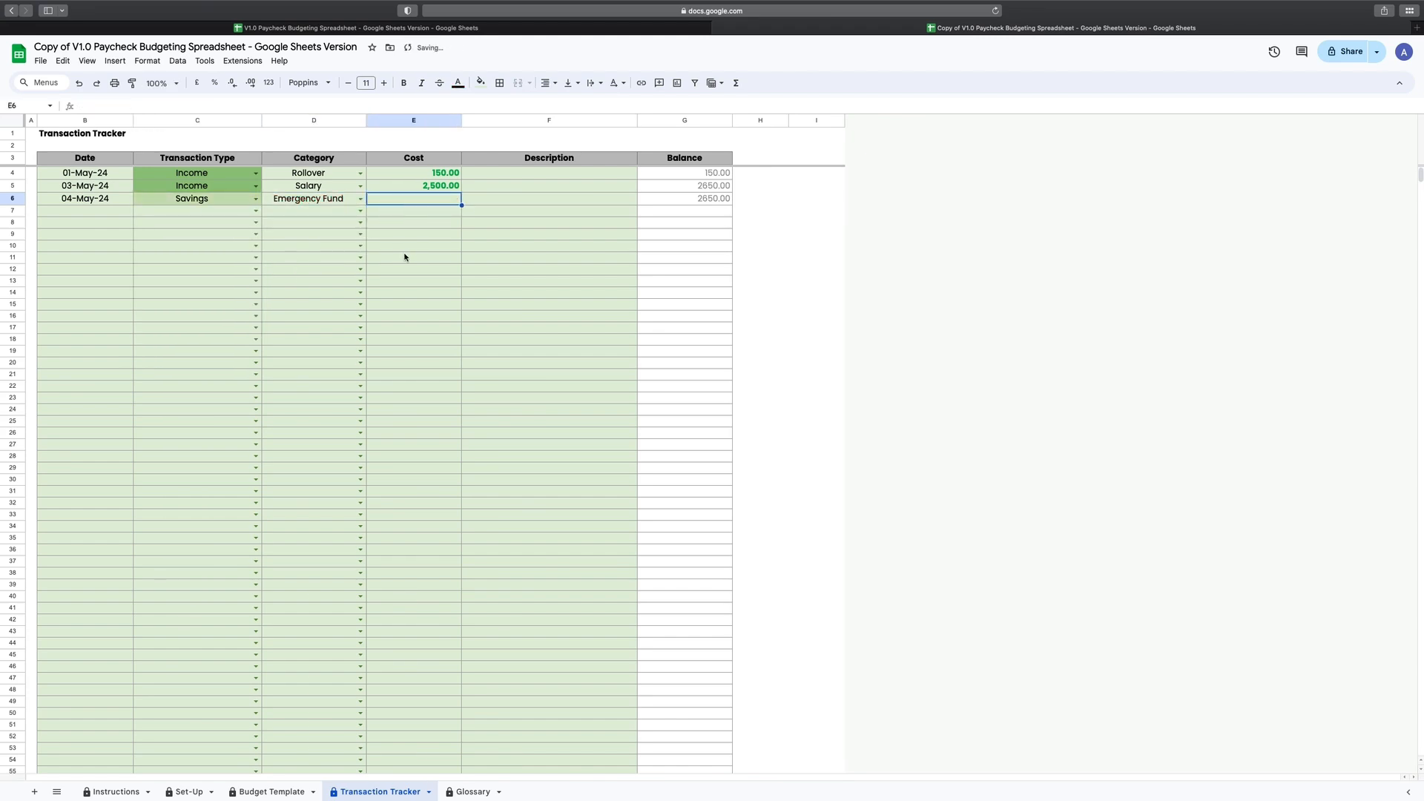
text(150)
key(Return)
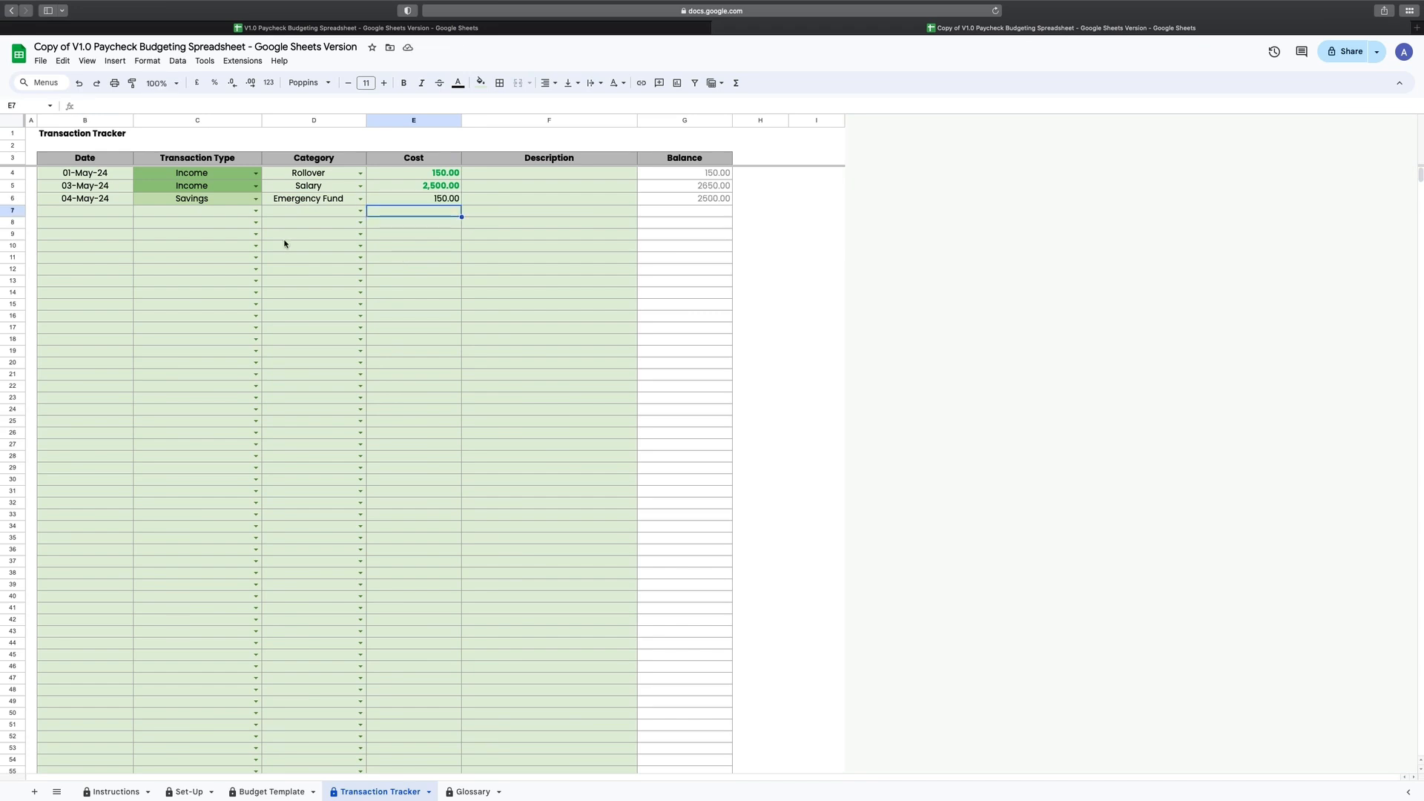
Switch the 04-May-24 transaction to type Expenses with category Clothing
click(256, 199)
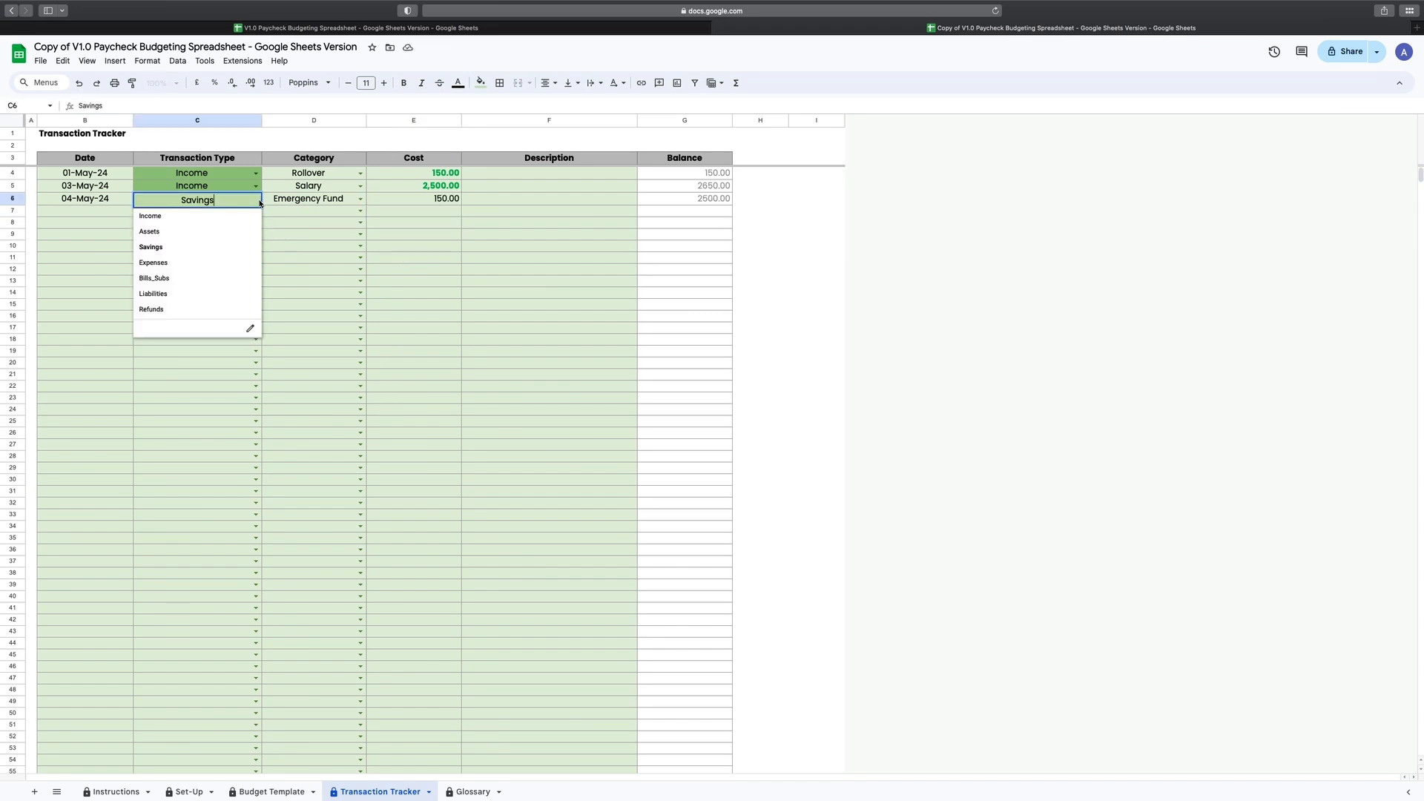
click(202, 263)
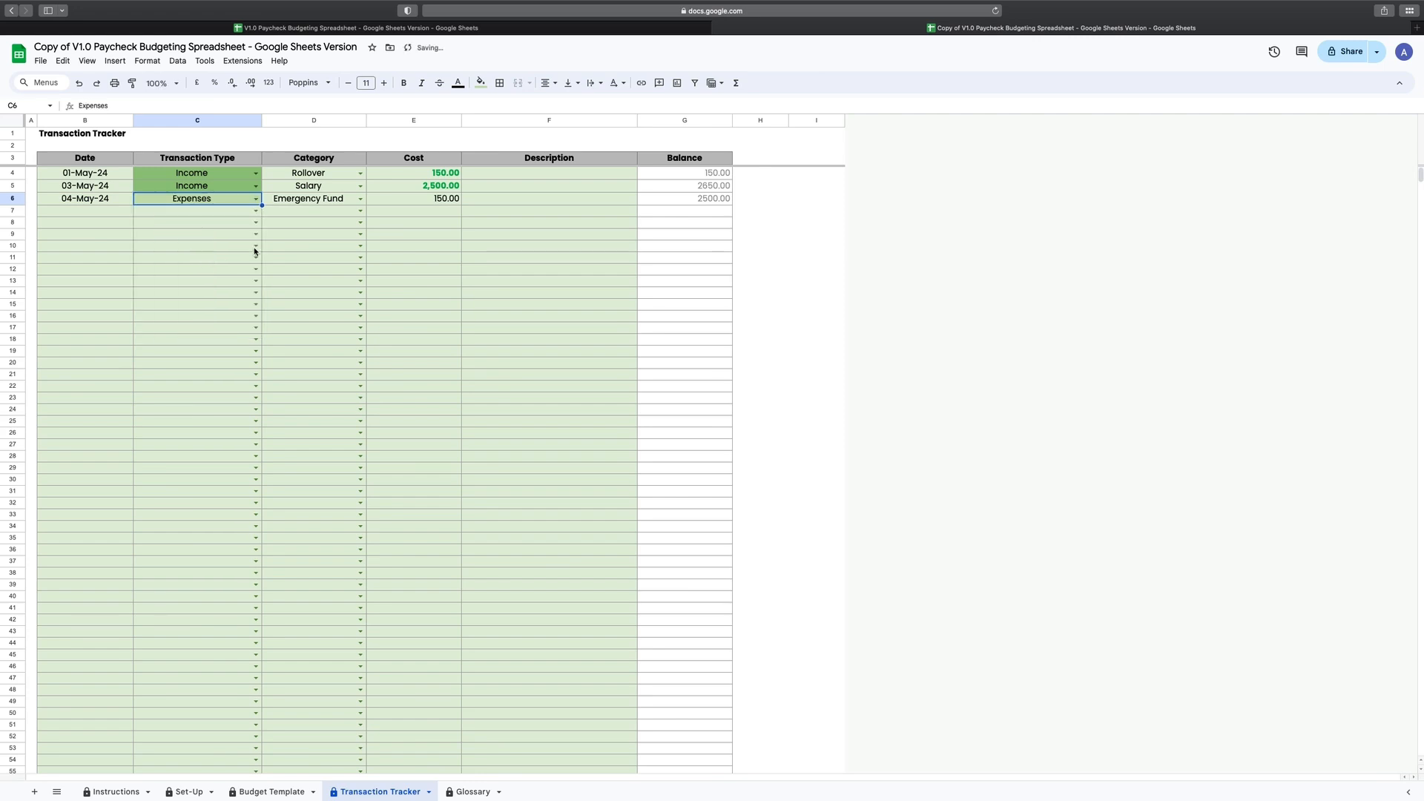
click(360, 201)
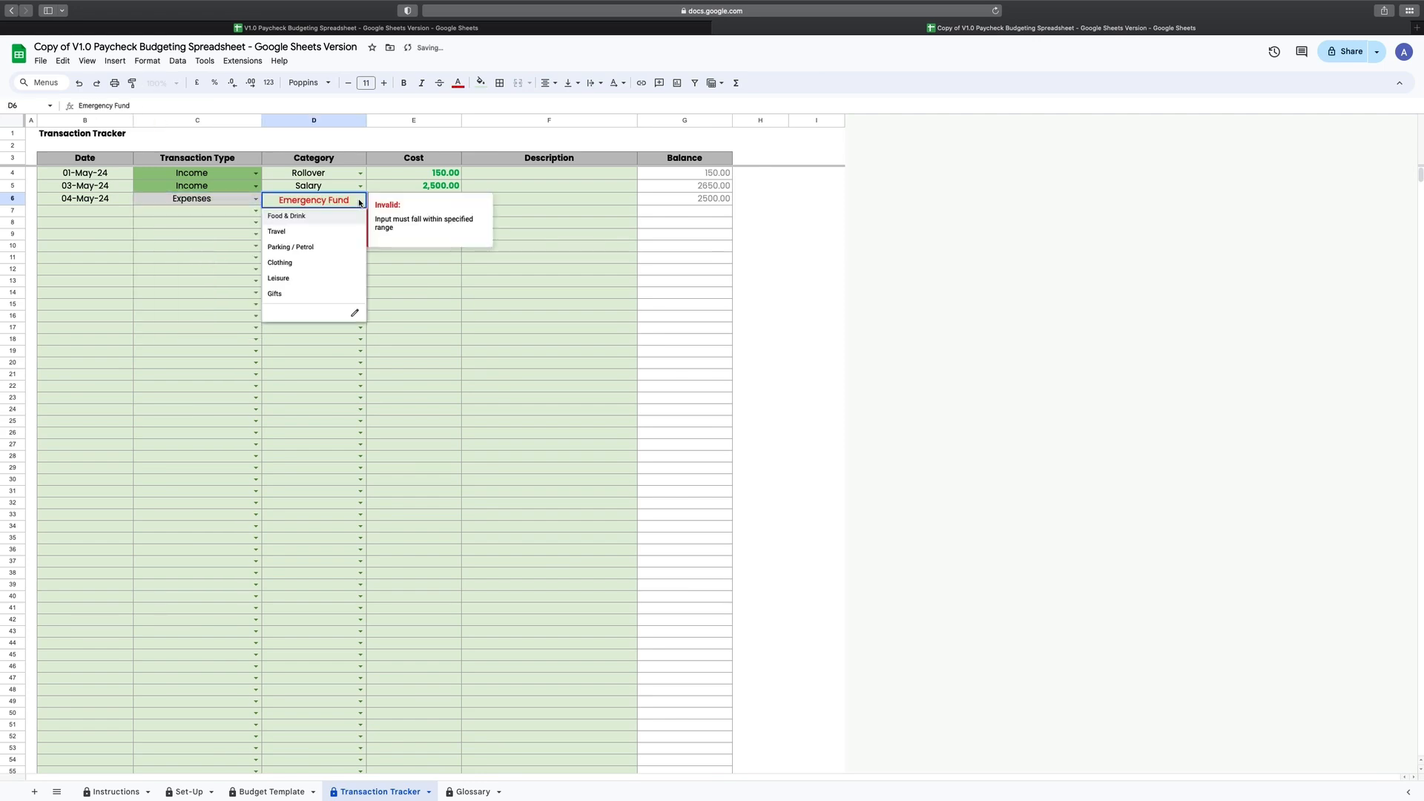
click(305, 262)
Return the 04-May-24 transaction to type Savings with category Emergency Fund and look over the available transaction types
click(256, 198)
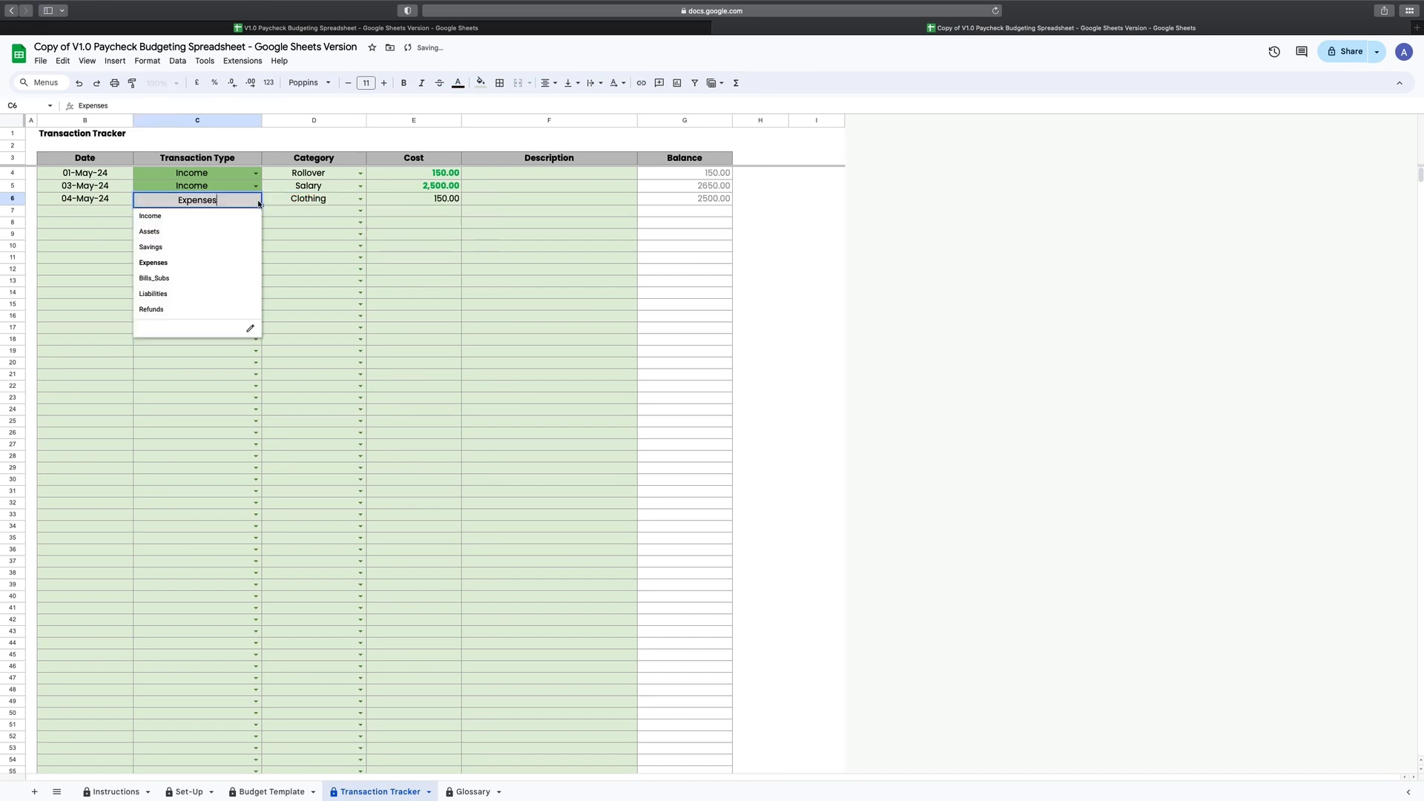
click(201, 249)
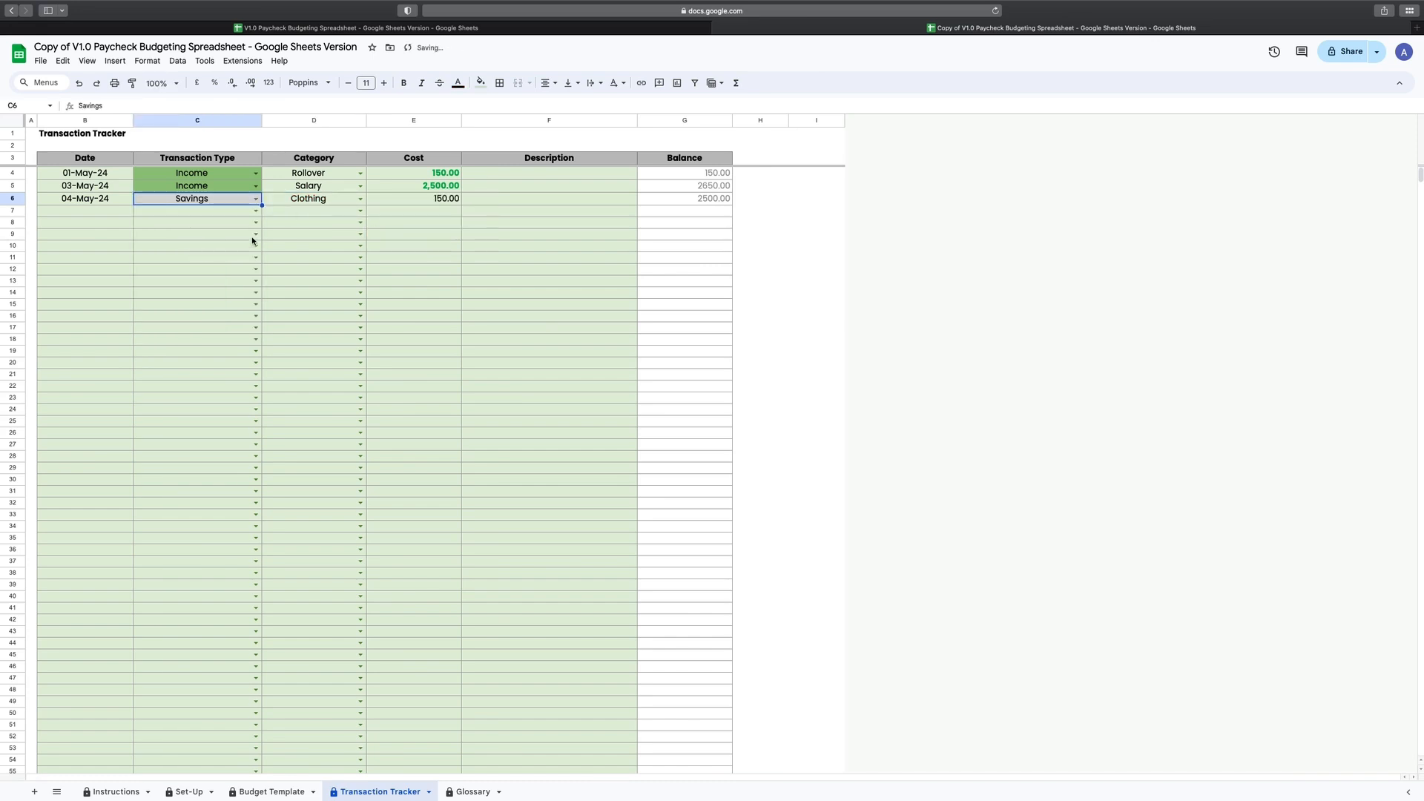
click(359, 199)
click(320, 233)
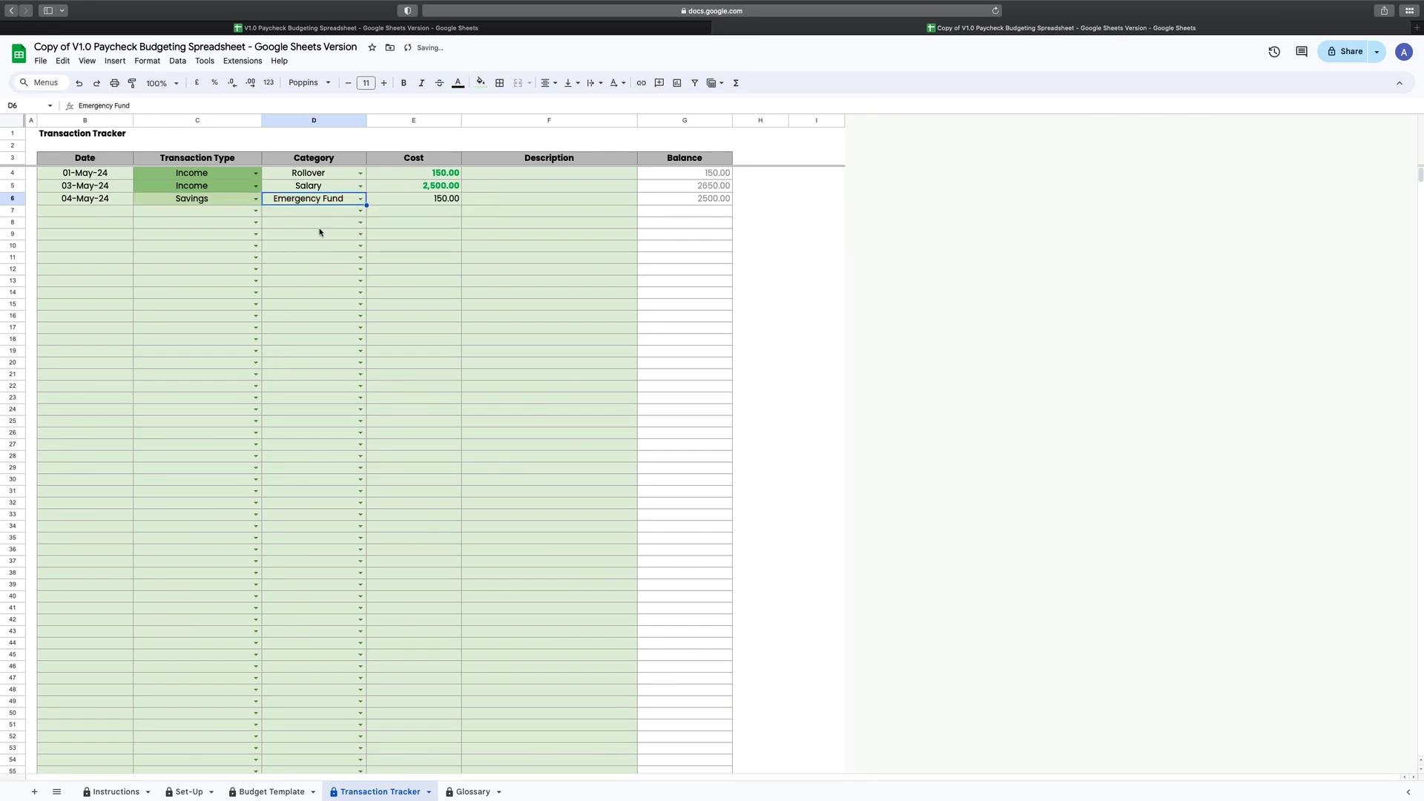
click(256, 200)
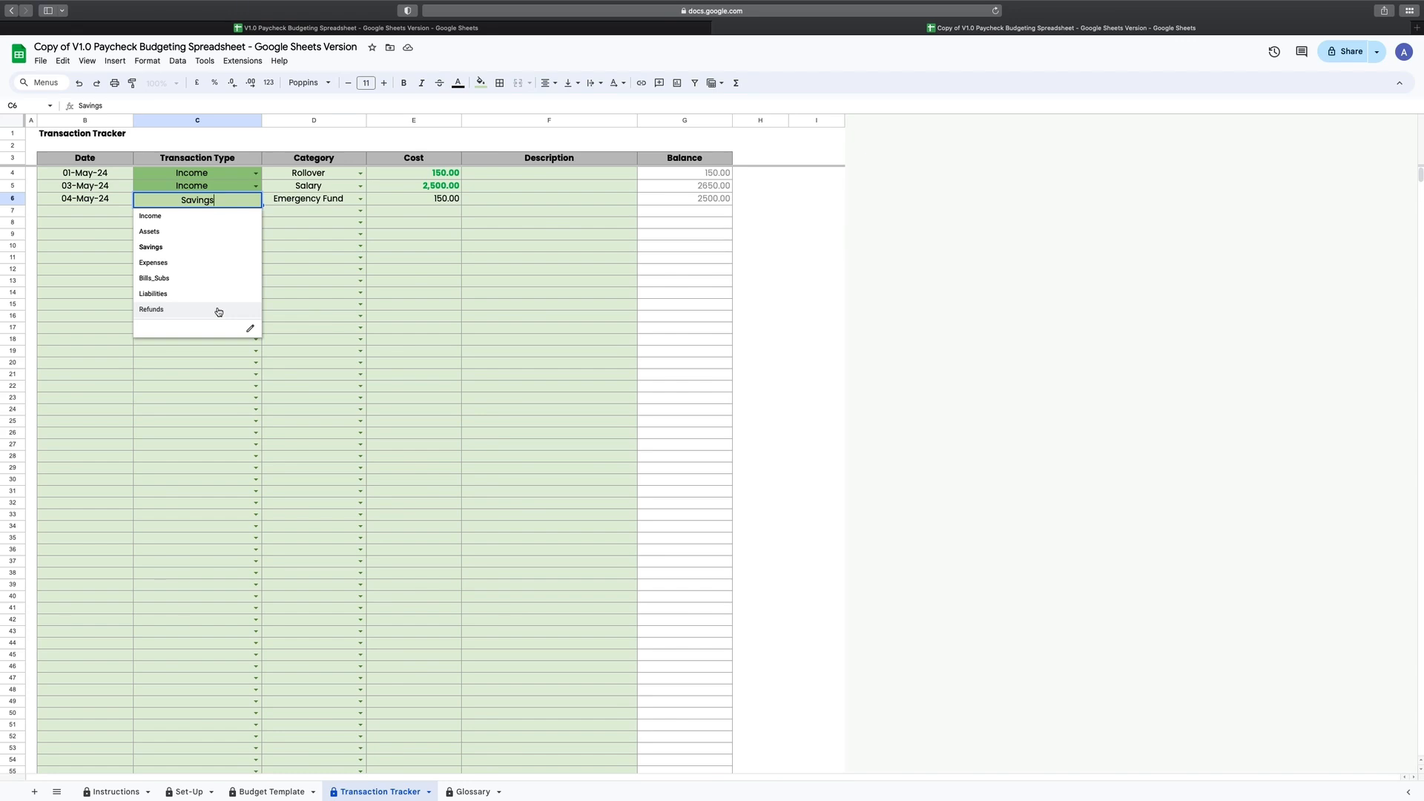
Add a transaction dated 05-May-24 with type Expenses, category Clothing and cost 23
click(109, 212)
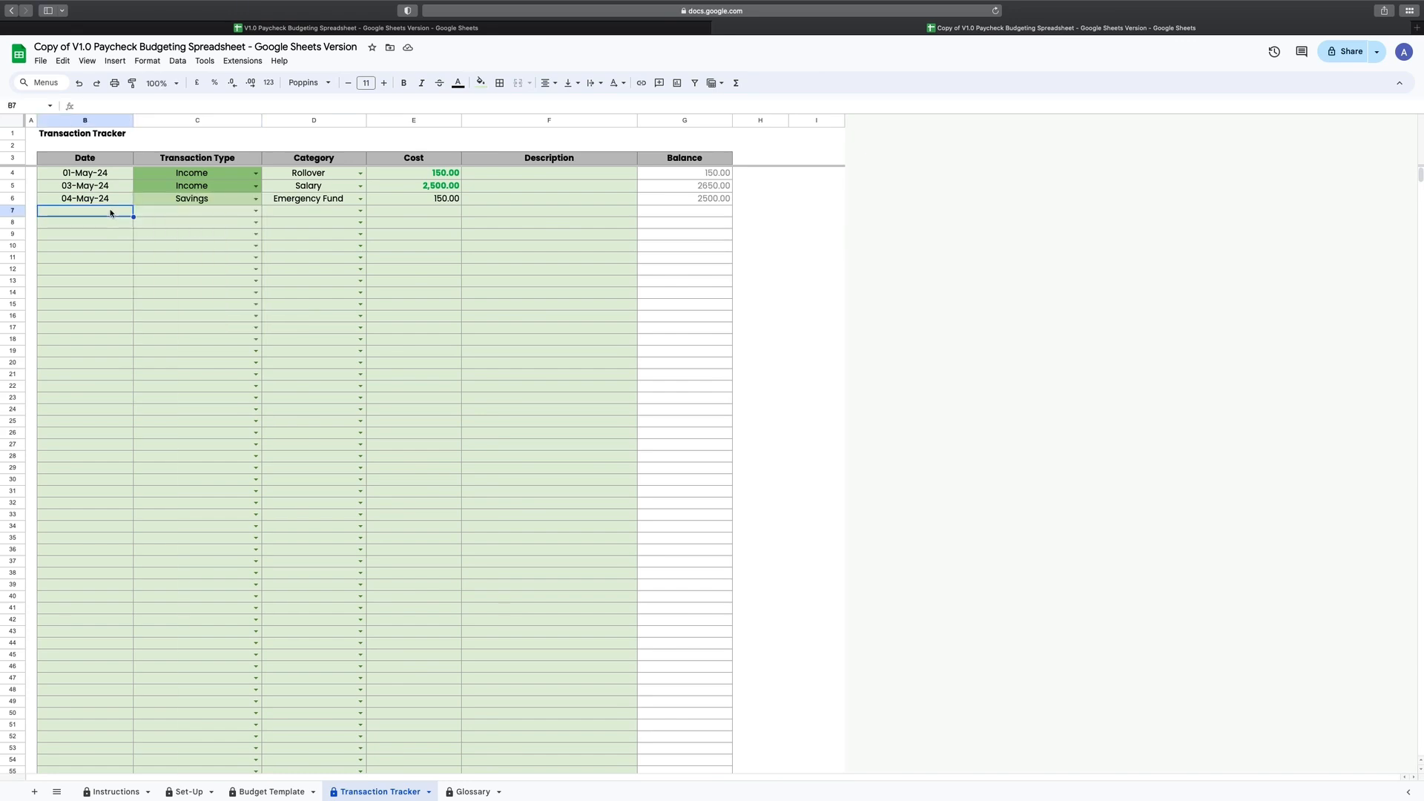
text(5/5/24)
key(Tab)
click(256, 211)
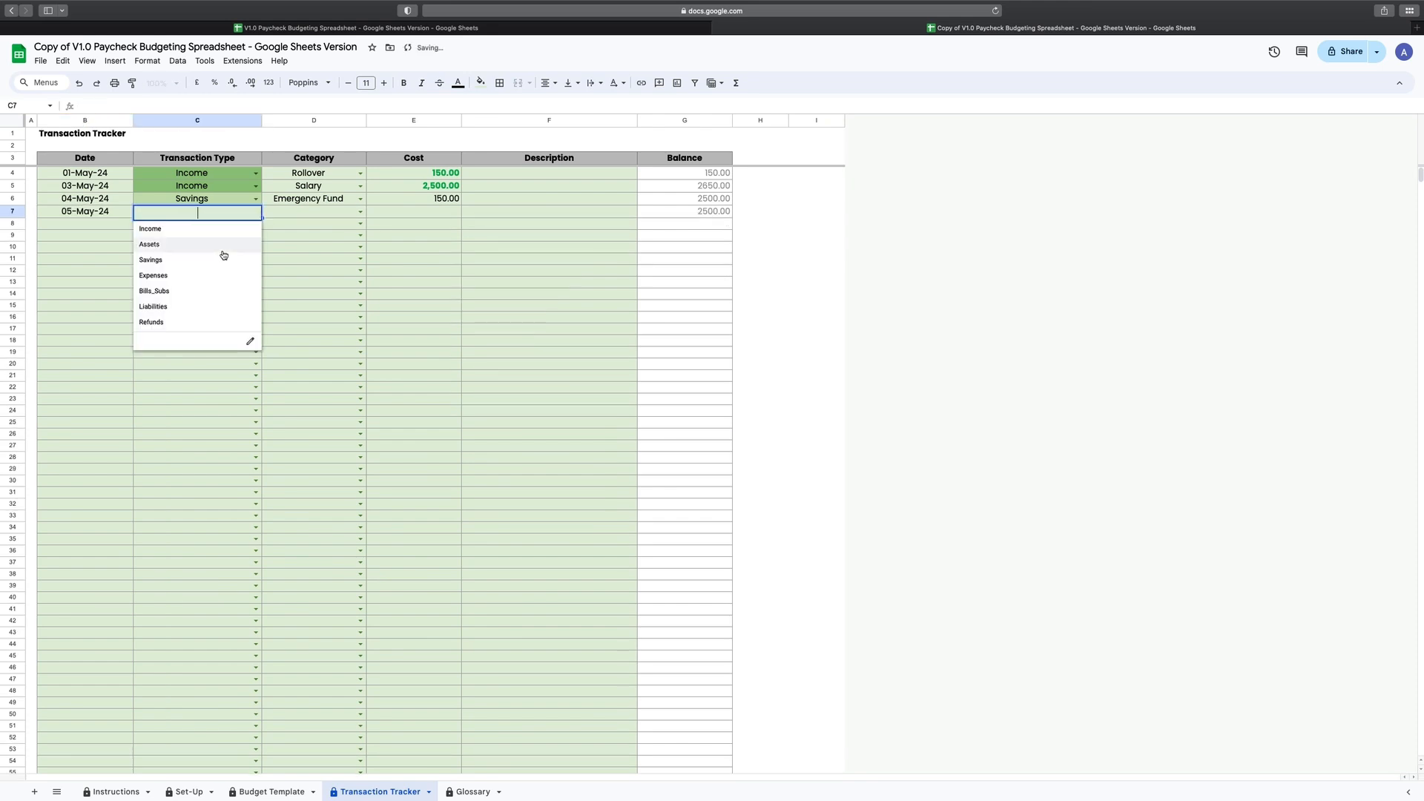
click(193, 275)
click(360, 212)
click(369, 212)
click(360, 212)
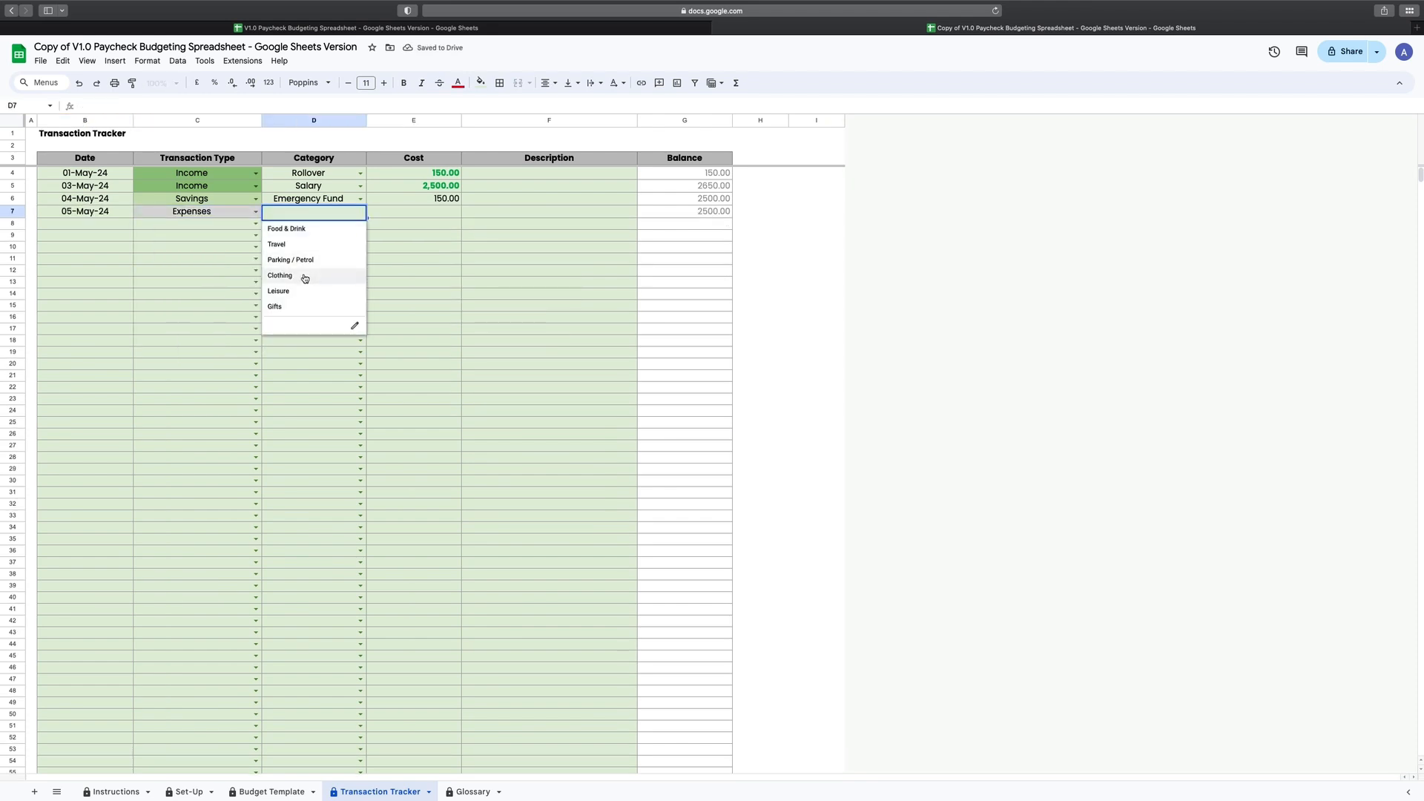
click(304, 276)
click(386, 212)
text(23)
key(Return)
Add a transaction dated 06-May-24 with type Refunds, category Clothing and cost 15
click(87, 226)
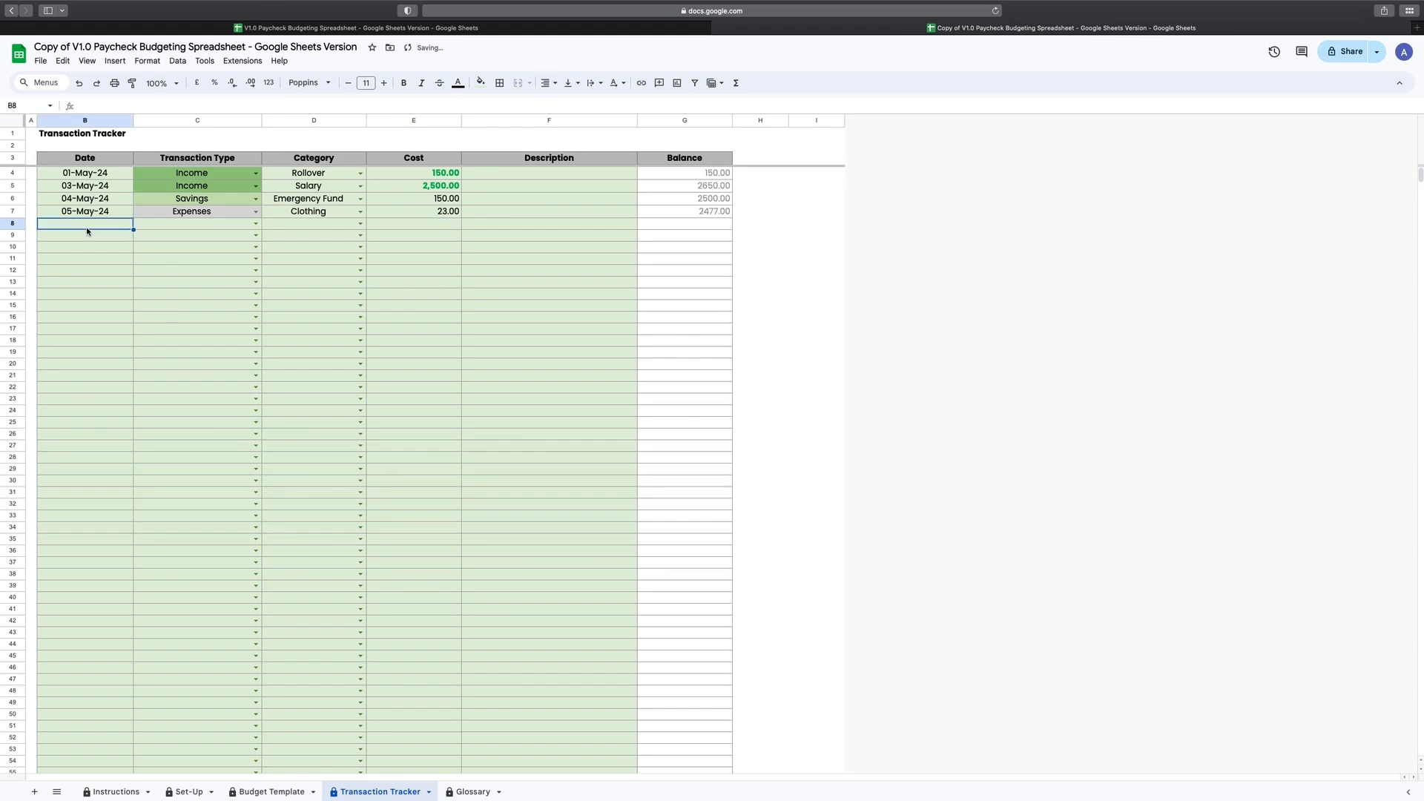
text(6/5/24)
key(Tab)
click(256, 226)
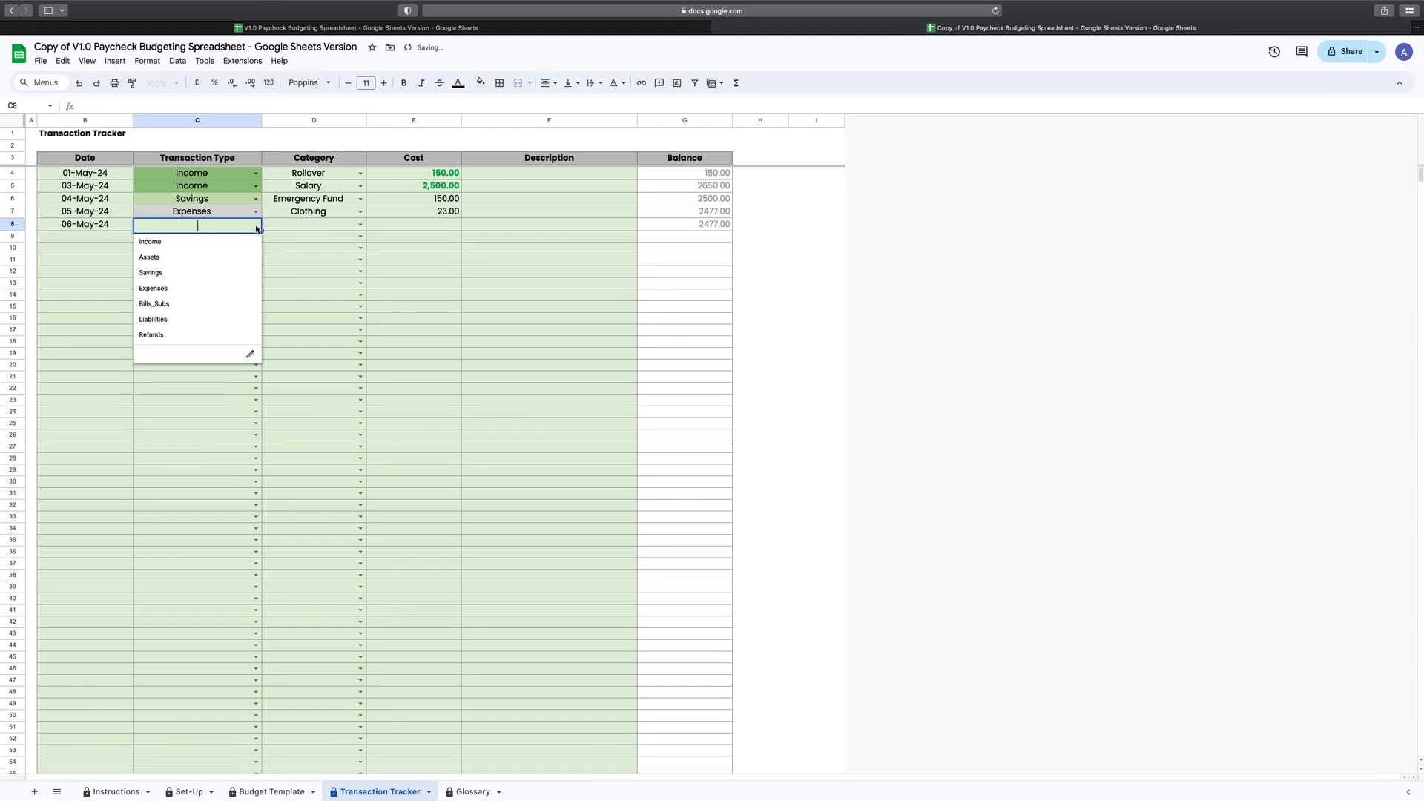
click(160, 334)
click(360, 225)
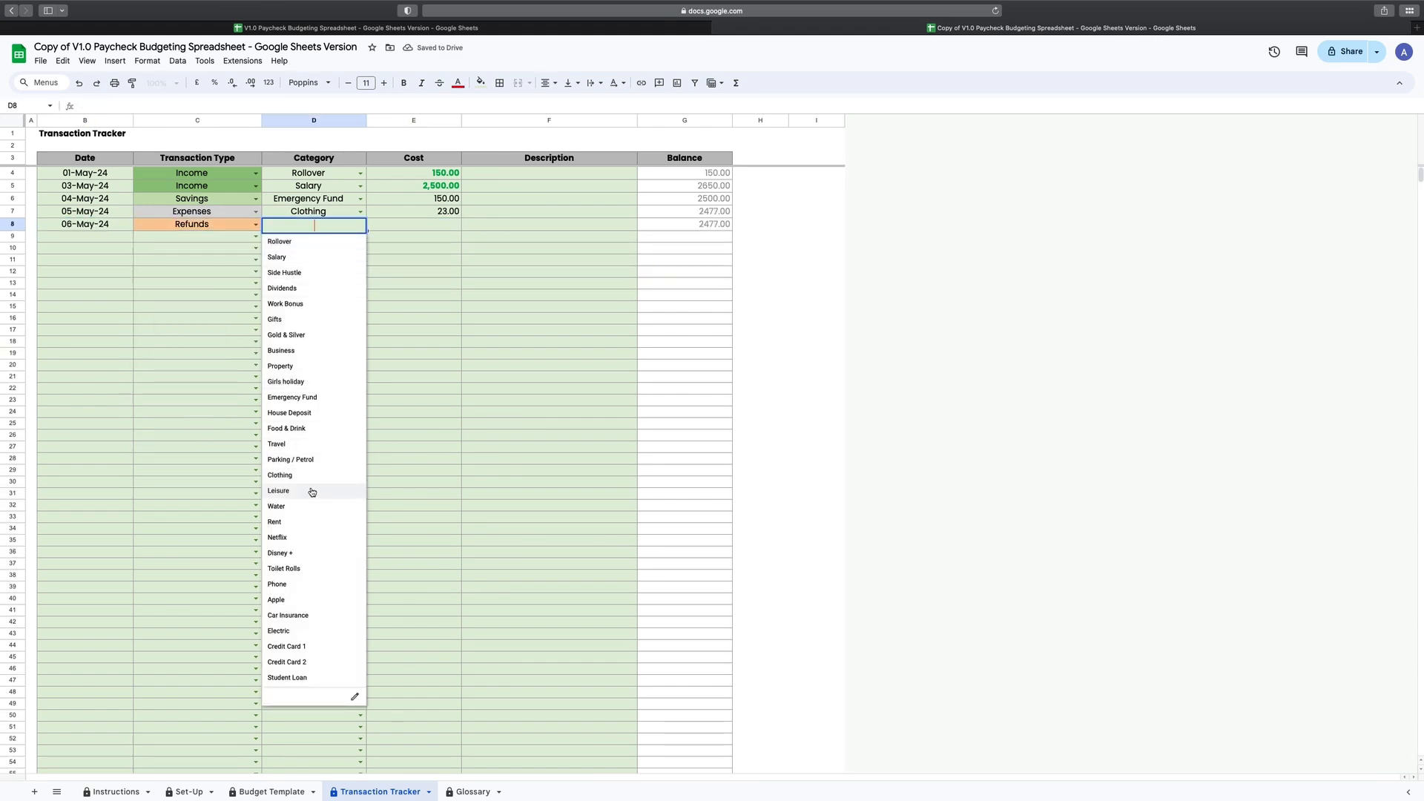
click(282, 475)
click(438, 226)
text(15)
key(Return)
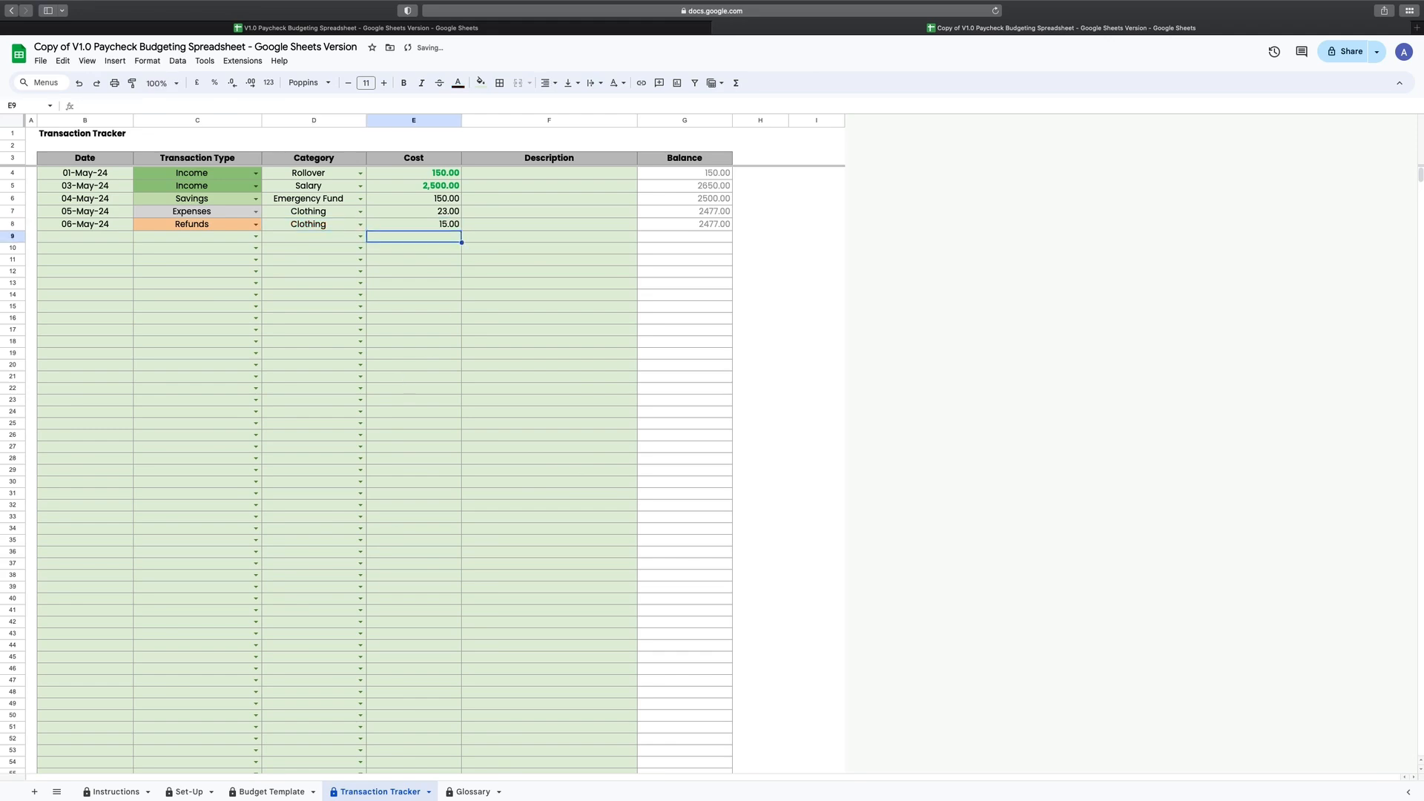
Give the clothing refund transaction the description "Part-refunded"
click(467, 225)
text(Part-refunded)
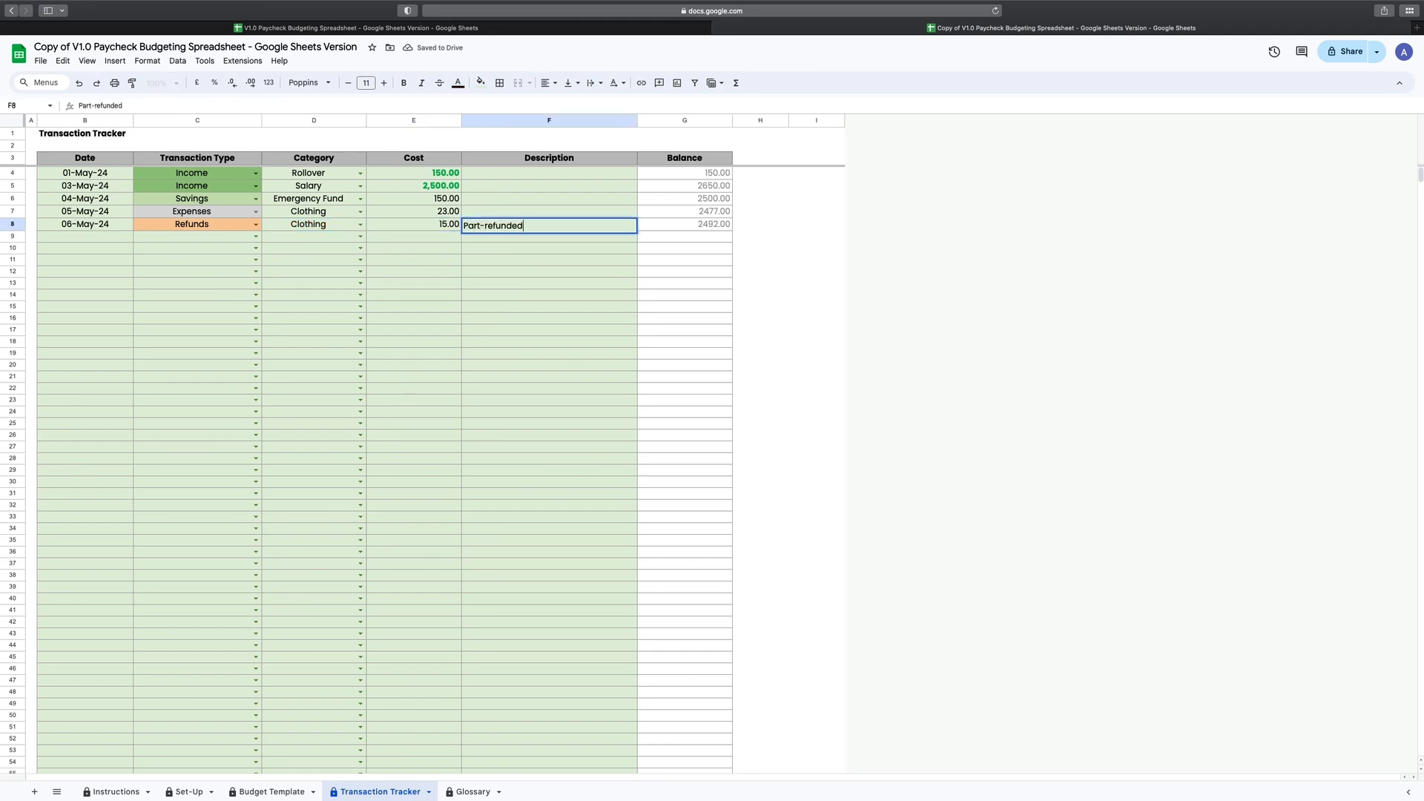
key(Return)
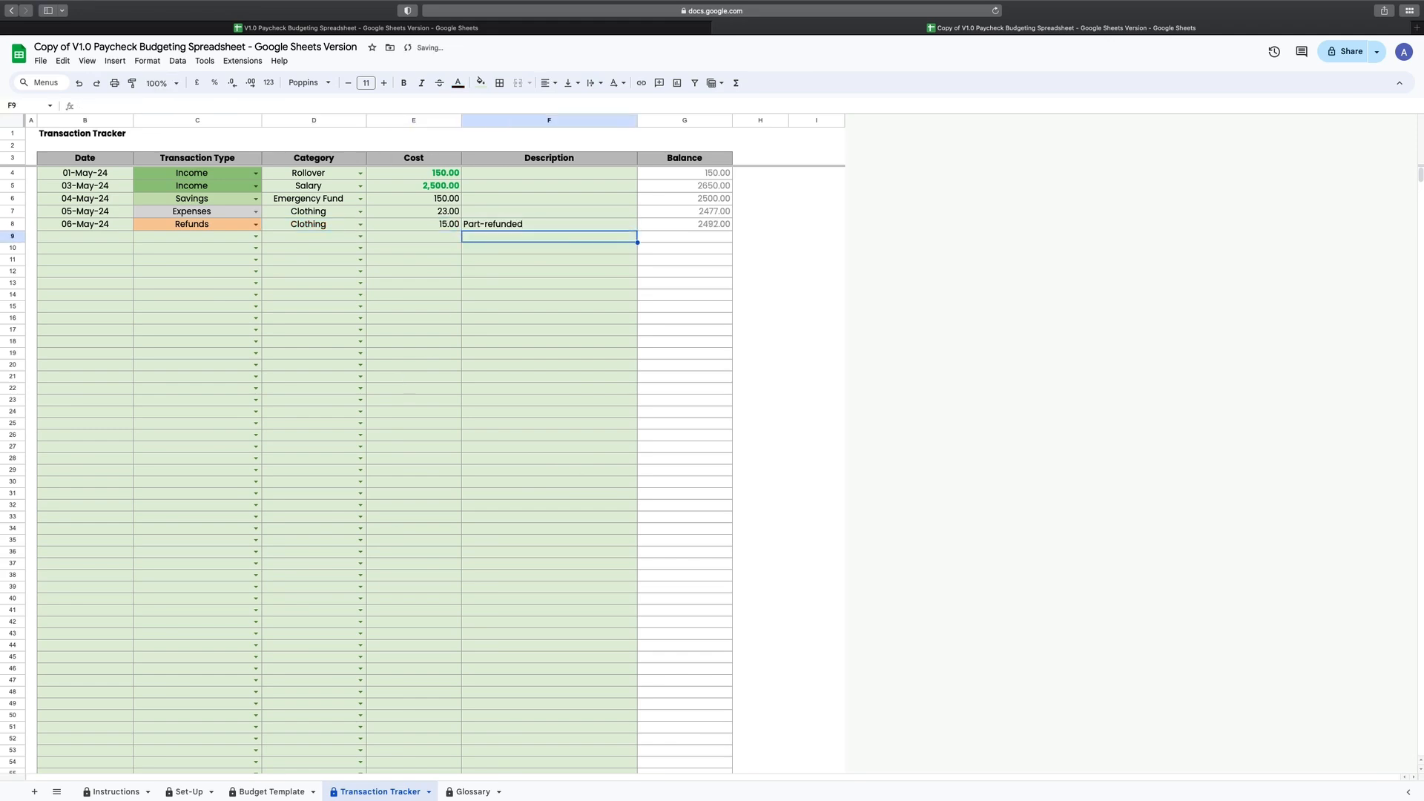
Add a transaction dated 06-May-24 with type Bills_Subs, category Disney + and cost 9.99
click(105, 245)
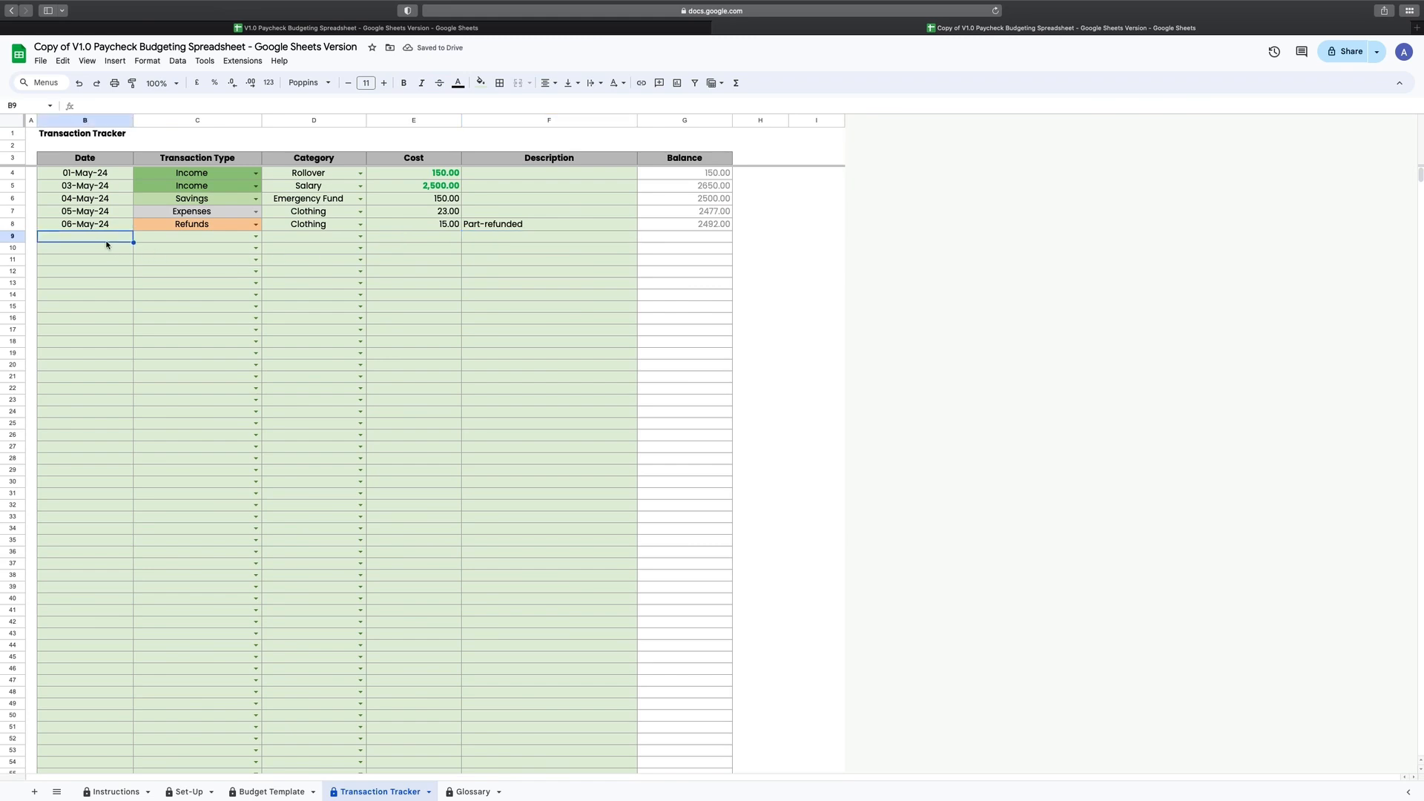
text(06/05)
key(Tab)
click(255, 236)
click(181, 320)
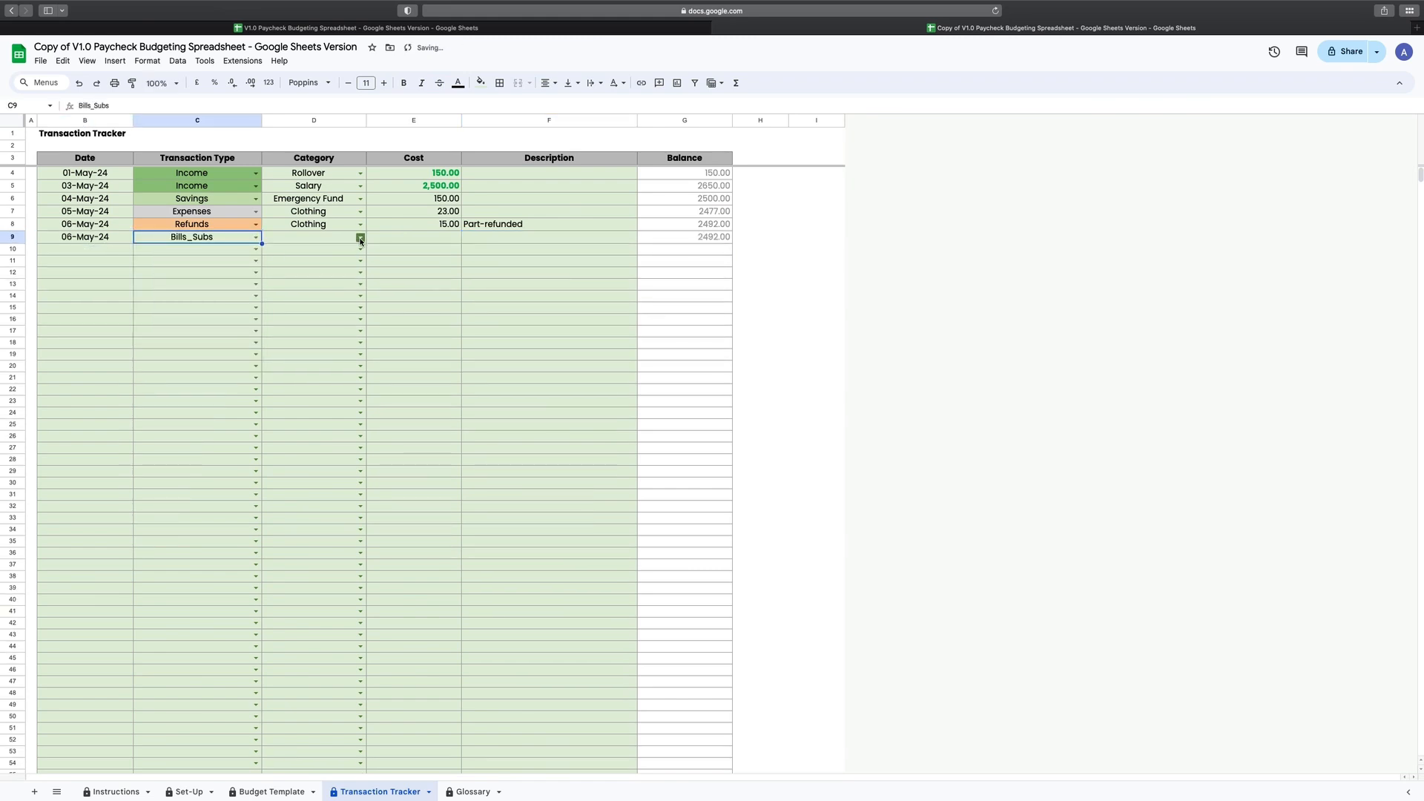
click(361, 237)
click(356, 256)
click(393, 239)
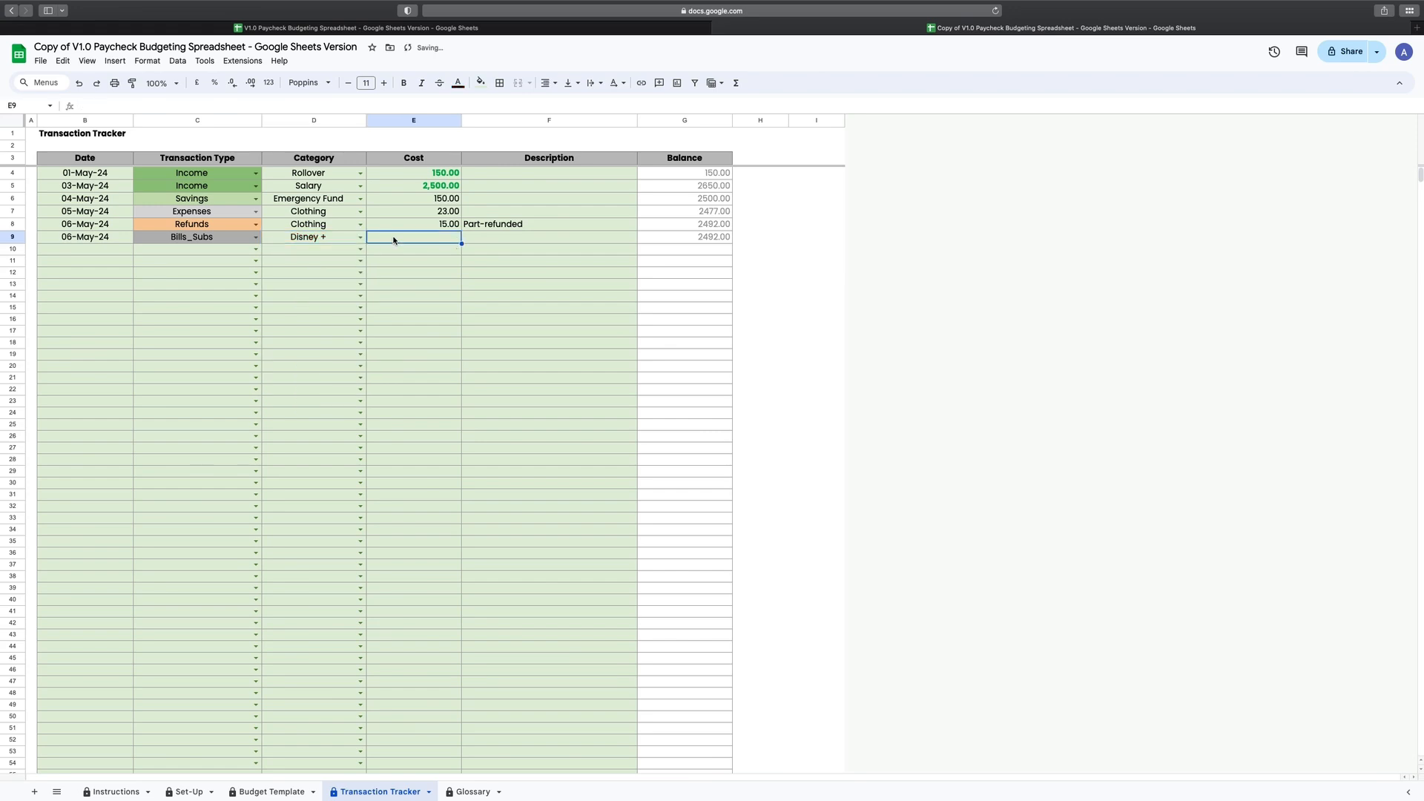
text(9.99)
key(Return)
Add a transaction dated 07-May-24 with type Liabilities, category Credit Card 2 and cost 100
click(84, 251)
text(7-m)
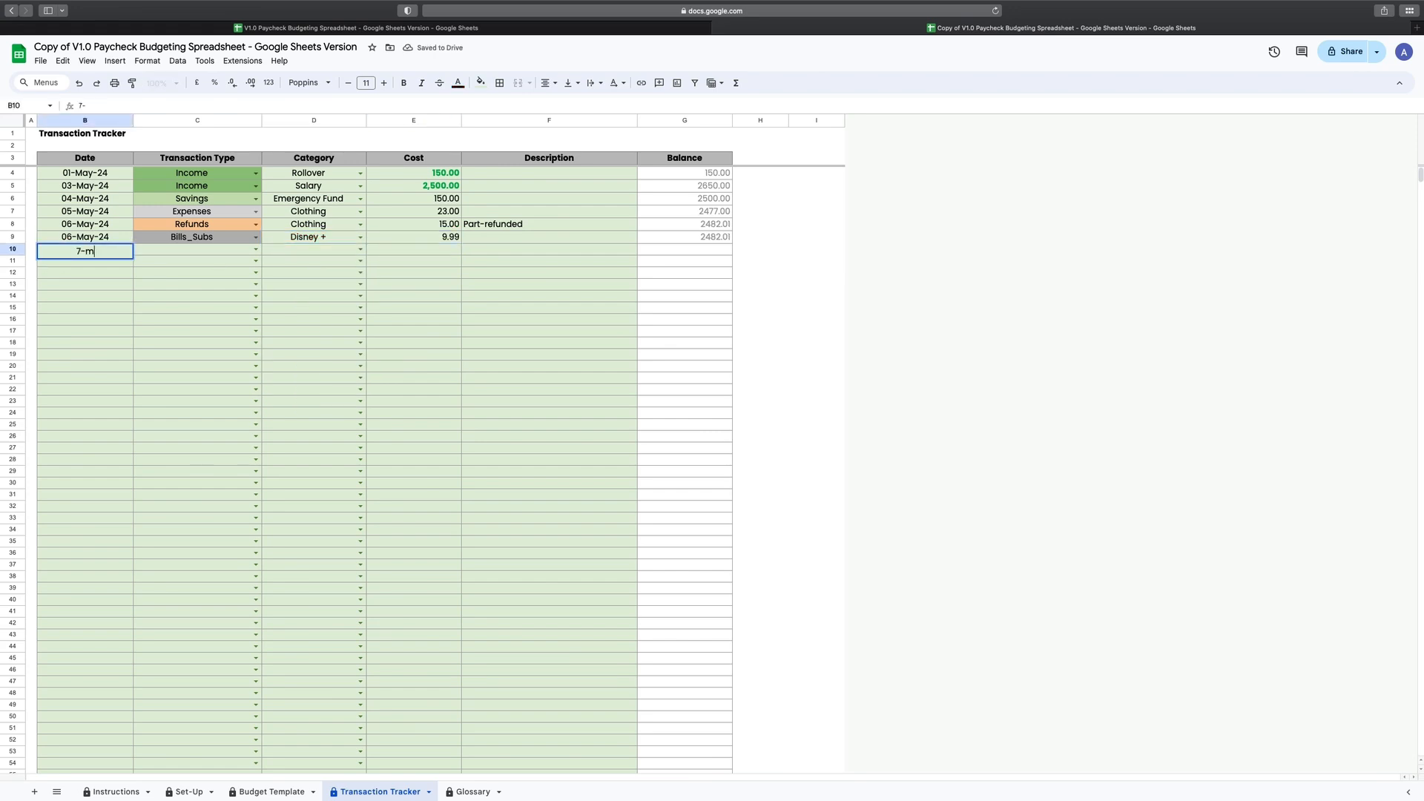
text(ay)
key(Tab)
click(255, 249)
click(198, 345)
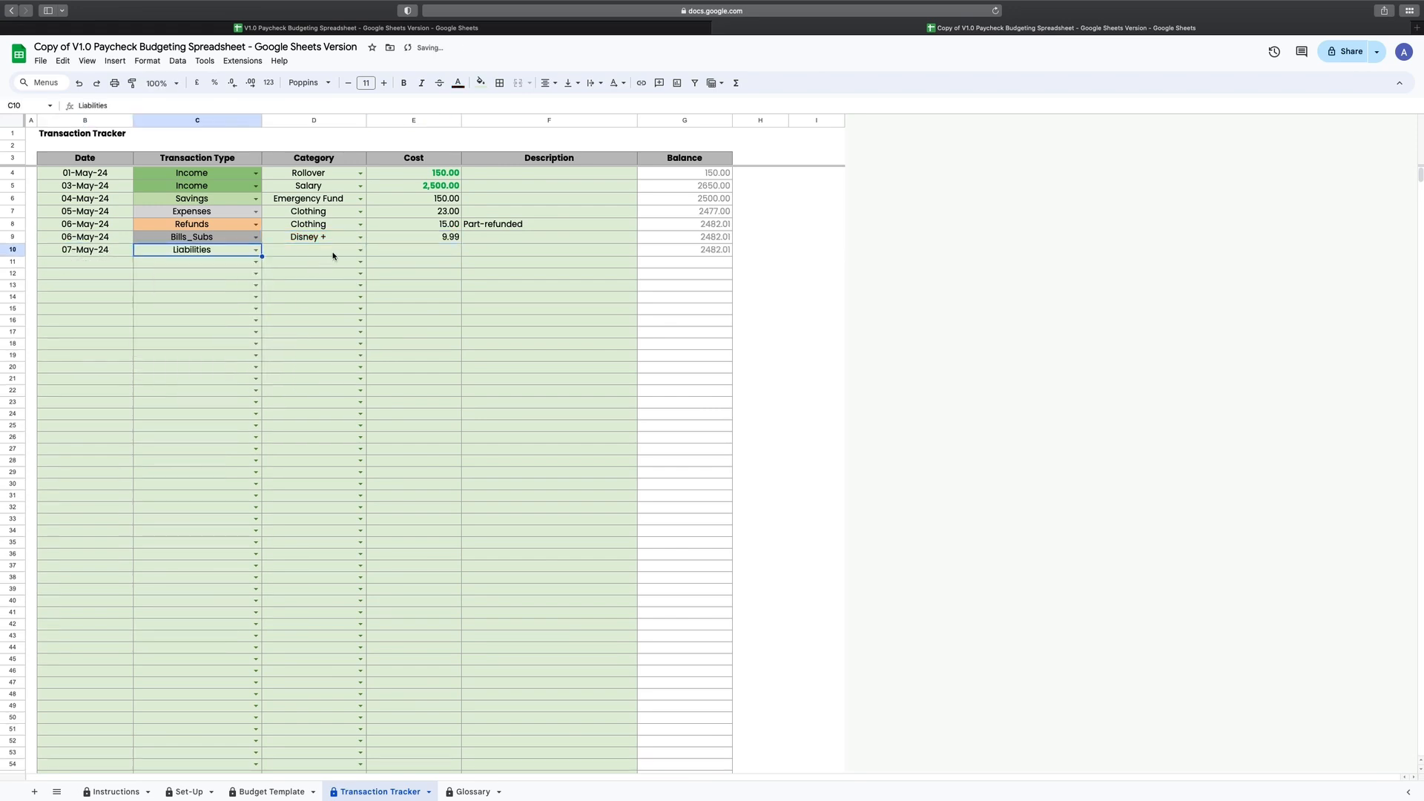
click(360, 250)
click(349, 275)
click(375, 252)
text(100)
key(Return)
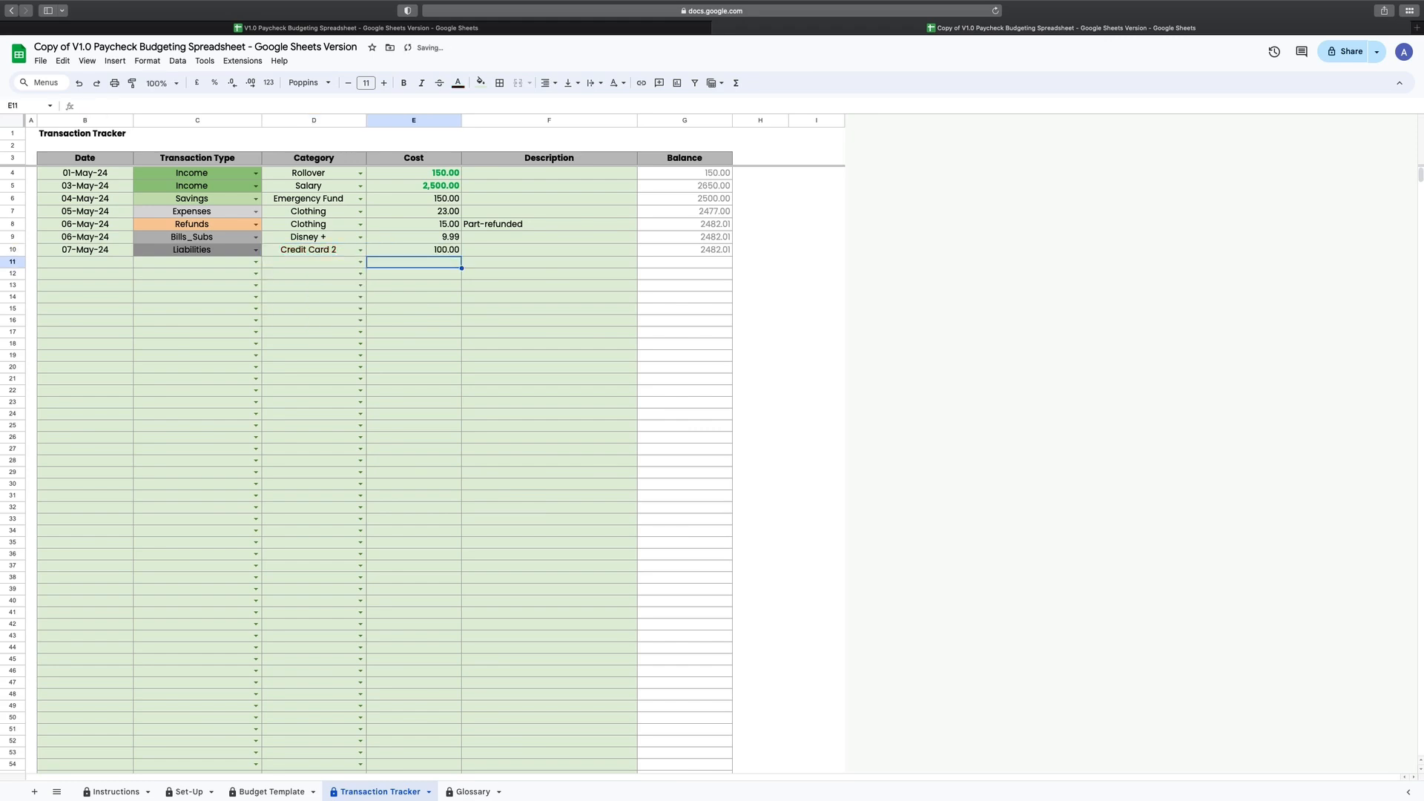
Add a transaction dated 7-May-24 with type Assets, category Business and cost 130
click(111, 262)
text(7-may)
key(Tab)
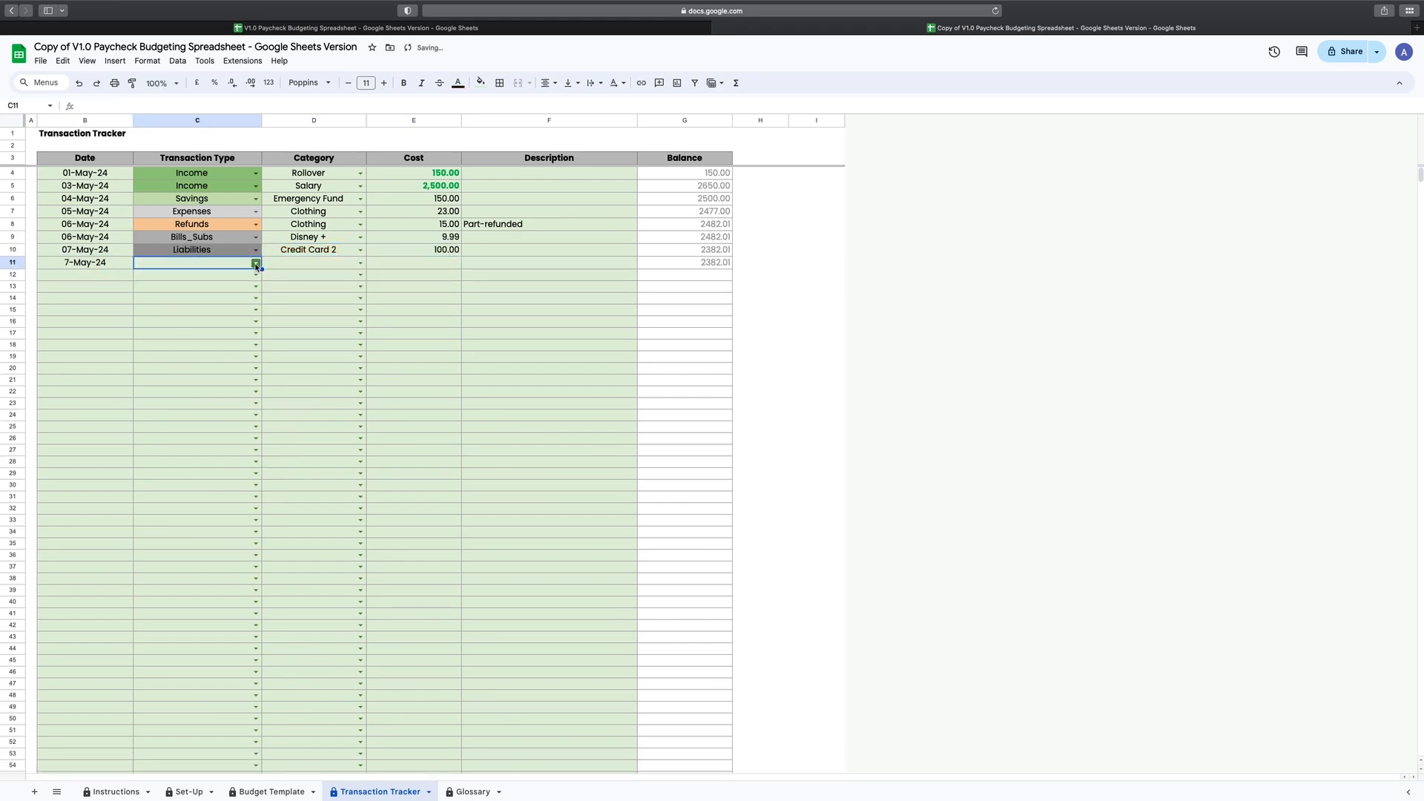
click(256, 263)
click(201, 300)
click(359, 263)
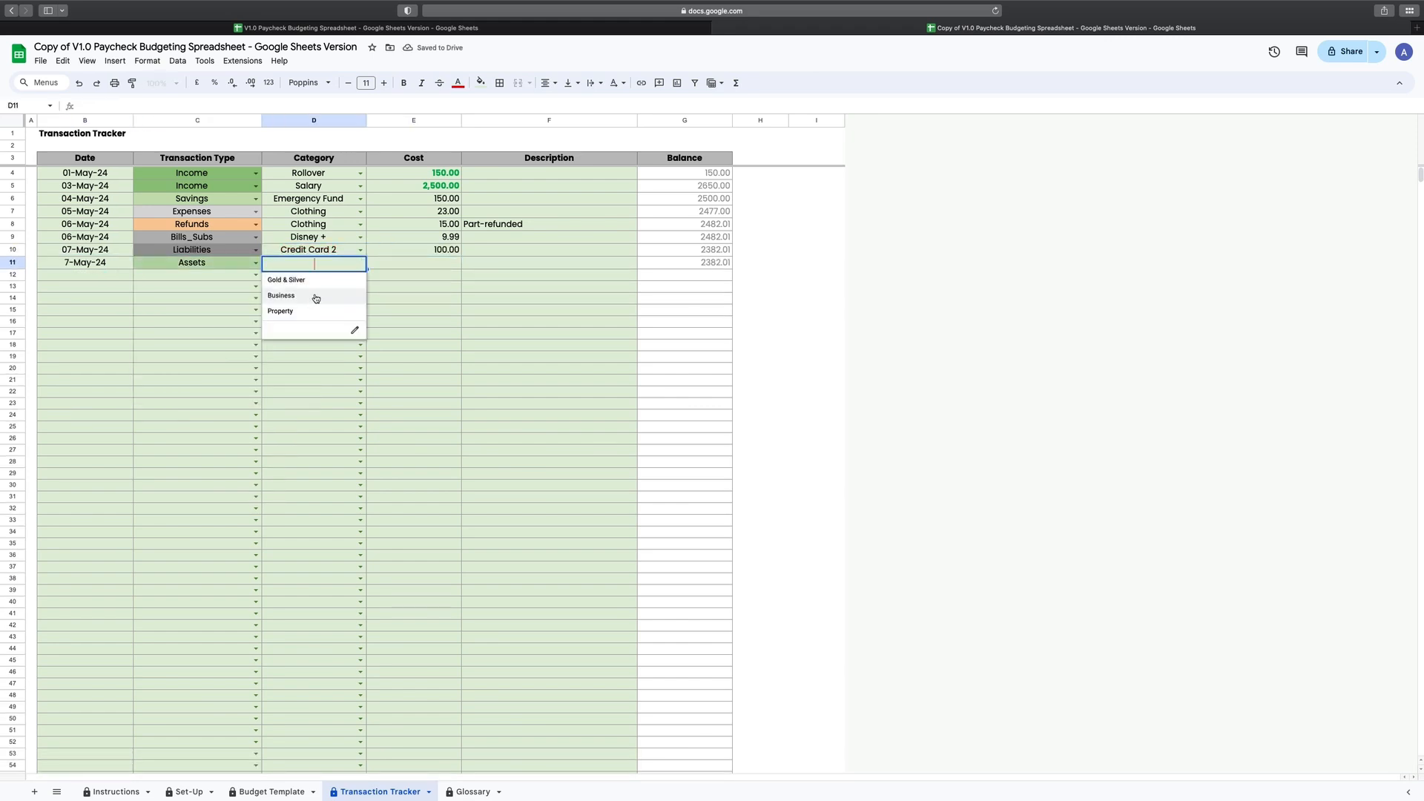
click(316, 298)
click(381, 263)
text(130)
key(Return)
Add a transaction dated 07-May-24 with type Expenses, category Food & Drink and cost 78
click(79, 280)
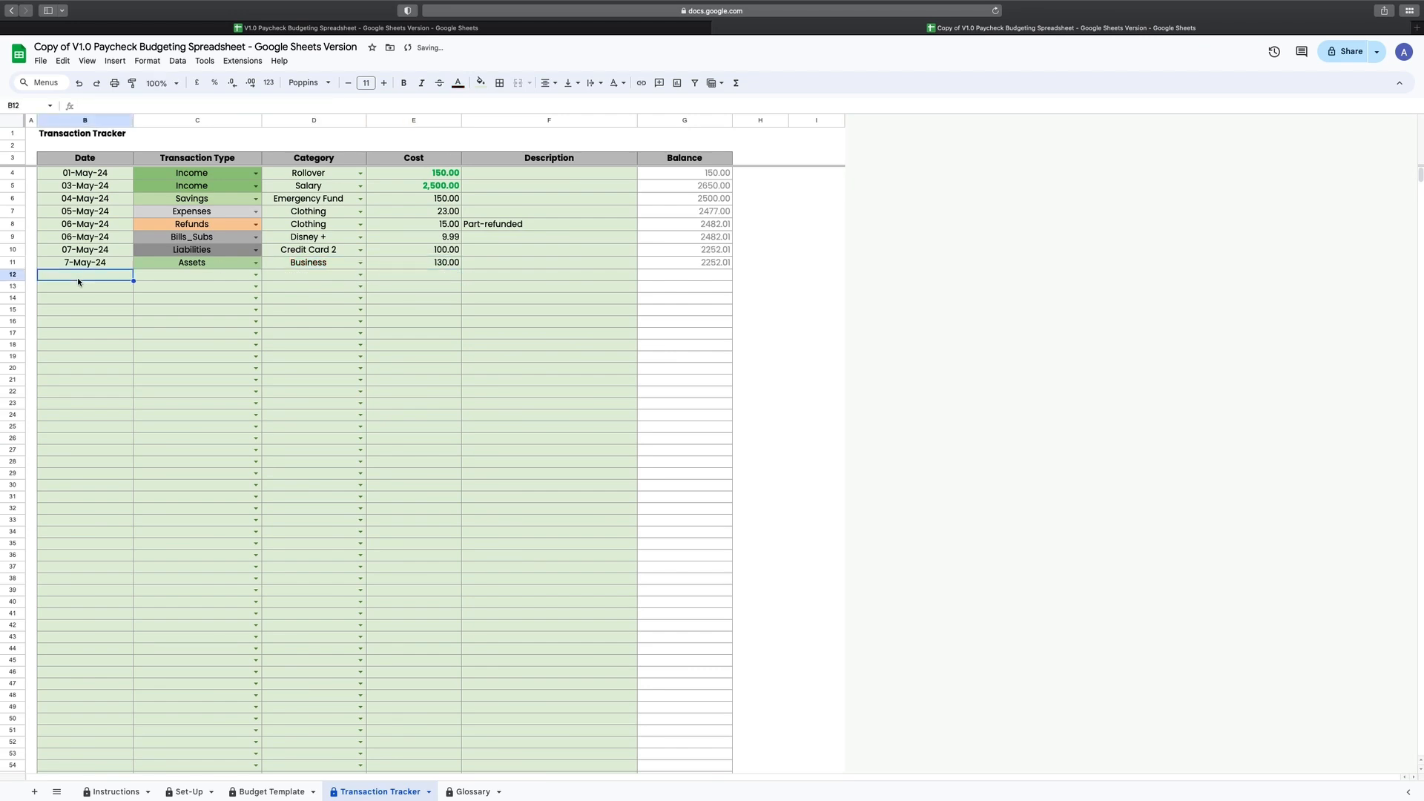
text(7-may)
key(Tab)
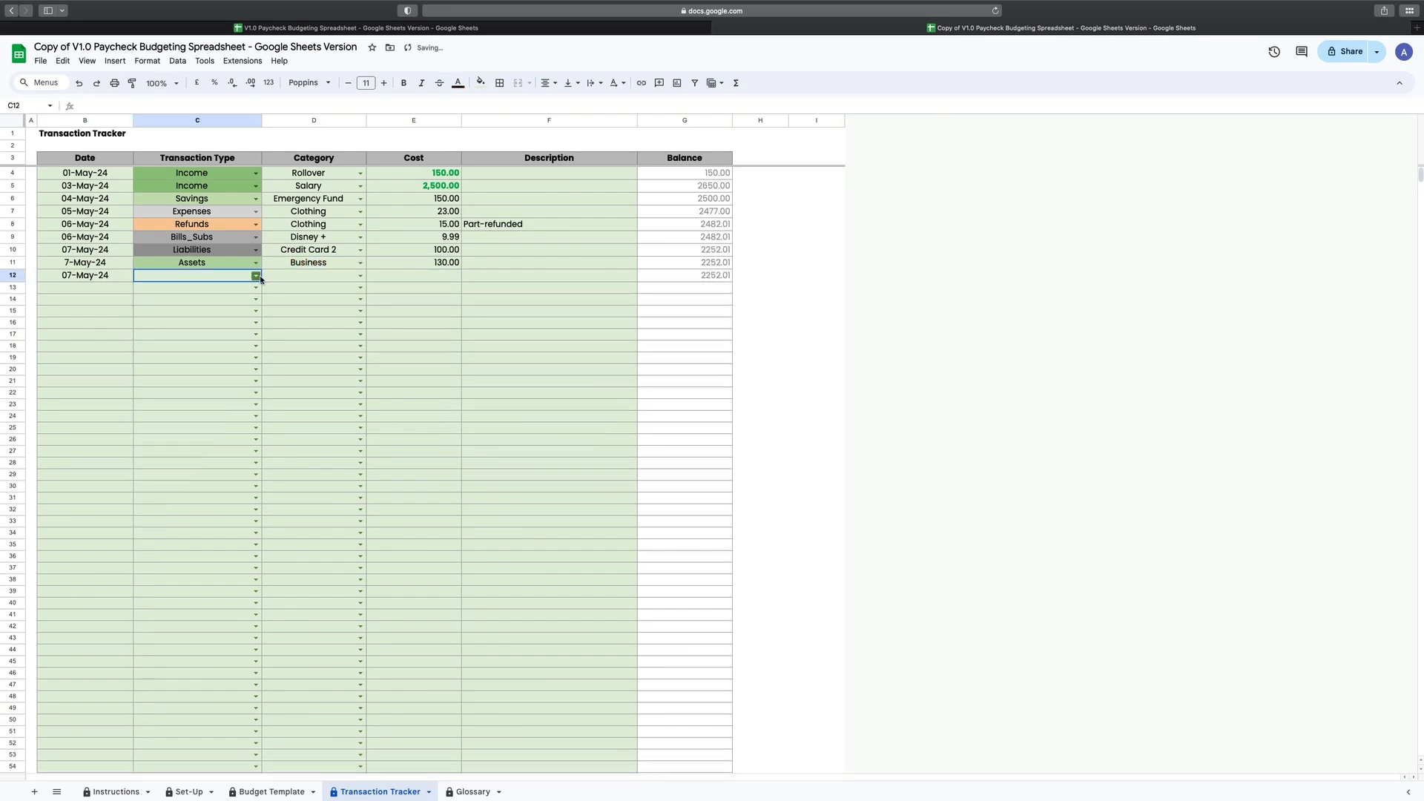
click(256, 276)
click(178, 340)
click(361, 275)
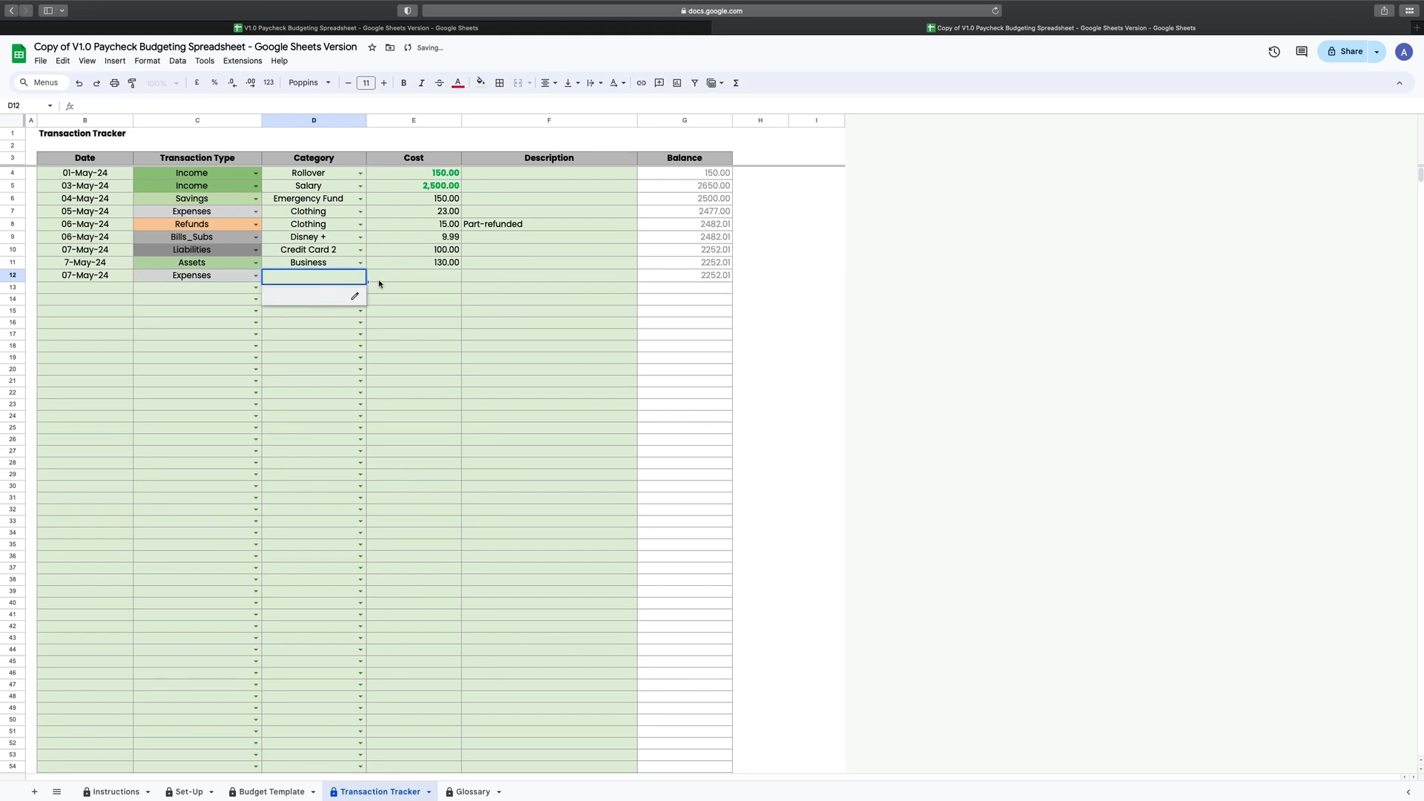
click(321, 295)
click(391, 282)
text(78)
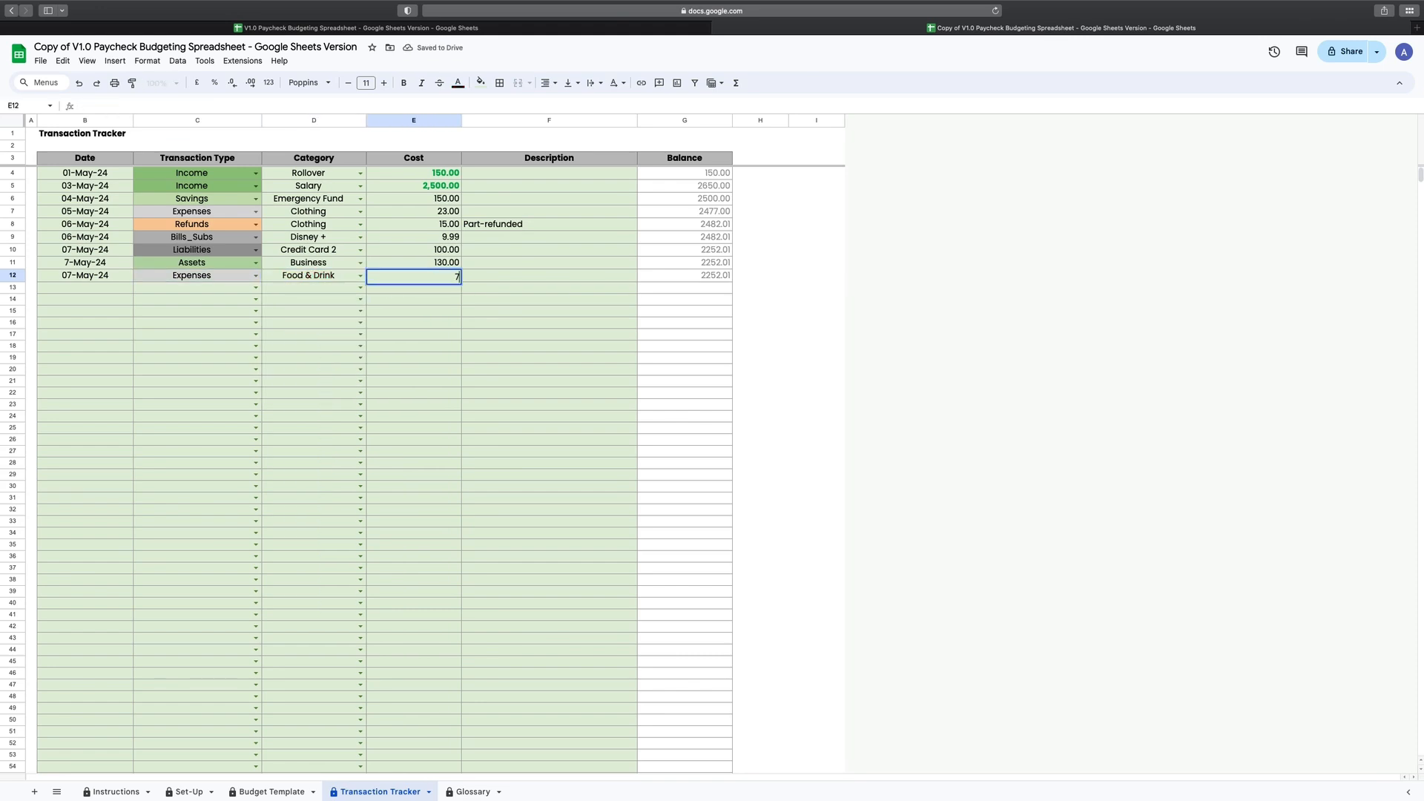
key(Return)
Add a transaction dated 08-May-24 with type Bills_Subs, category Rent and cost 400
click(113, 294)
text(08-May-24)
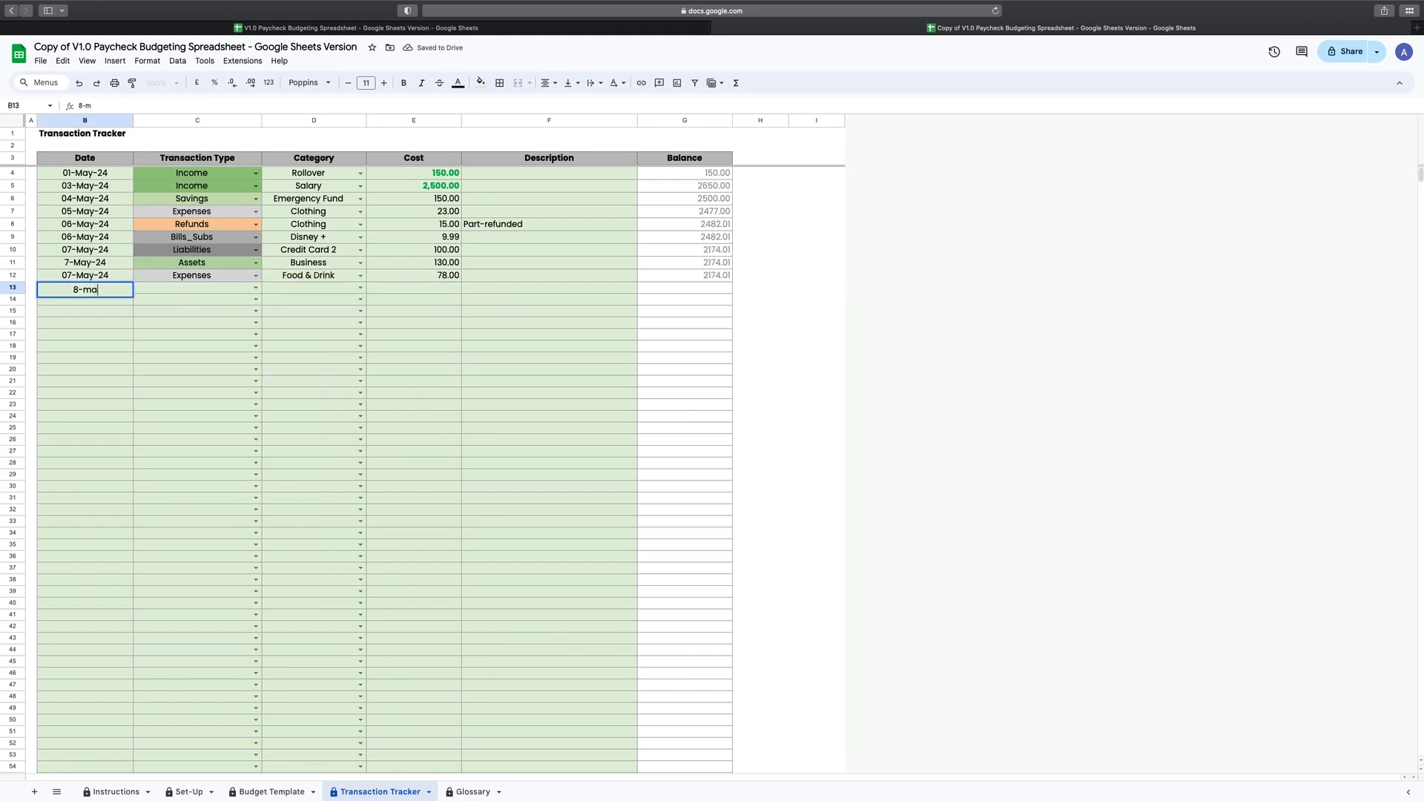
key(Tab)
key(Return)
click(185, 368)
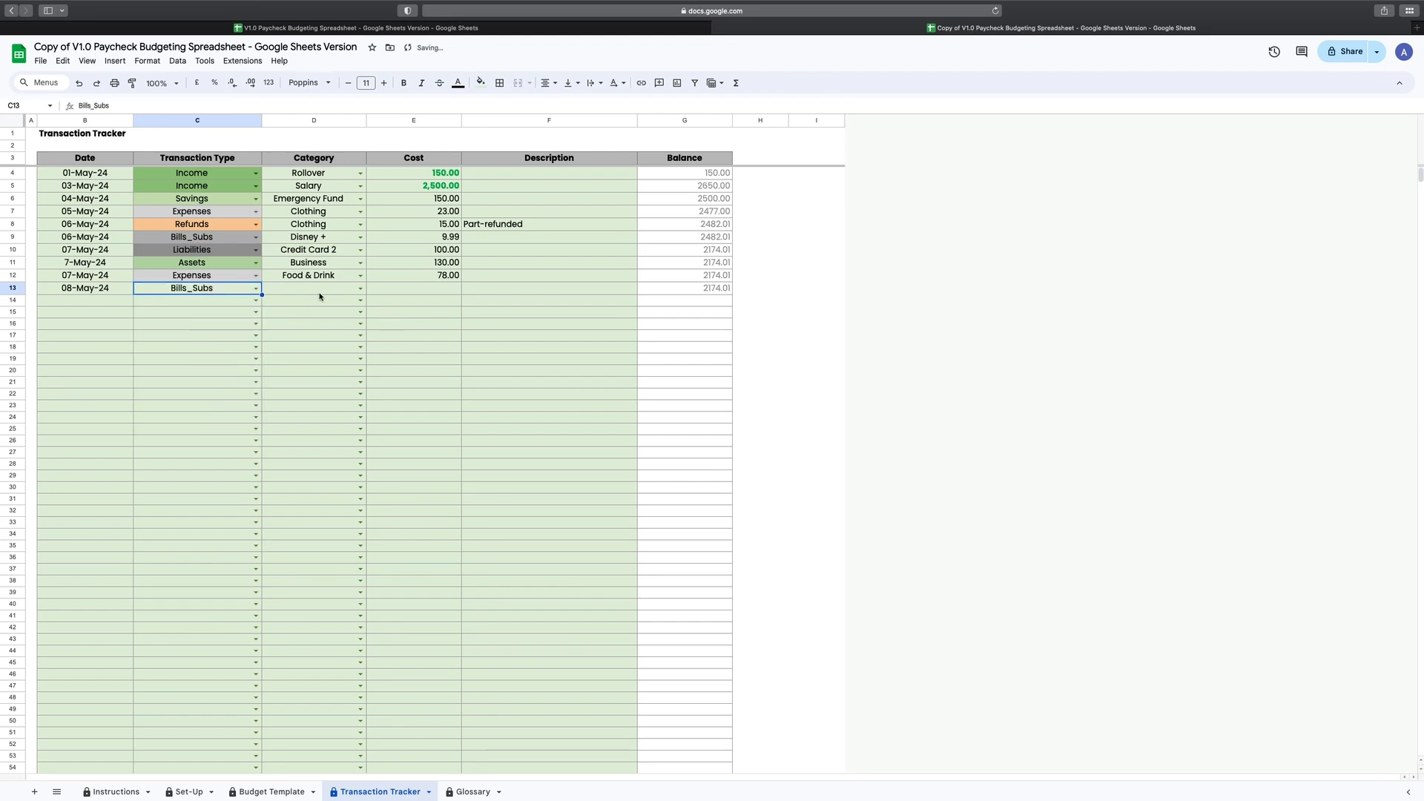
click(317, 295)
click(360, 288)
key(Down)
key(Down)
key(Return)
click(389, 292)
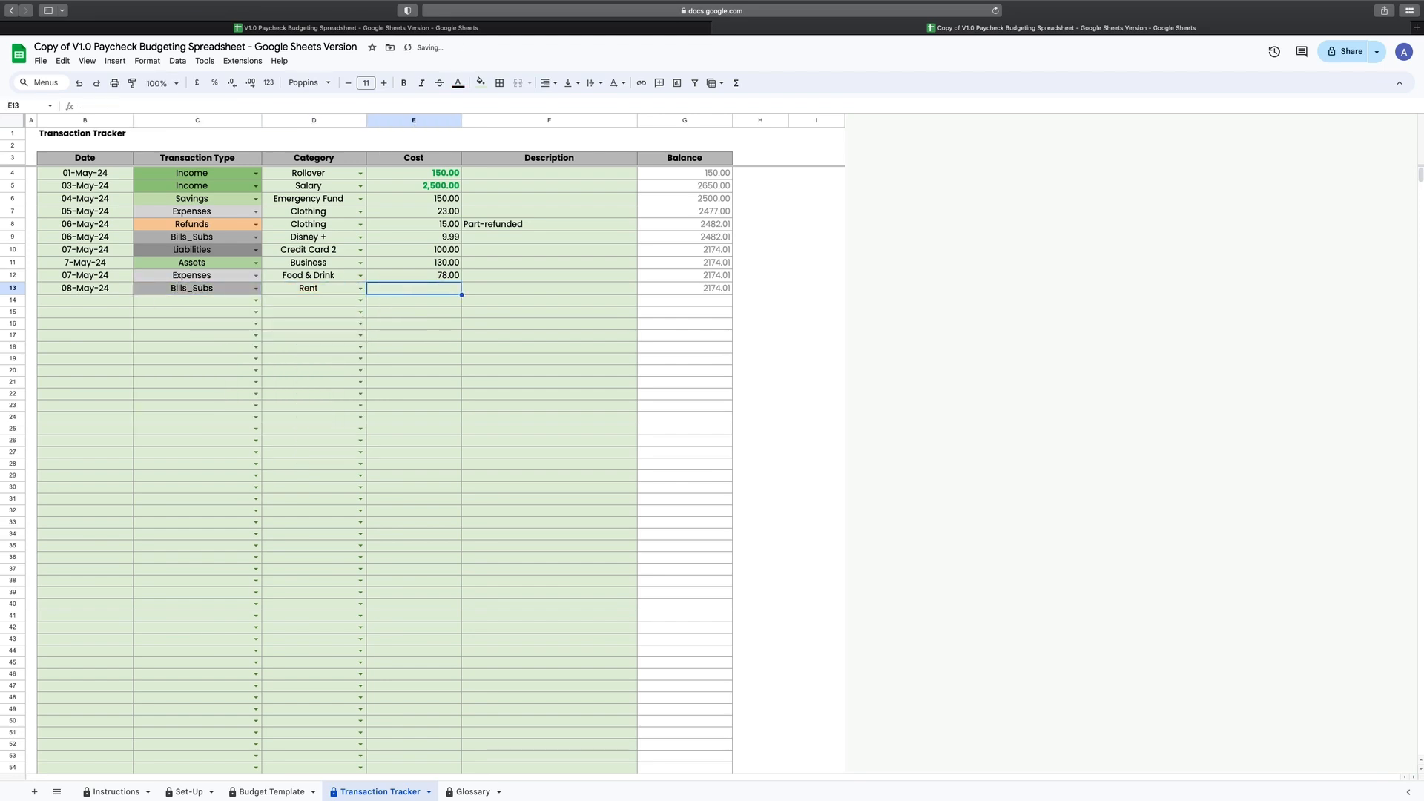
text(400)
key(Return)
Add a transaction dated 08-May-24 with type Assets, category Gold & Silver and cost 248
click(82, 301)
text(08-May-24)
key(Tab)
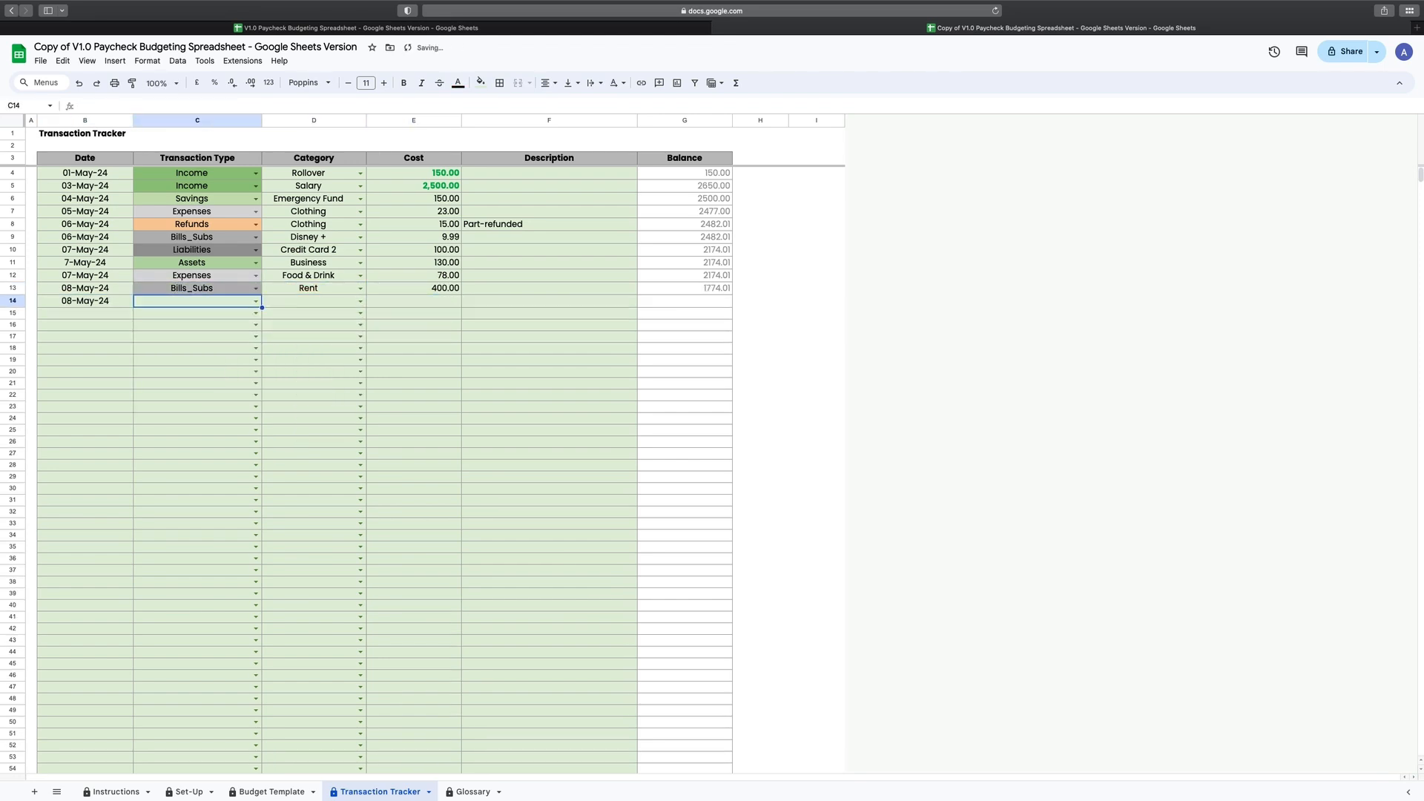
click(257, 303)
click(211, 334)
double_click(334, 301)
click(315, 319)
key(Tab)
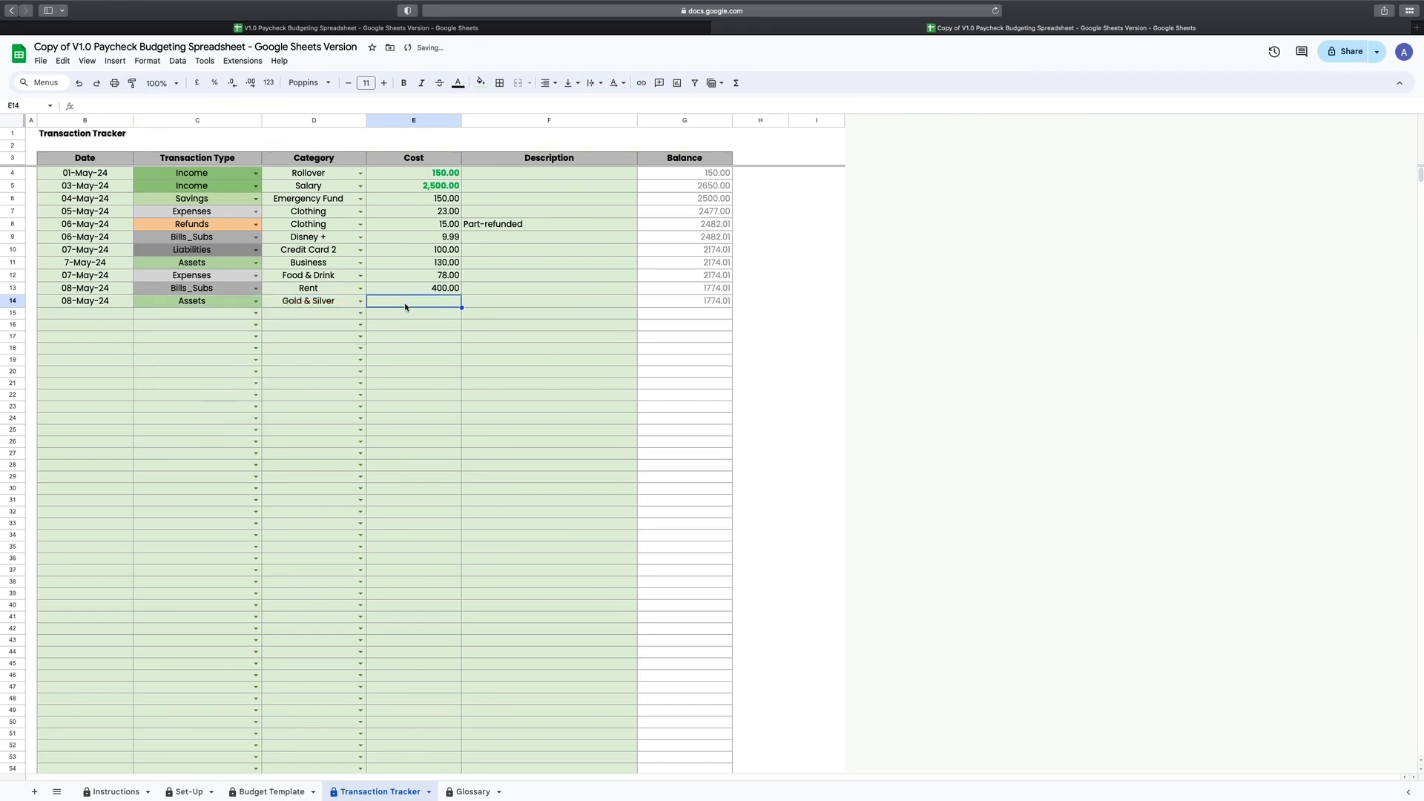
text(248)
key(Return)
Add a transaction dated 09-May-24 with type Savings, category House Deposit and cost 240
click(111, 315)
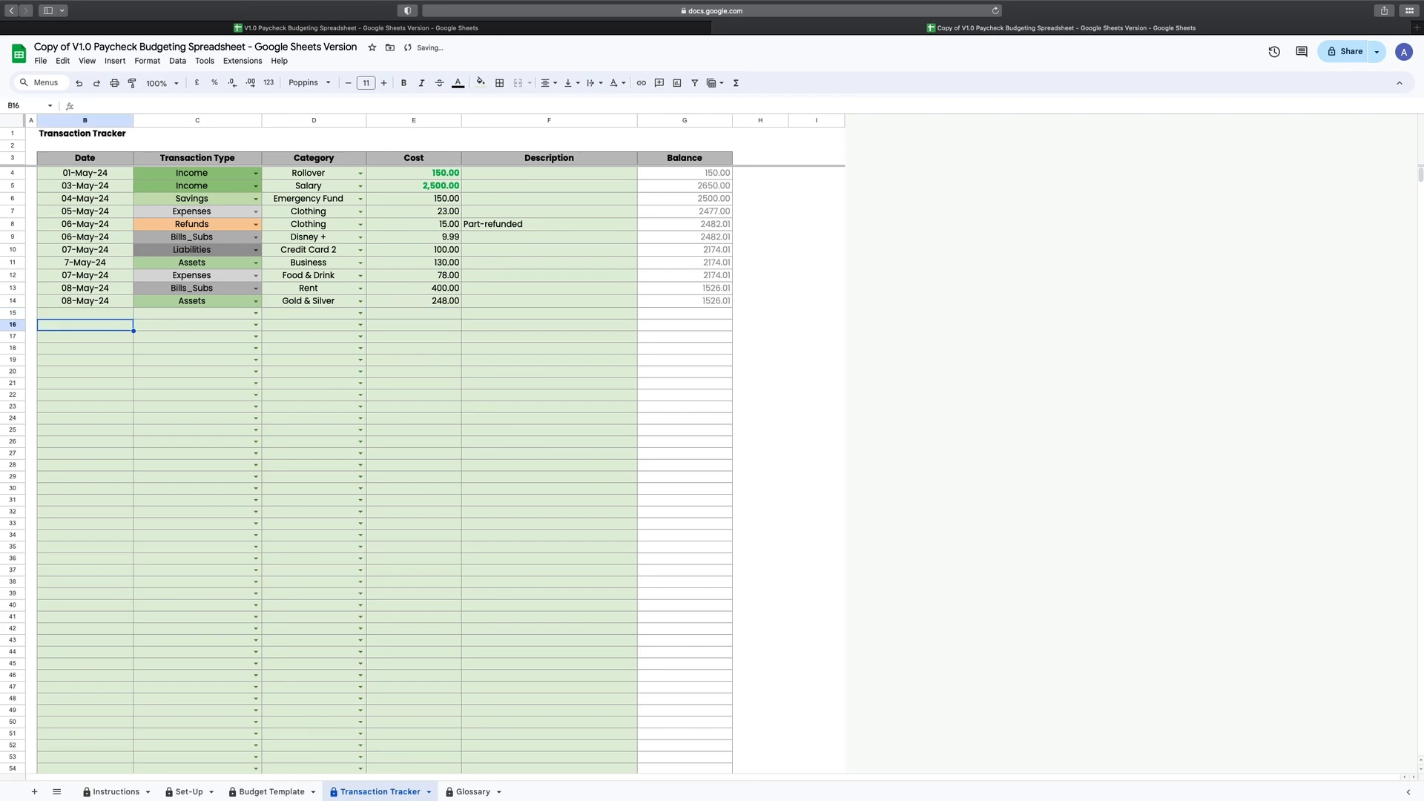
text(09-May-24)
key(Return)
click(256, 315)
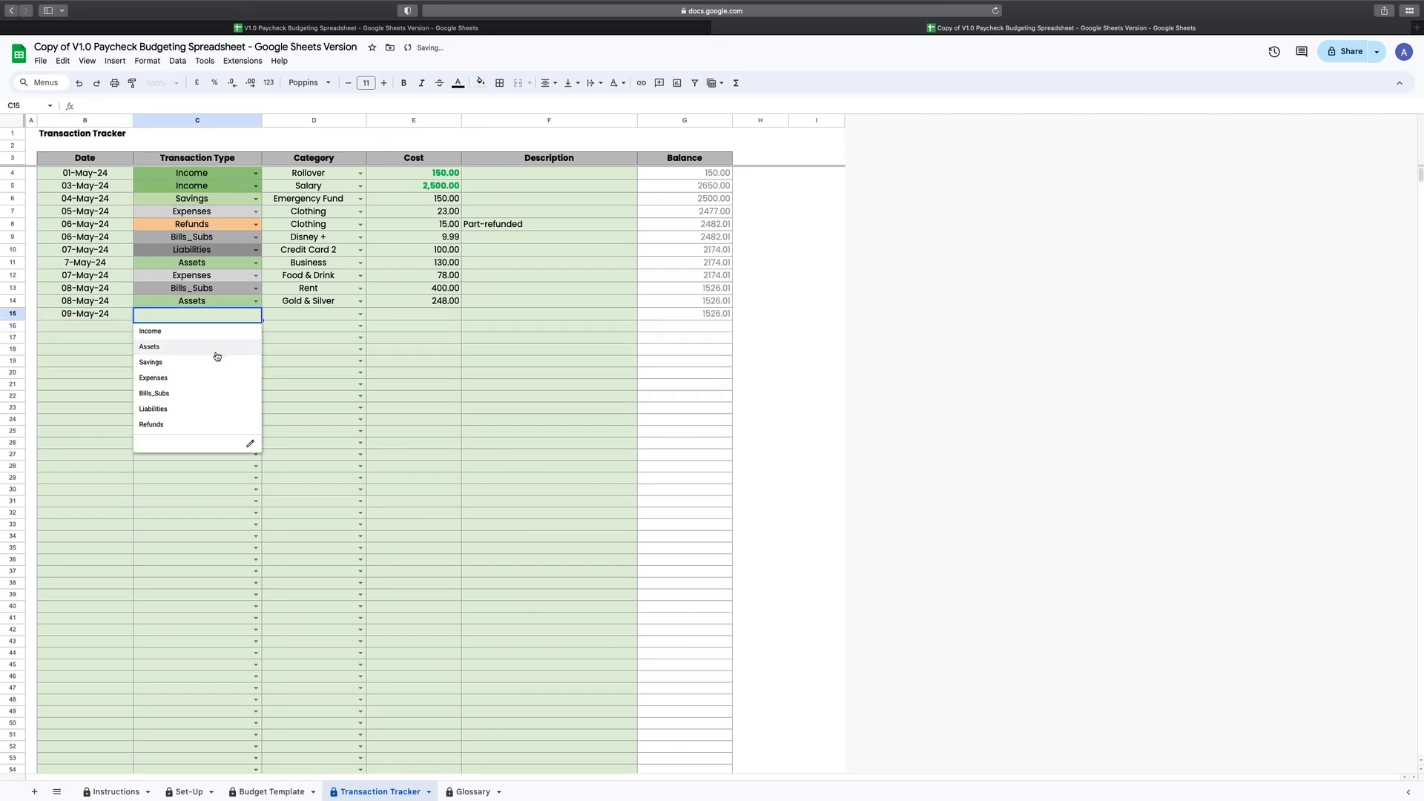
click(215, 358)
click(319, 314)
click(307, 362)
click(409, 315)
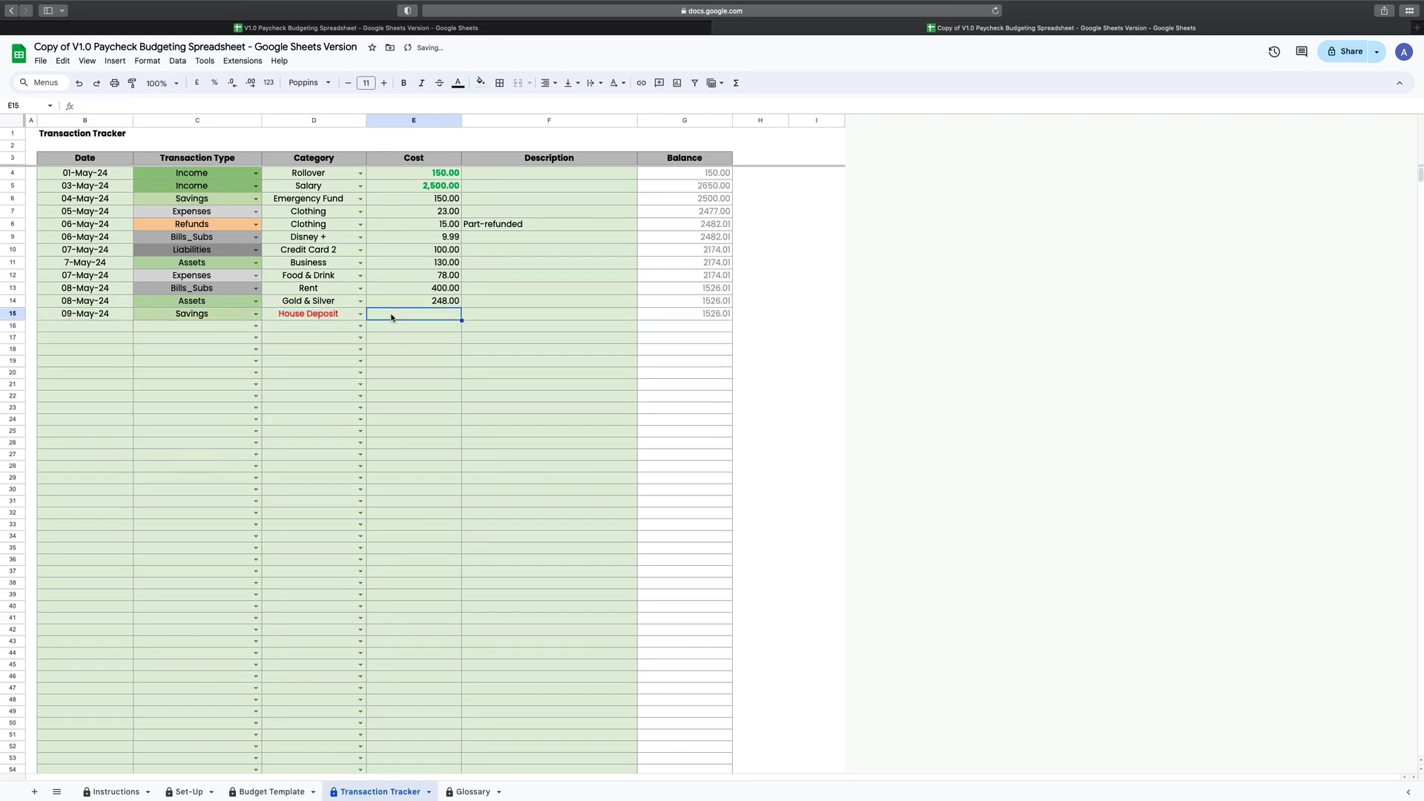
text(240)
key(Return)
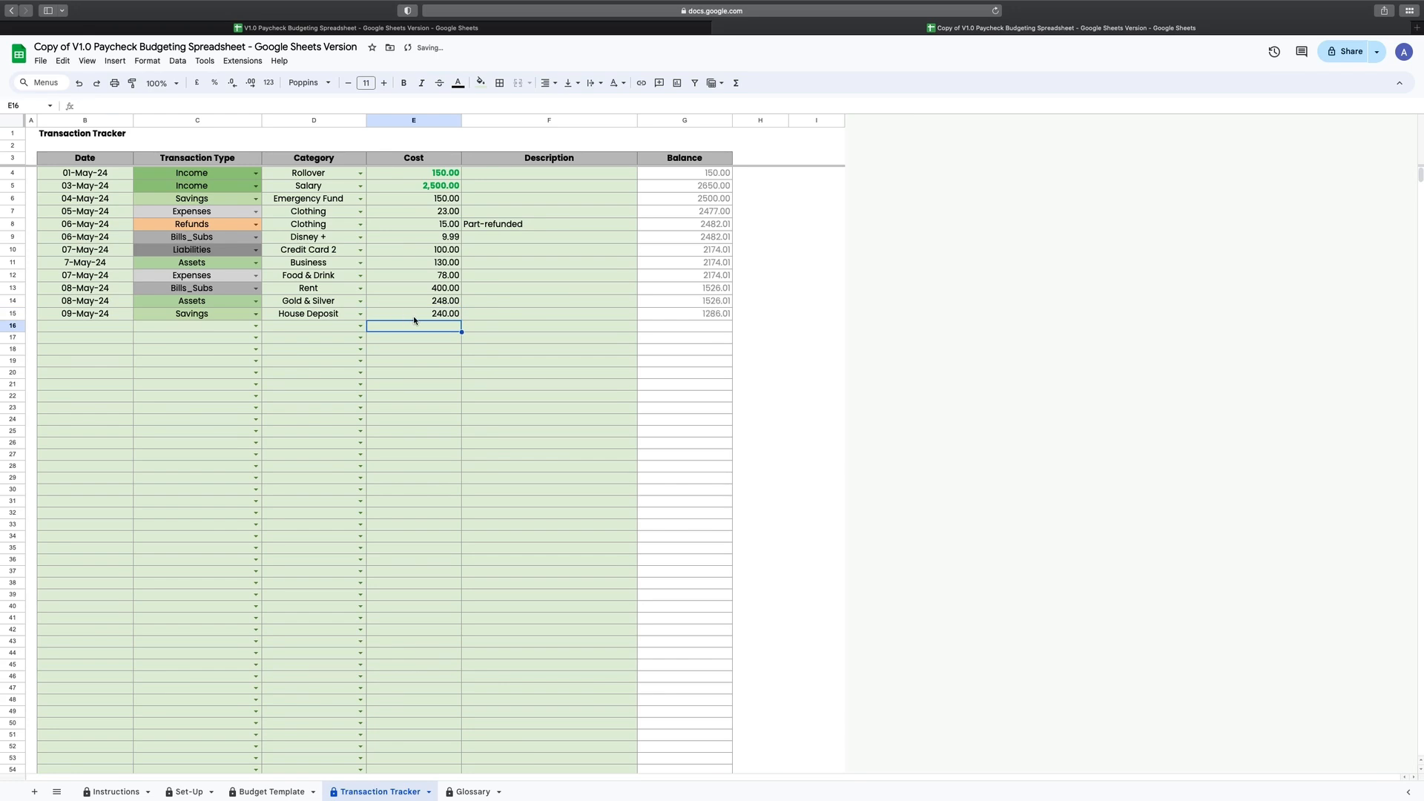
Set the Water bill's due date to 13-May-24 in the Budget Template's Bills & Subscriptions table
click(271, 792)
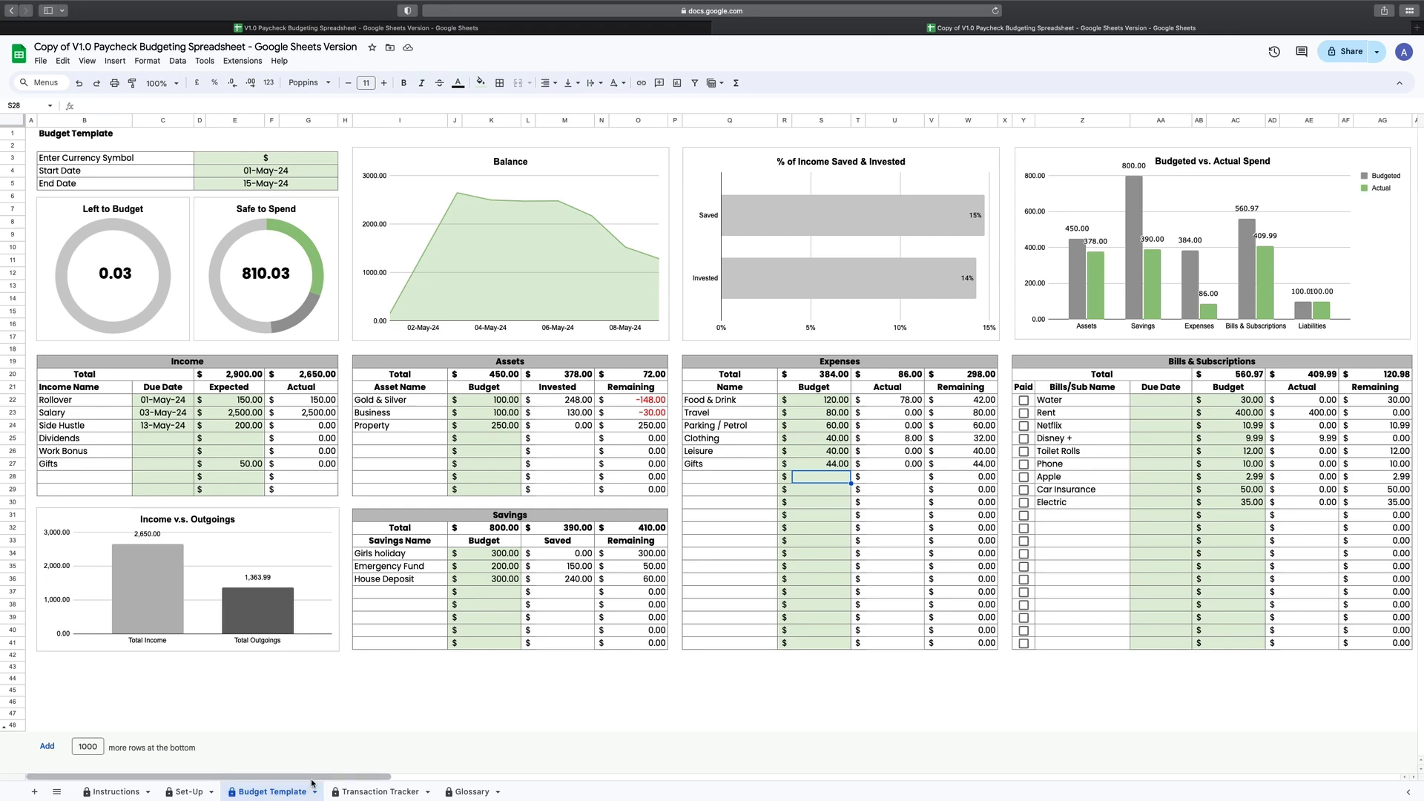
drag(311, 776, 425, 776)
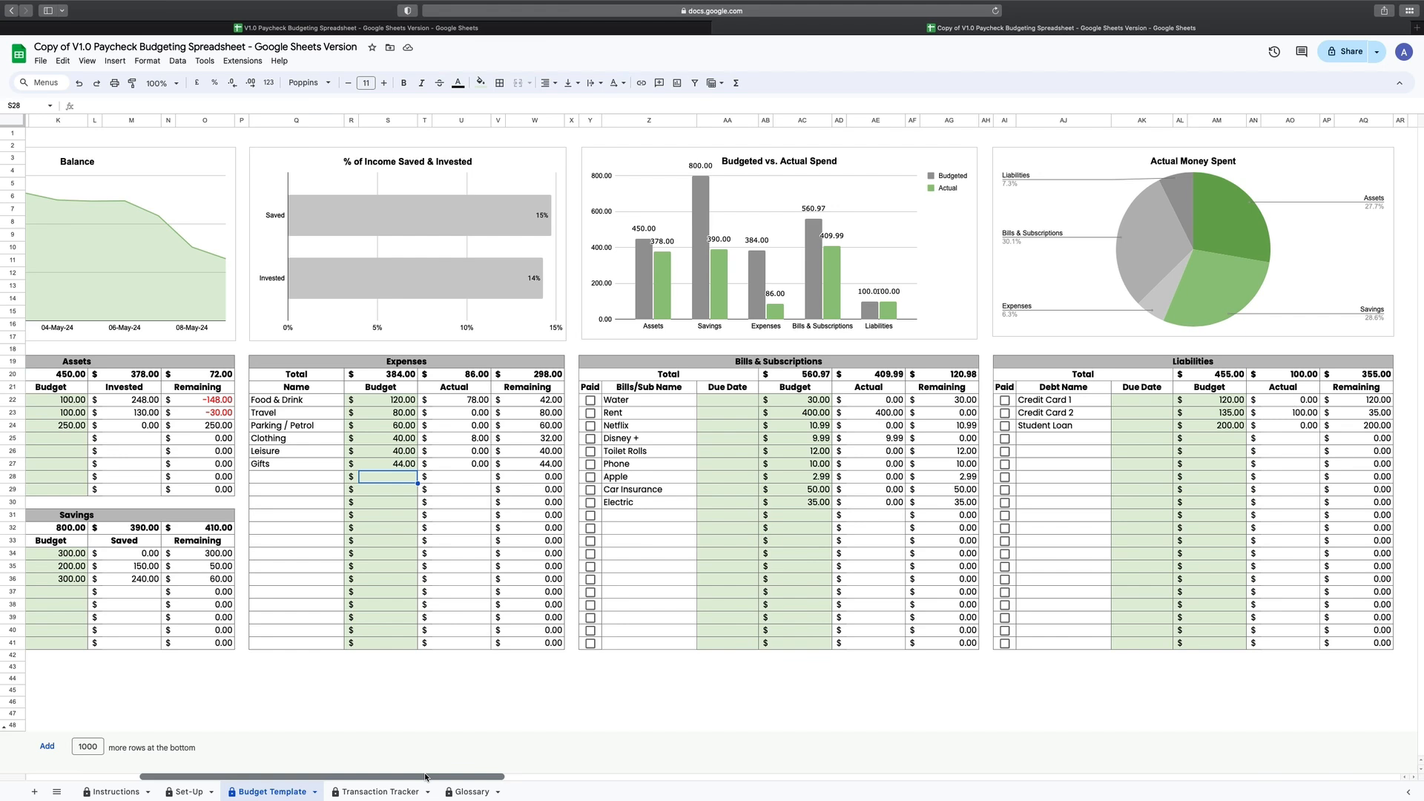
drag(425, 777, 279, 772)
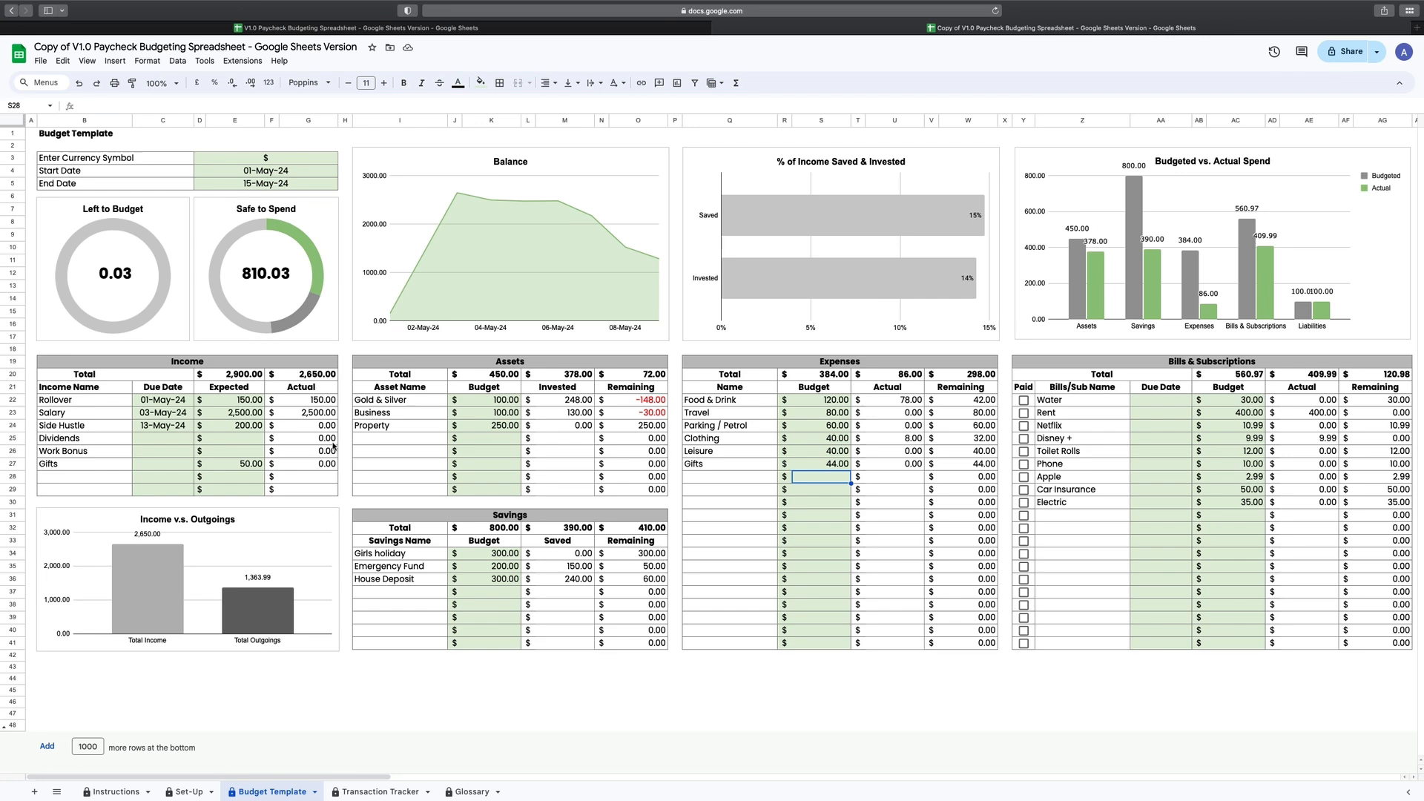
click(319, 327)
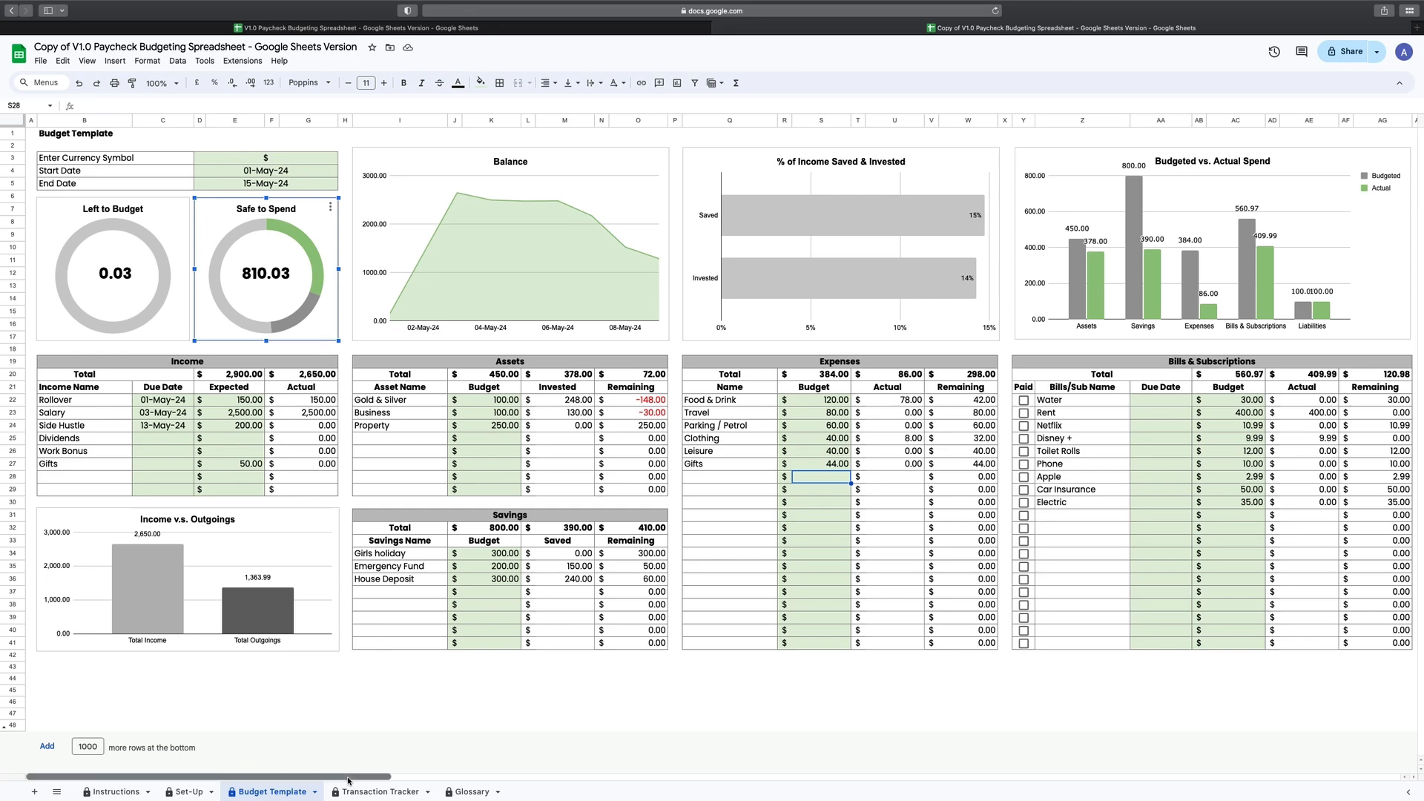
drag(350, 774, 515, 773)
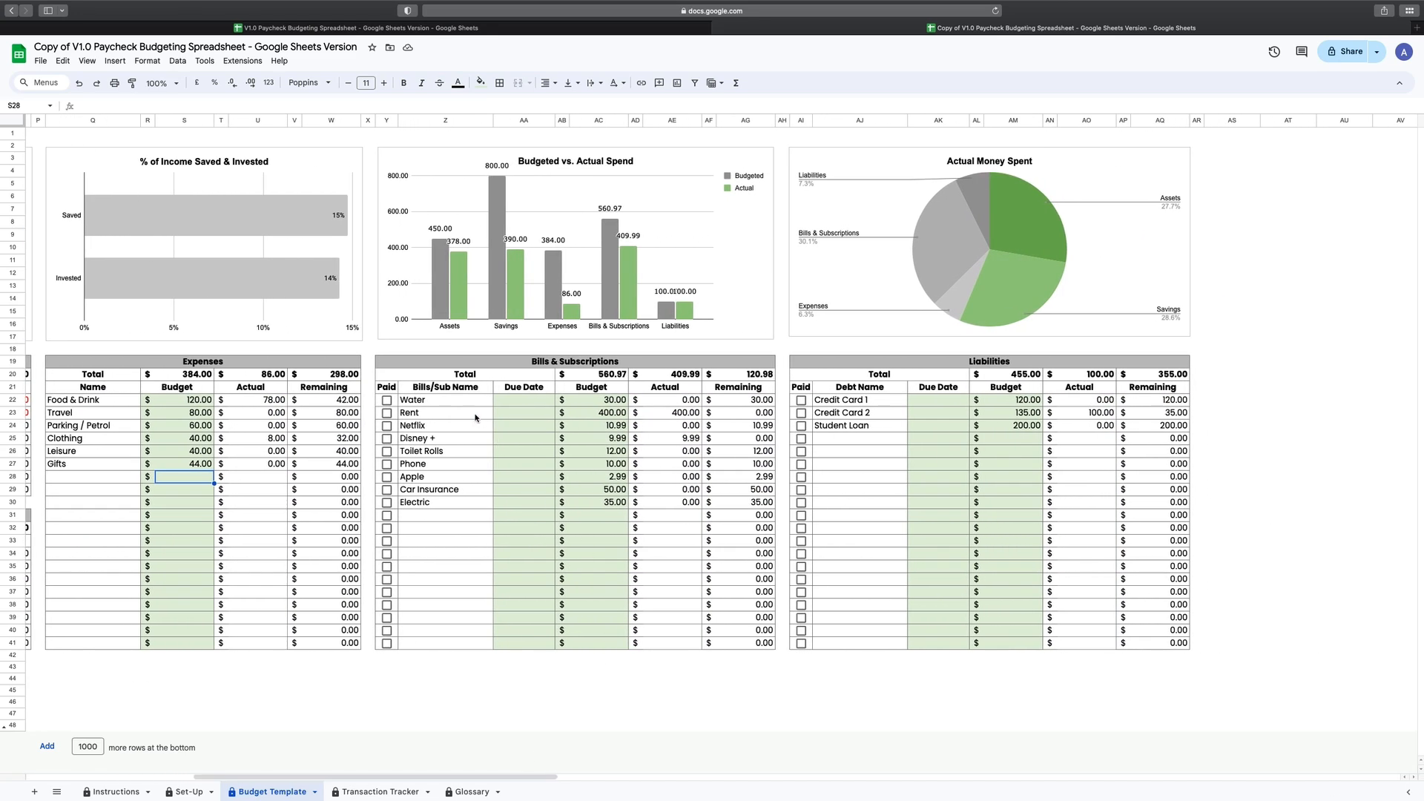
click(461, 405)
click(522, 403)
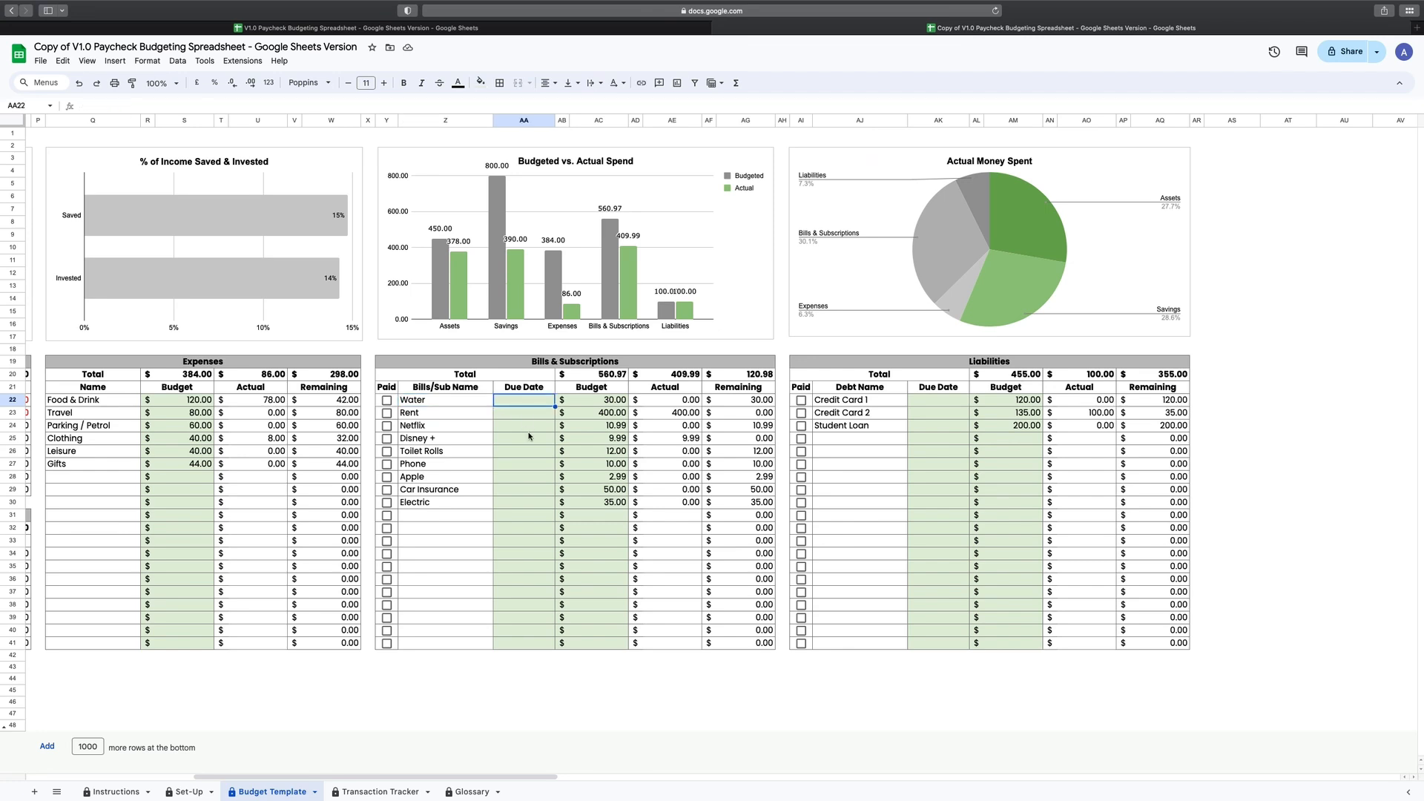
text(13/05/24)
key(Return)
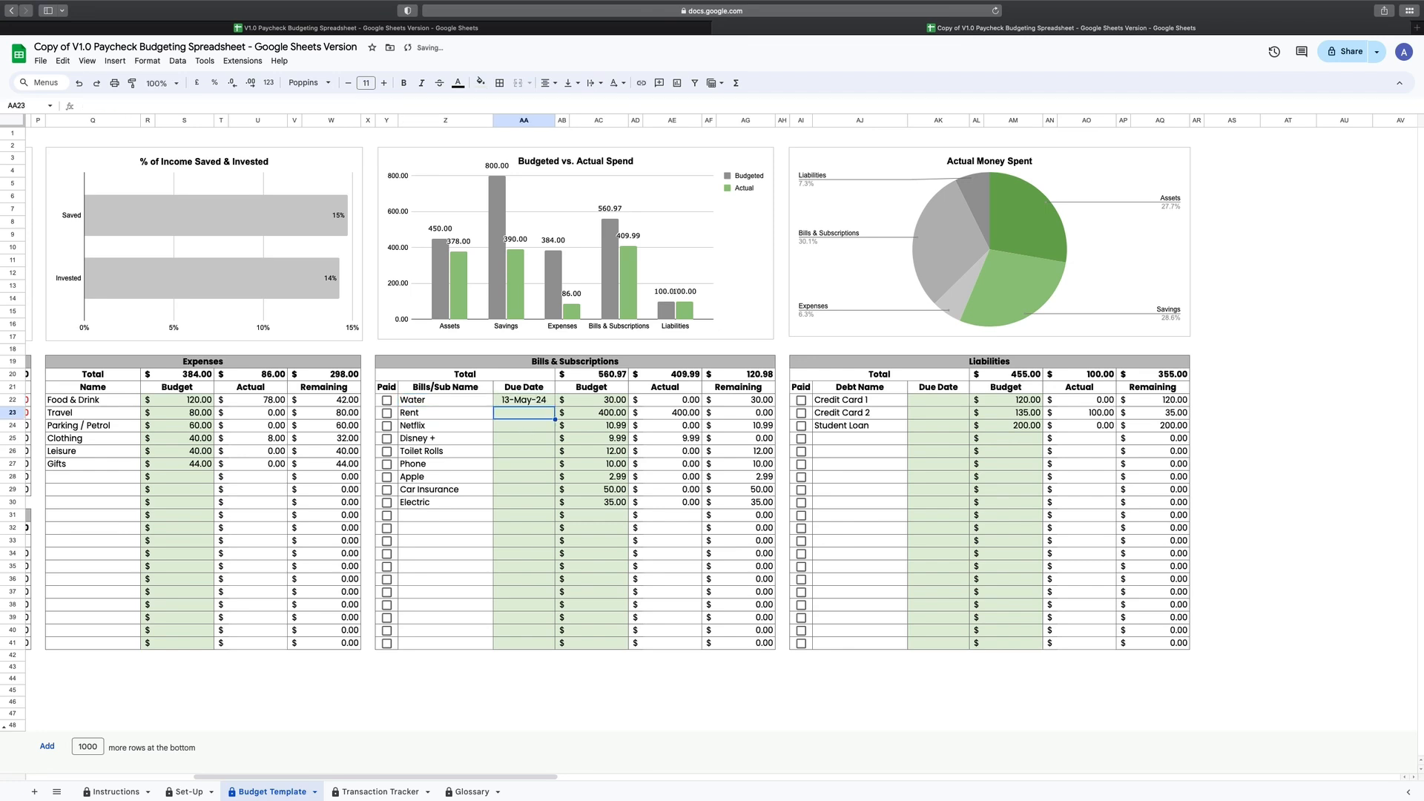
Set the due dates to 04-May-24 for Rent and 05-May-24 for Disney +
text(04/05/24)
key(Return)
key(Down)
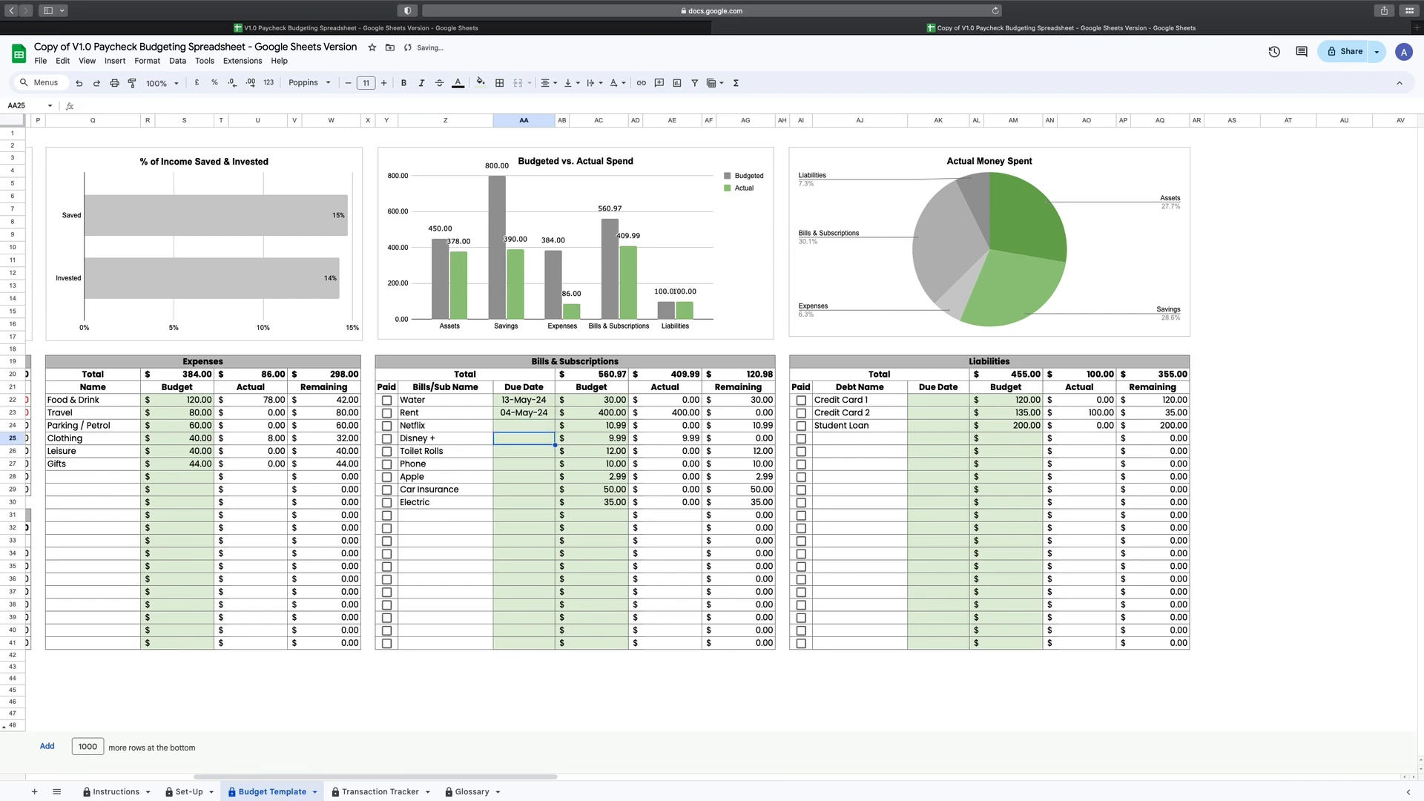
text(05/05/24)
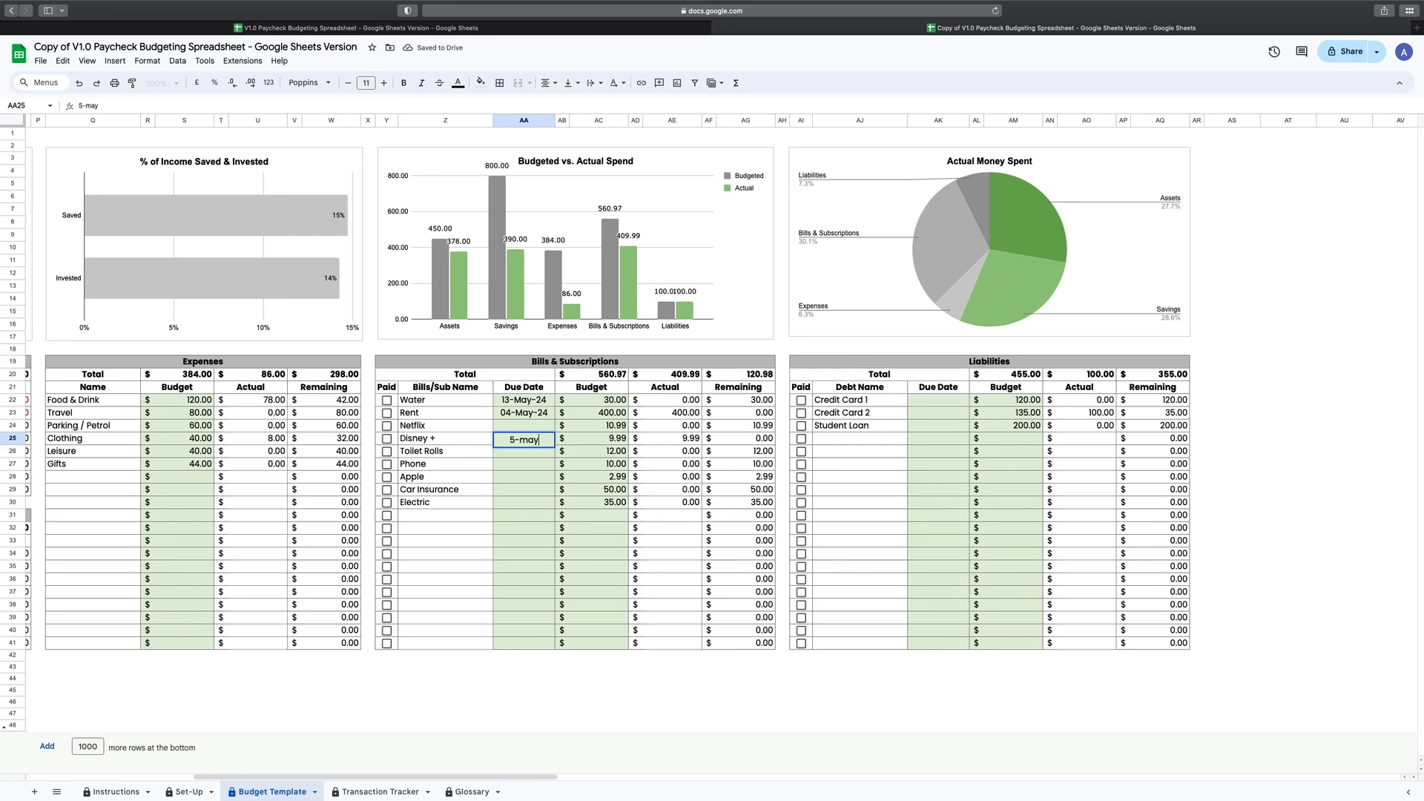
key(Return)
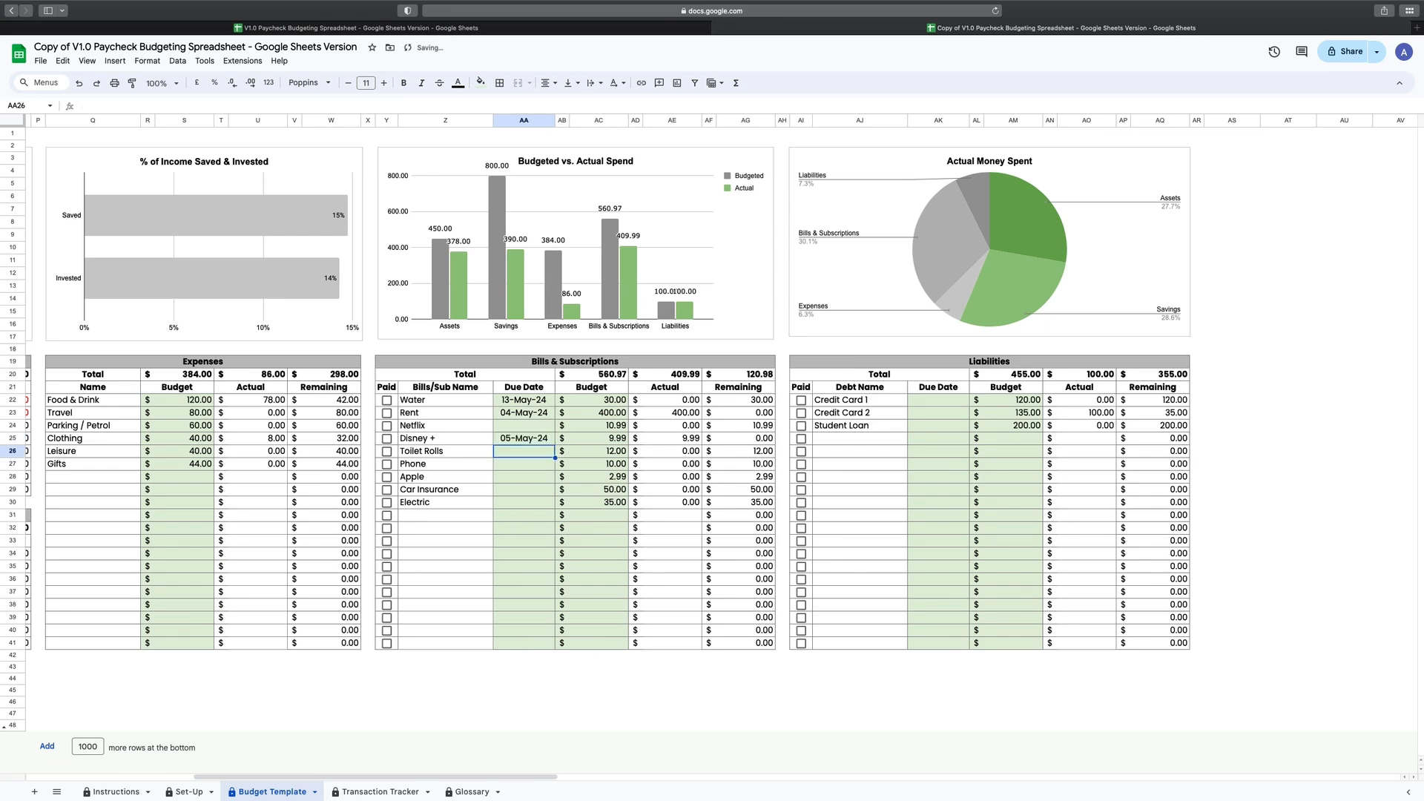
Mark the Rent and Disney + bills and the Credit Card 2 liability as paid
click(386, 413)
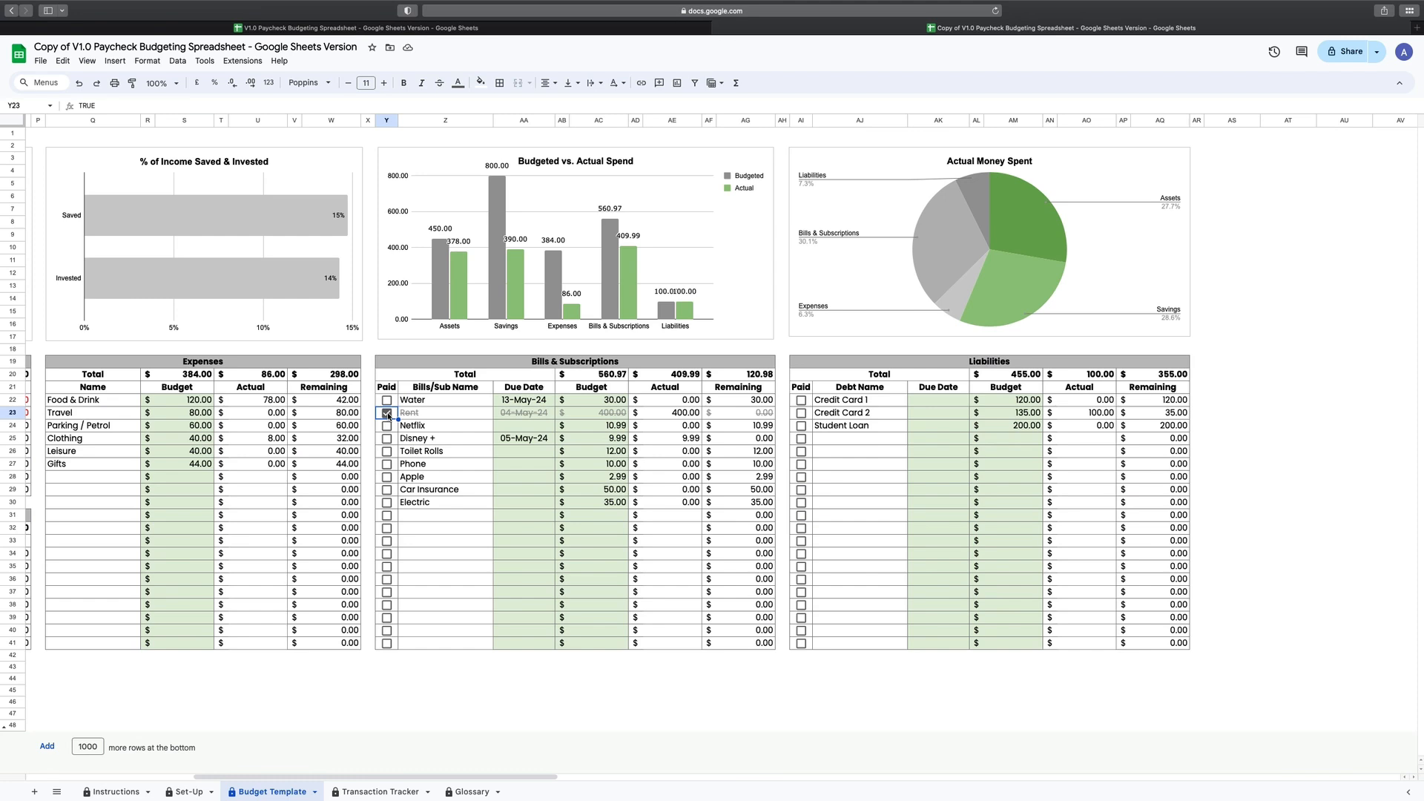
click(387, 439)
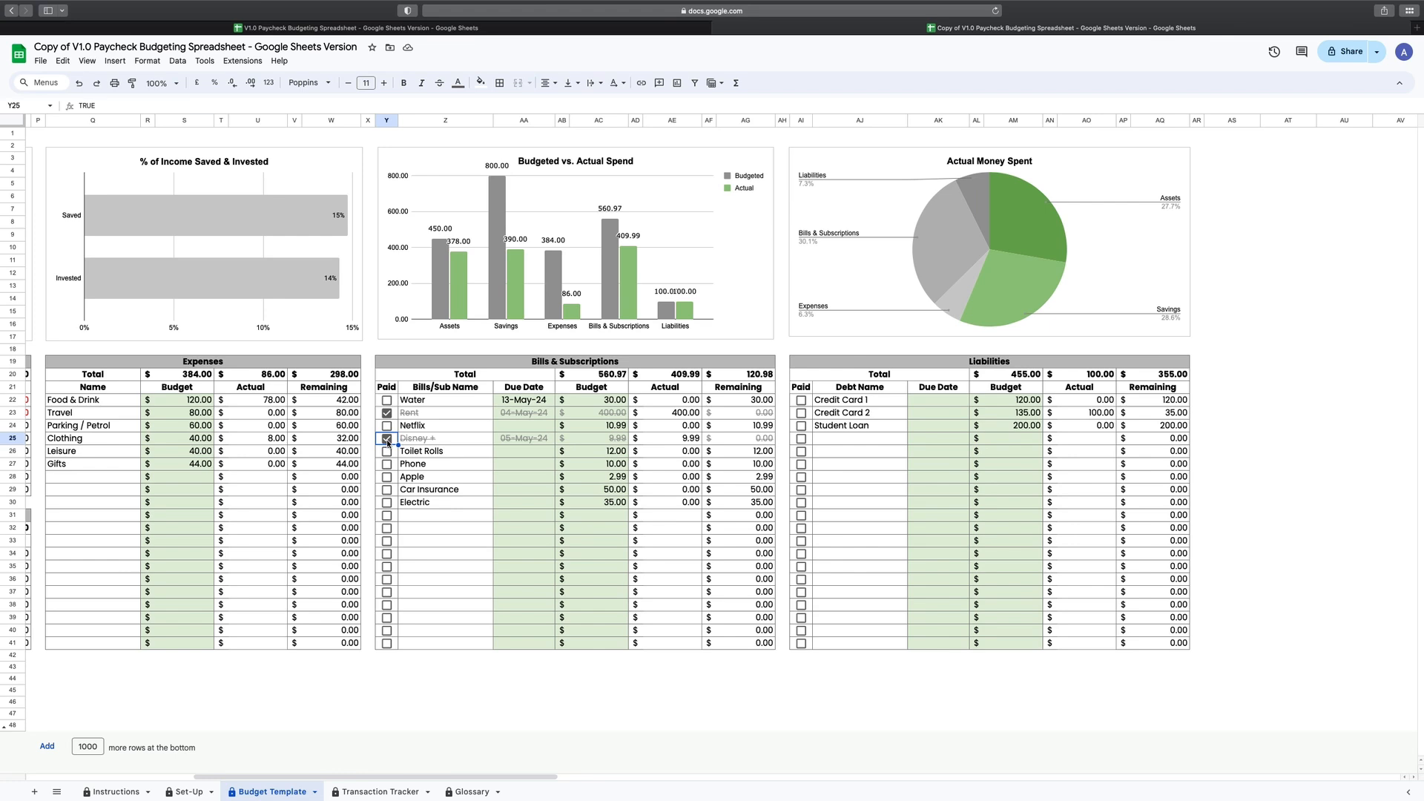
click(801, 413)
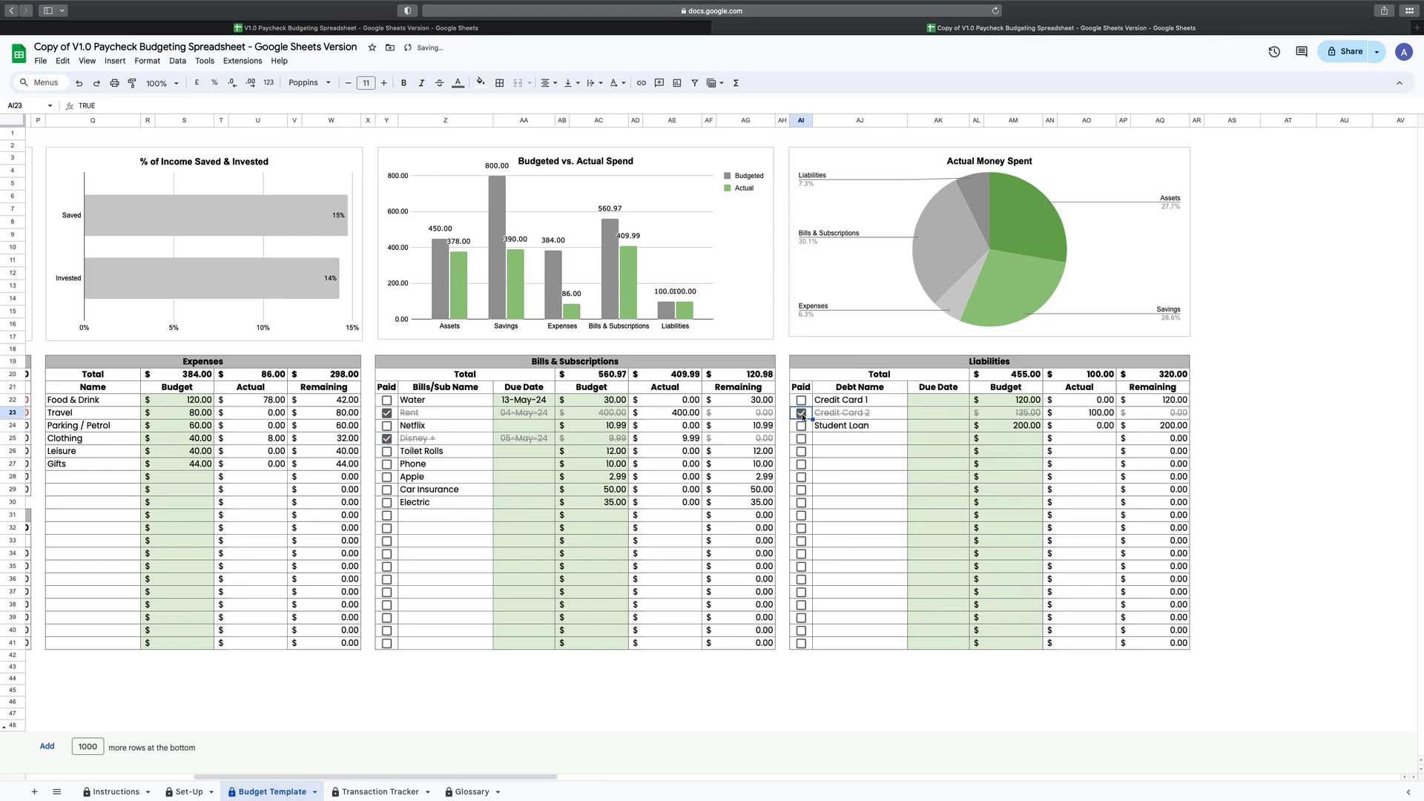
Set the Credit Card 2 due date to 05-May-24 in the Liabilities table
click(936, 414)
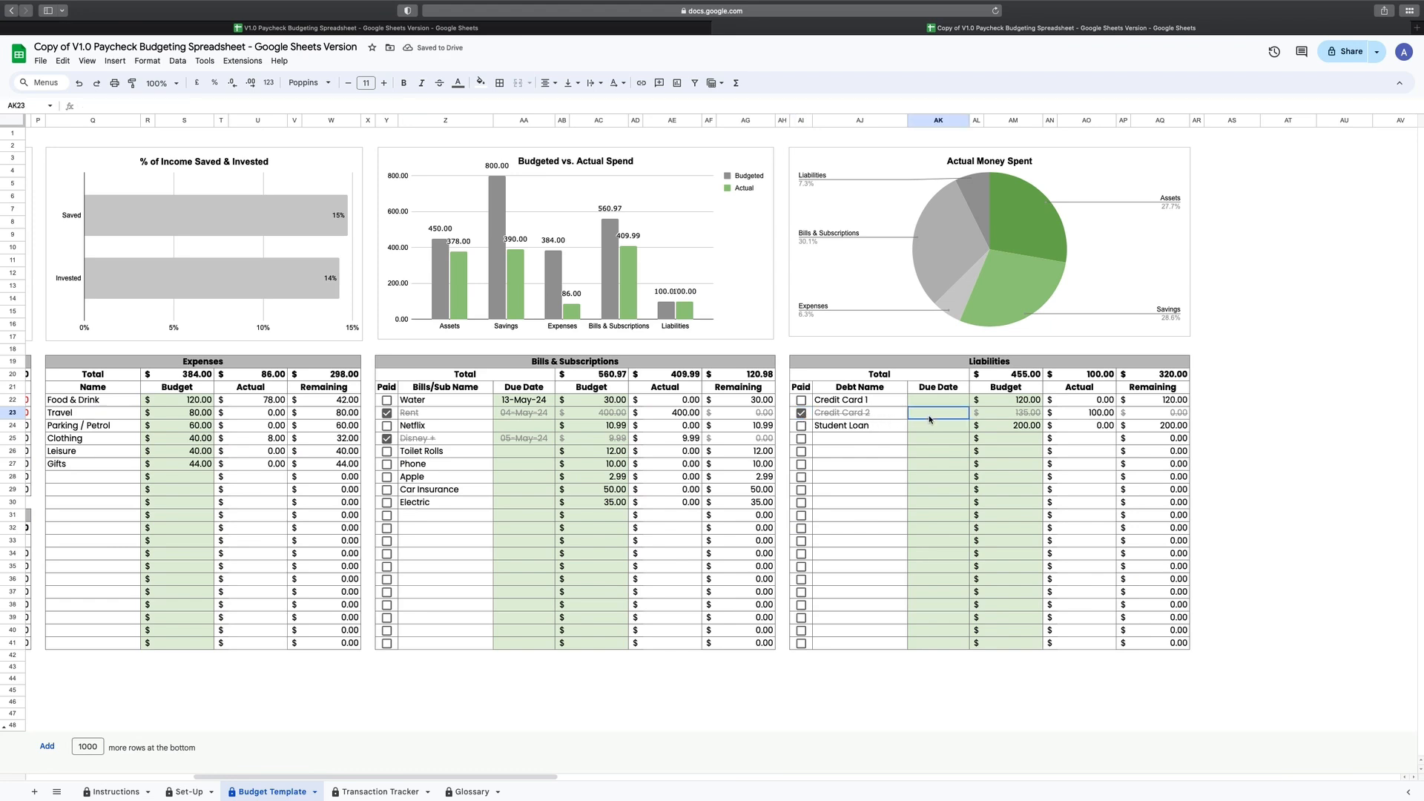
text(5-may)
key(Return)
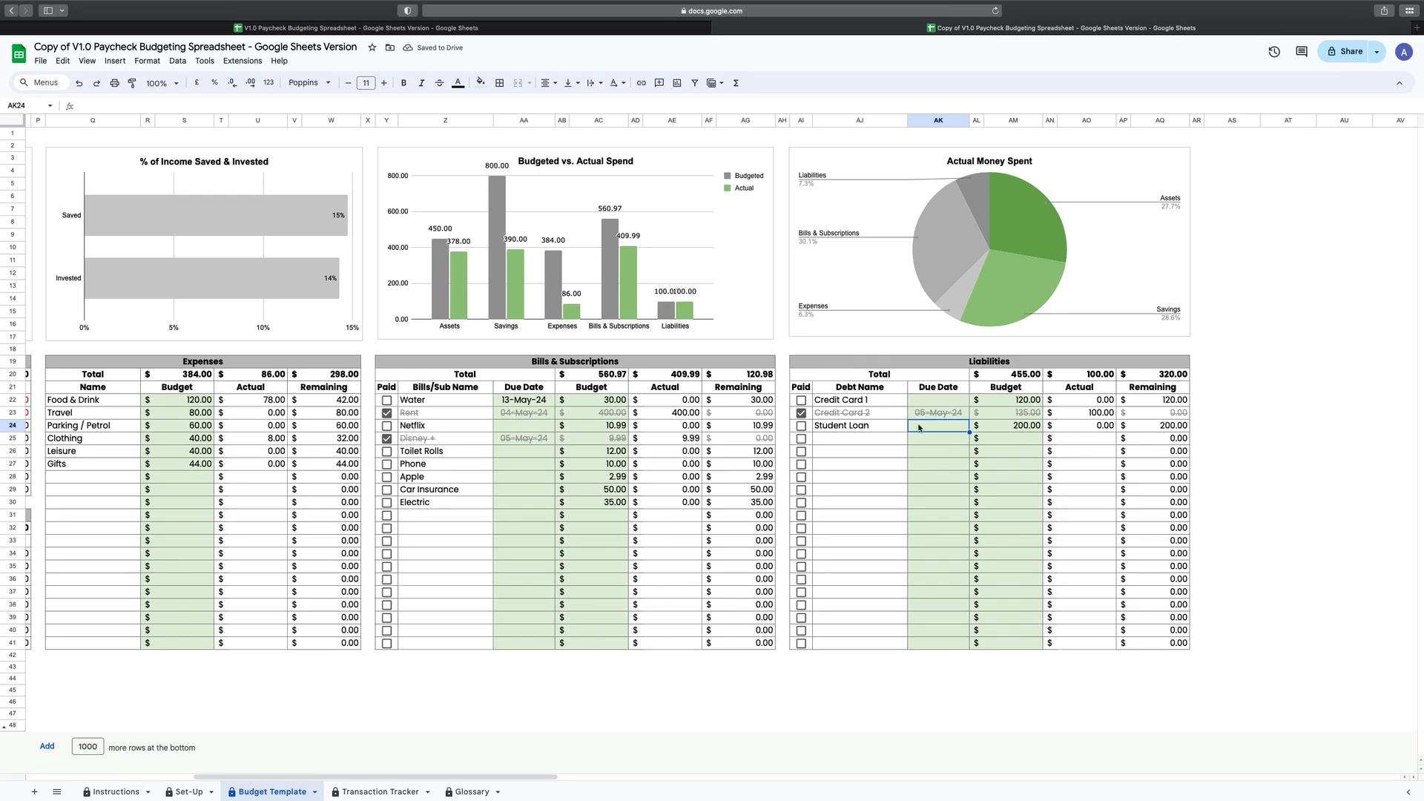
Add a Transaction Tracker entry dated 10-May-24 with type Income, category Work Bonus and cost 150
drag(525, 778, 322, 777)
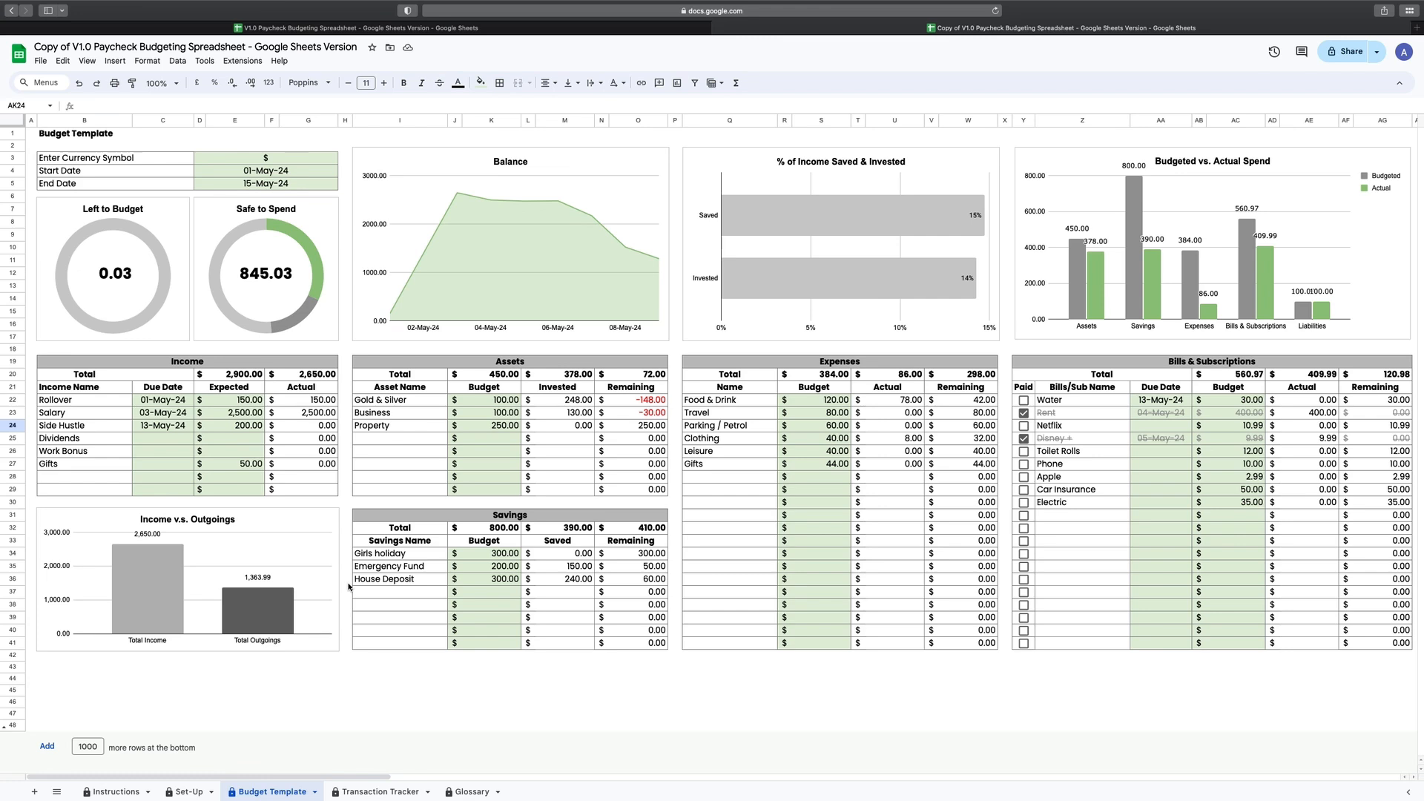
click(379, 791)
click(360, 326)
click(401, 327)
text(150)
key(Return)
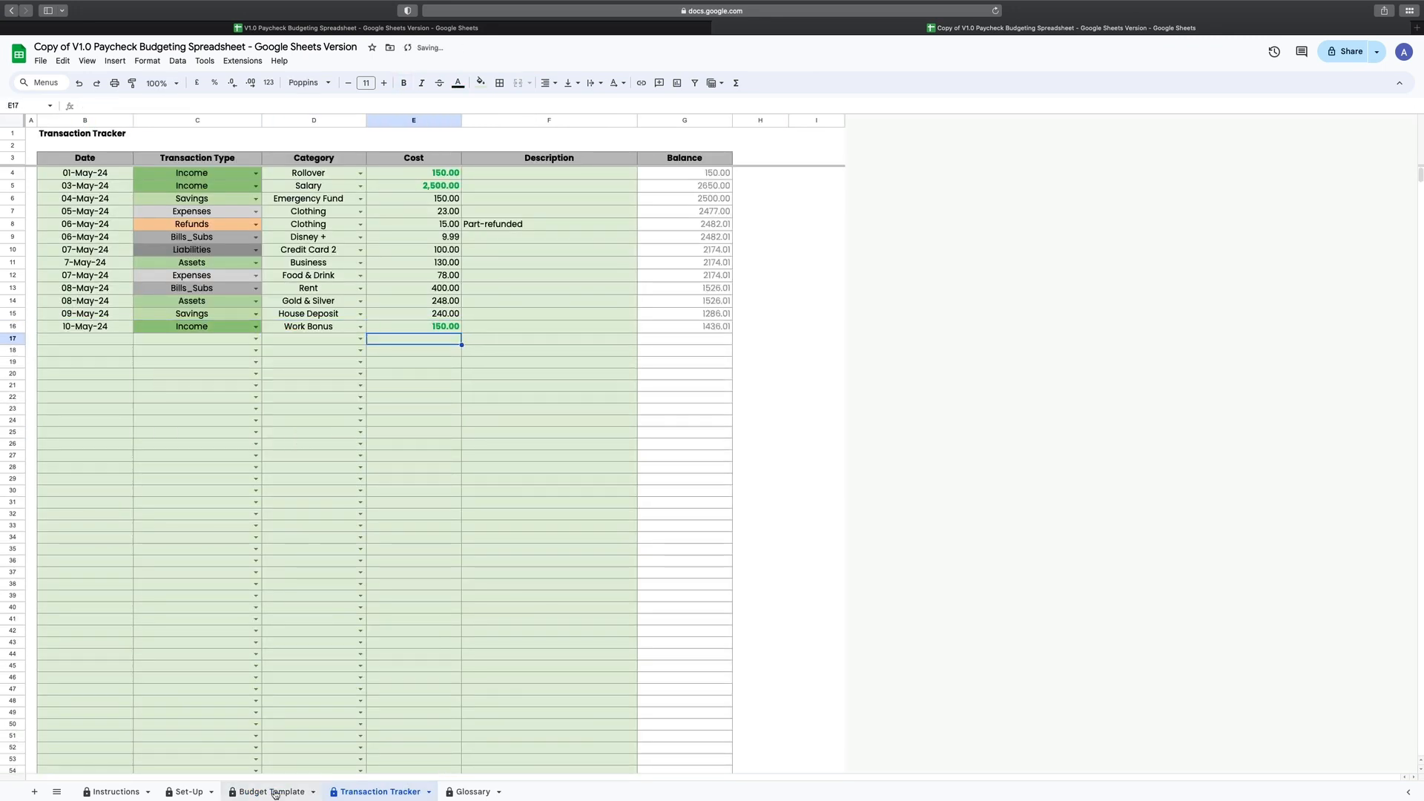
Set the Assets budgets in the Budget Template to 150 for Gold & Silver and 200 for Business
click(271, 792)
click(490, 401)
text(150)
key(Return)
Add a Transaction Tracker entry dated 10-May-24 with type Bills_Subs, category Water and cost 45
click(380, 791)
click(106, 340)
text(10-May-24)
key(Tab)
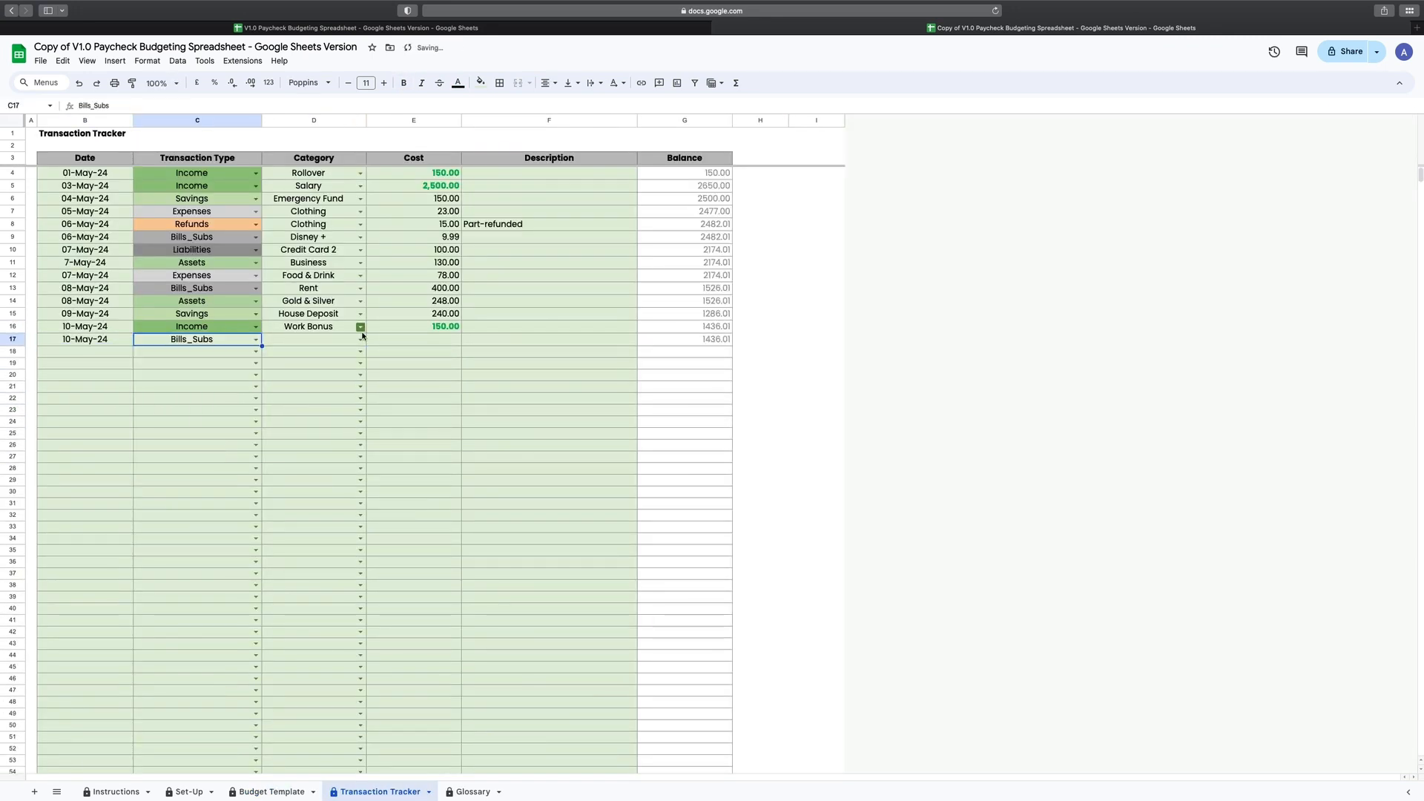
click(361, 339)
click(387, 340)
text(4511-May-24)
Add a transaction dated 11-May-24 with type Expenses, category Travel and cost 45
click(256, 352)
click(360, 352)
click(321, 384)
text(4511-May-24)
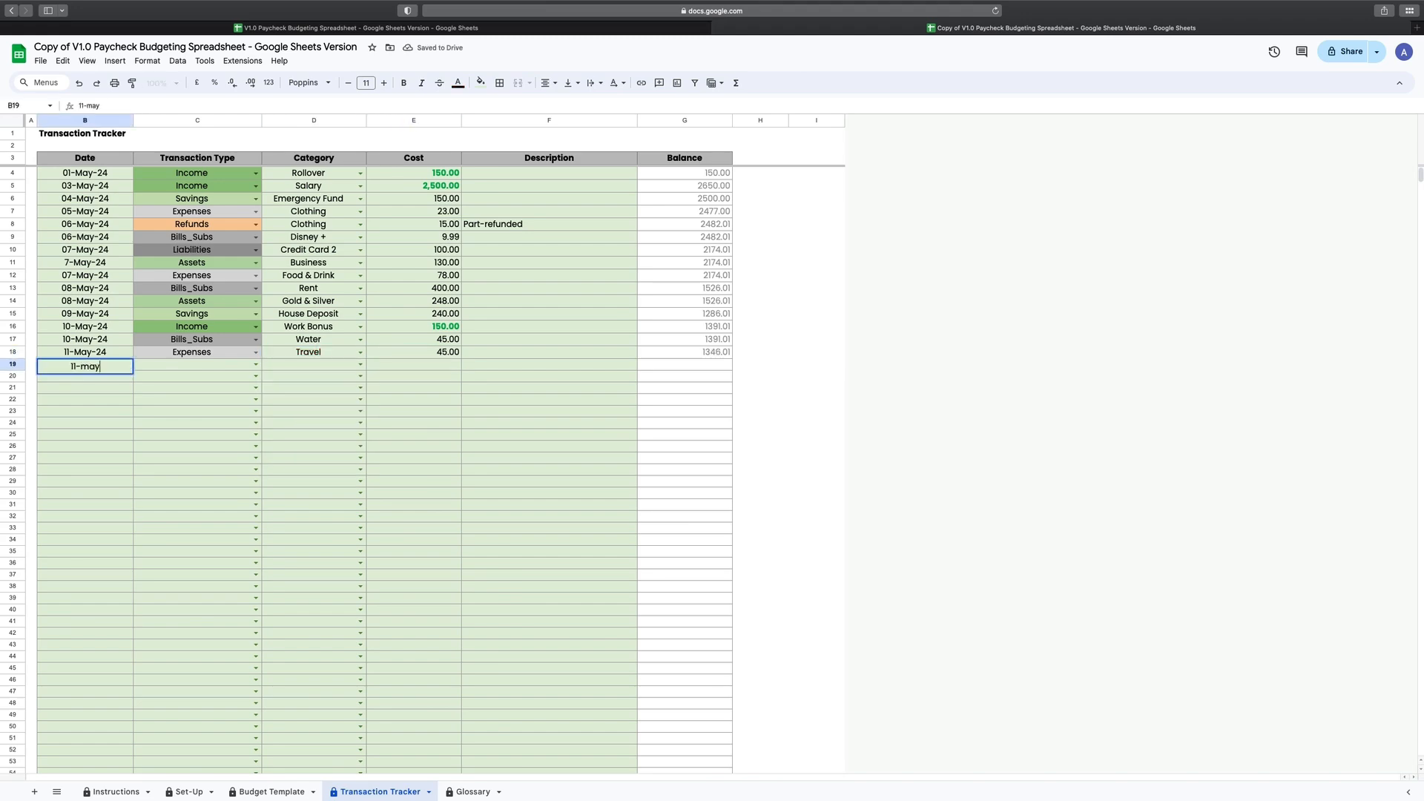
Add a transaction dated 11-May-24 with type Liabilities, category Student Loan and cost 200
click(361, 364)
click(325, 413)
text(200)
Add a transaction dated 12-May-24 with type Expenses, category Leisure, cost 13 and description Cinema
click(101, 378)
text(12-May-24)
click(360, 378)
text(13)
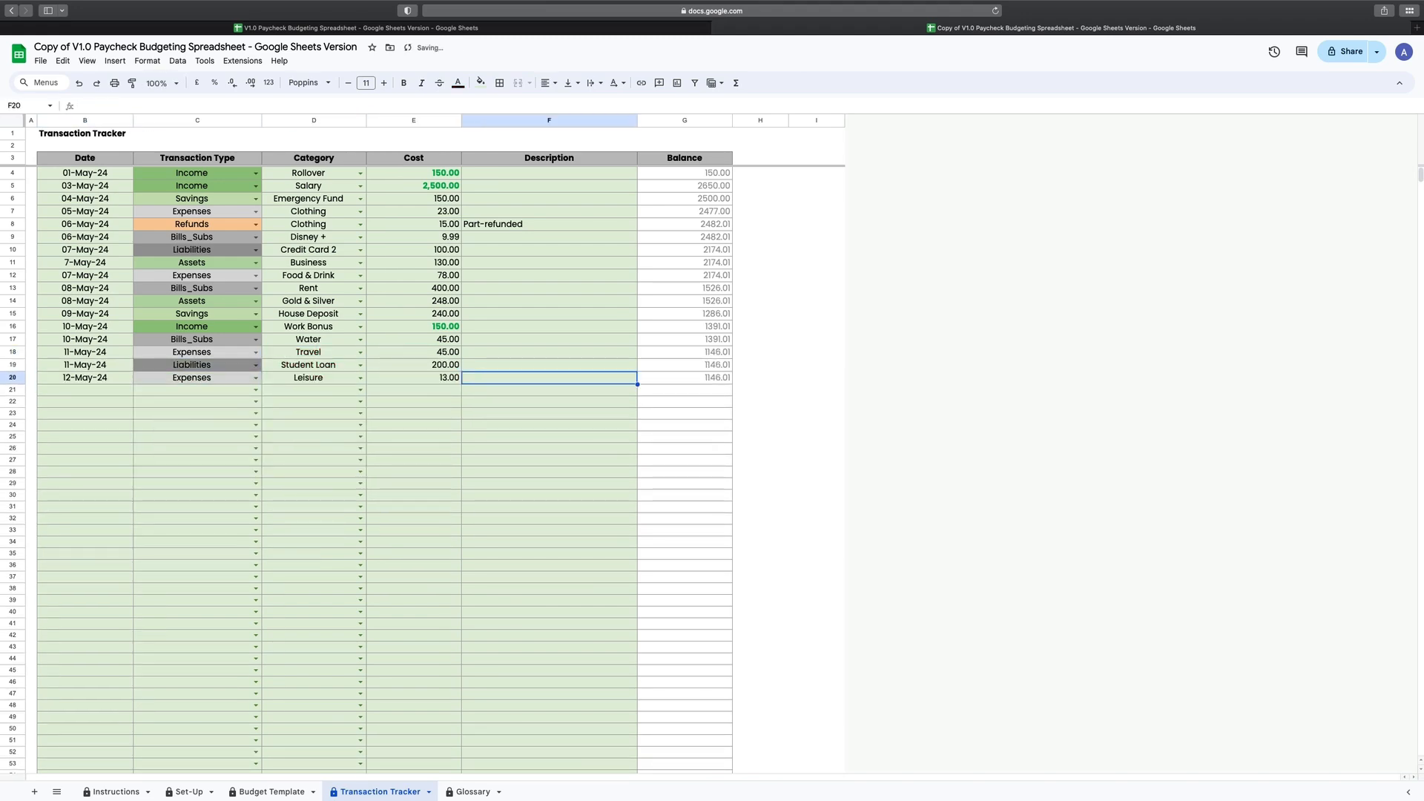
text(Cinema12-May-24)
Add a transaction dated 12-May-24 with type Bills_Subs, category Toilet Rolls and cost 34
click(256, 390)
click(360, 390)
click(294, 473)
Mark the Water and Toilet Rolls bills and the Student Loan liability as paid in the Budget Template
click(271, 792)
scroll(667, 444, right, 10)
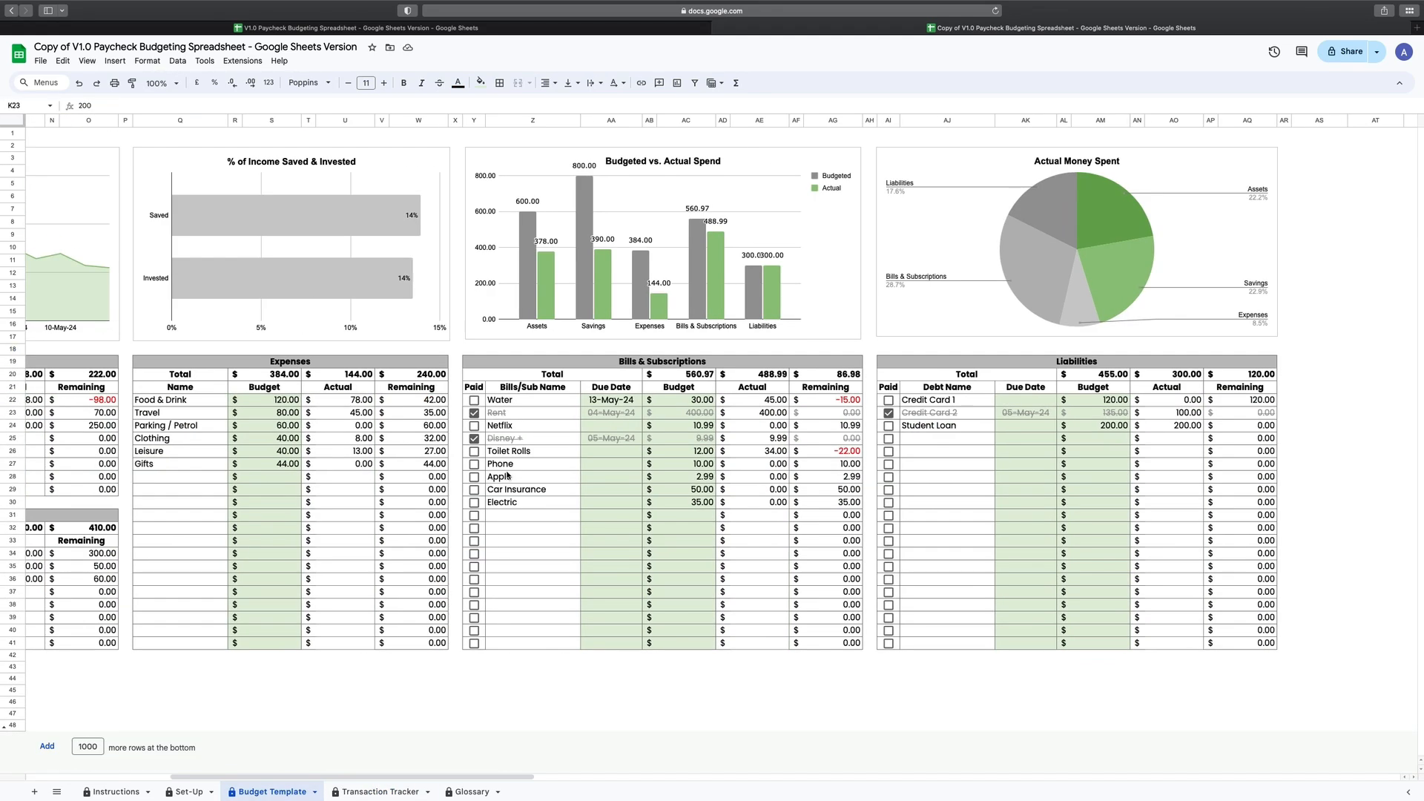
click(474, 451)
click(888, 426)
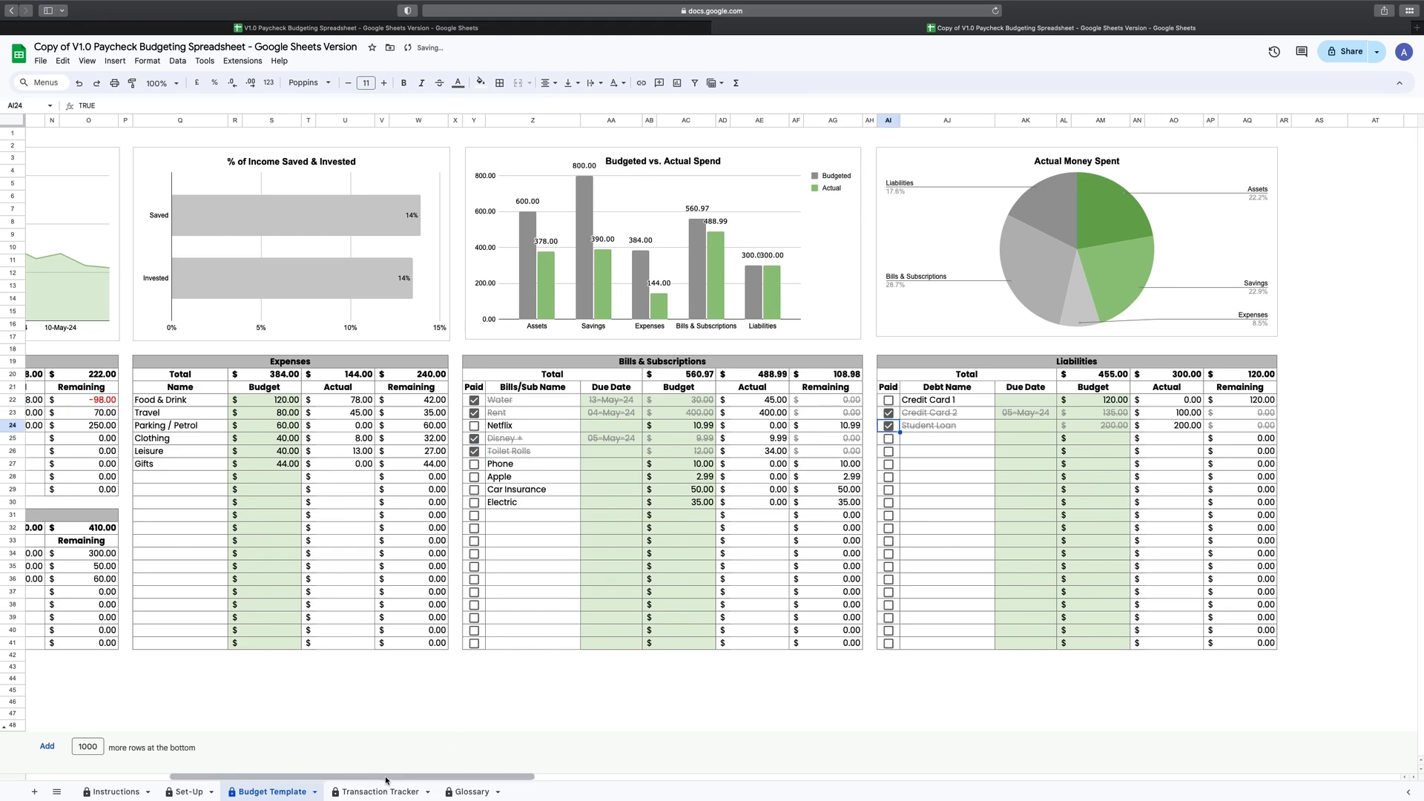
drag(377, 776, 232, 780)
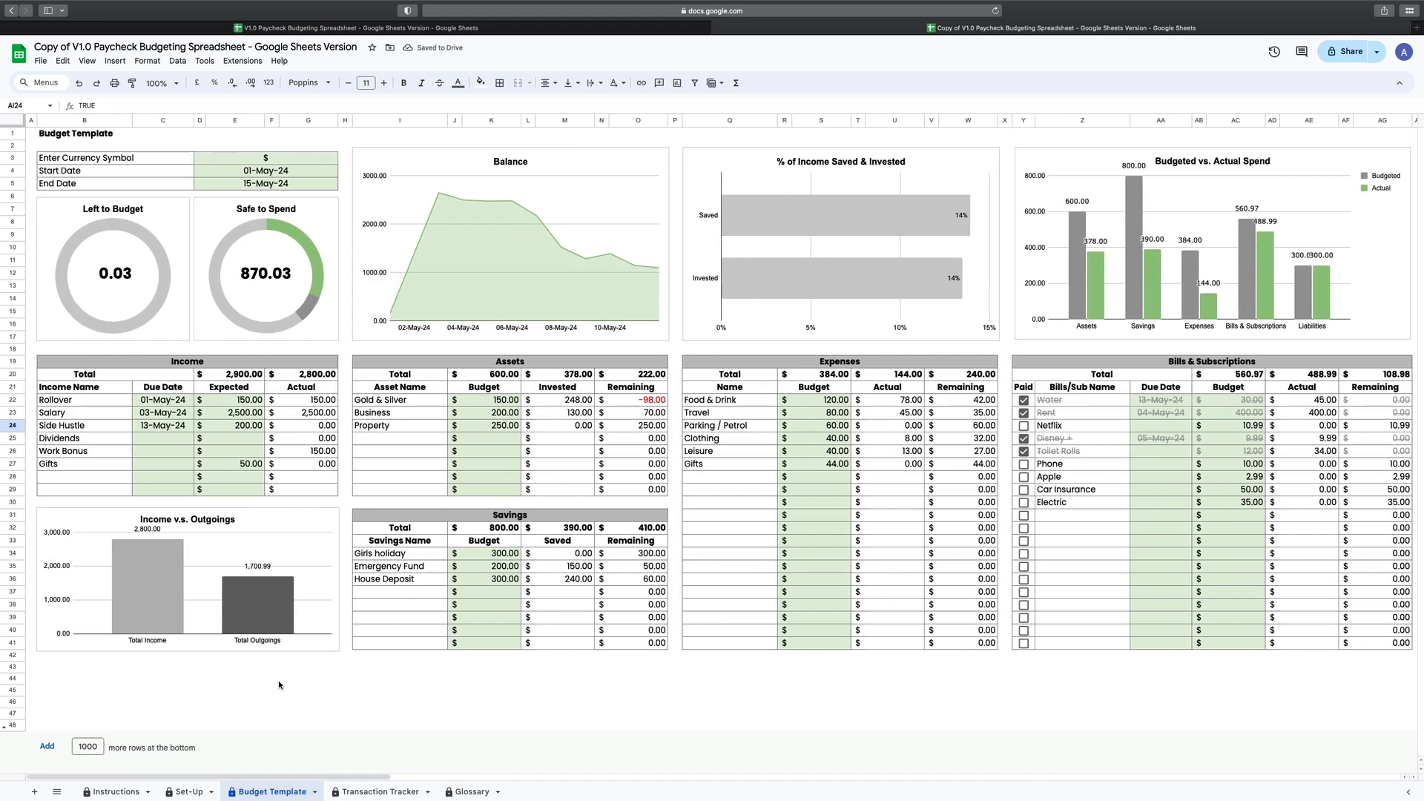